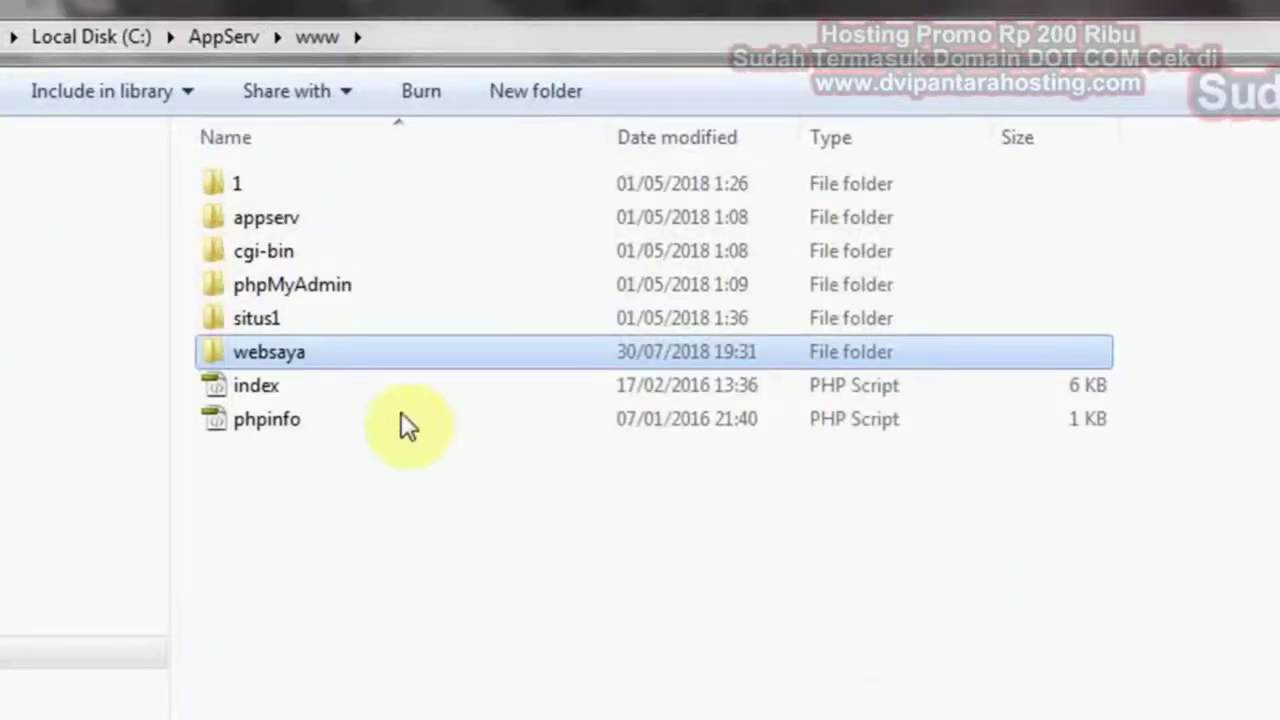
pyautogui.doubleClick(338, 353)
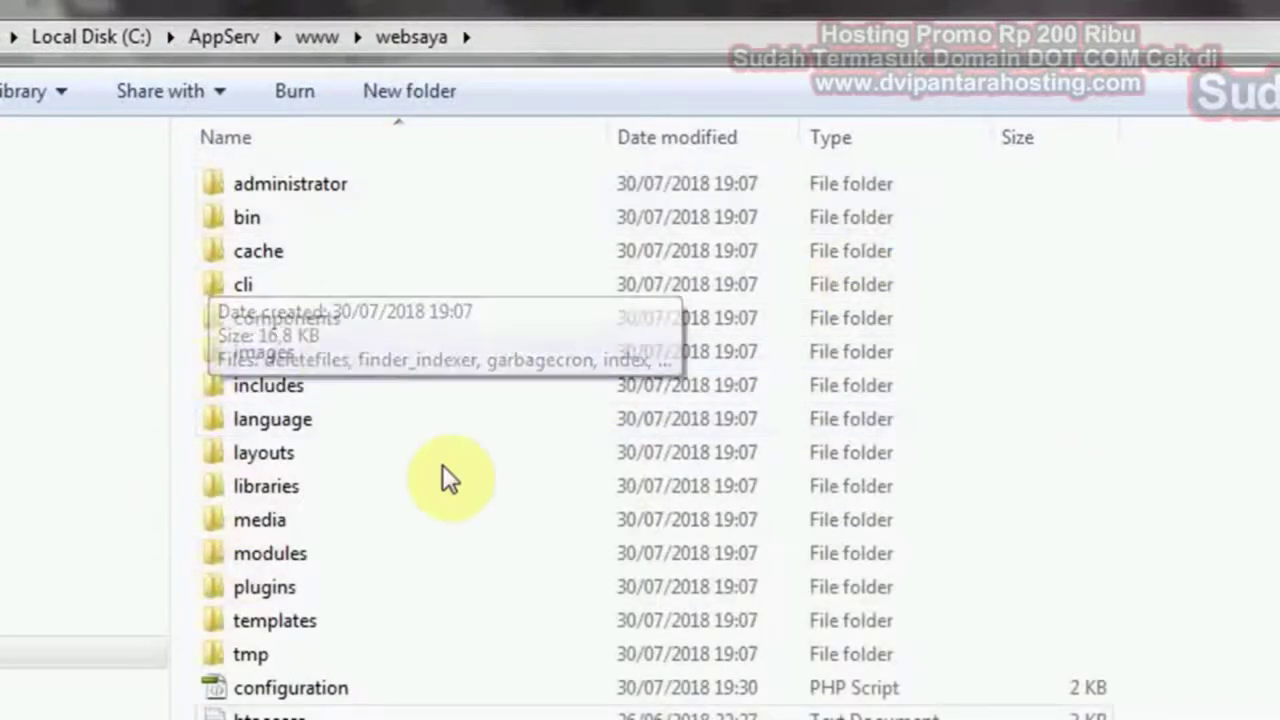
pyautogui.click(313, 30)
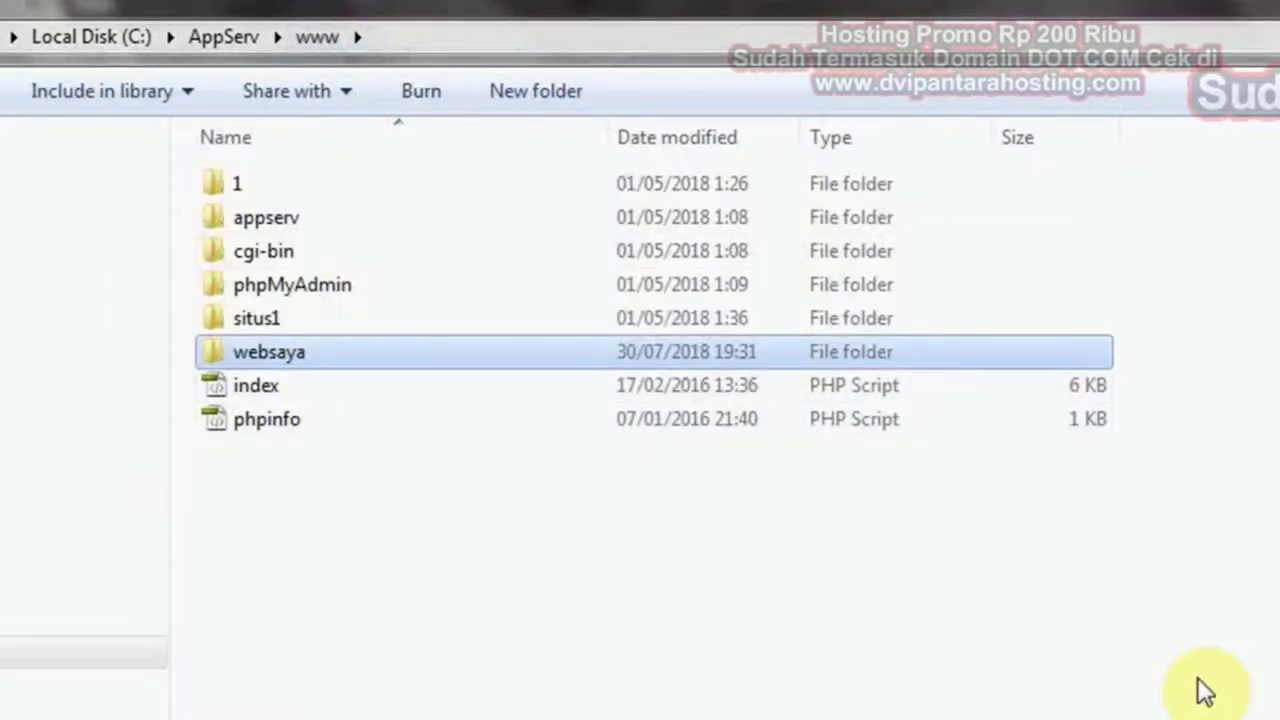
pyautogui.rightClick(410, 360)
pyautogui.click(268, 352)
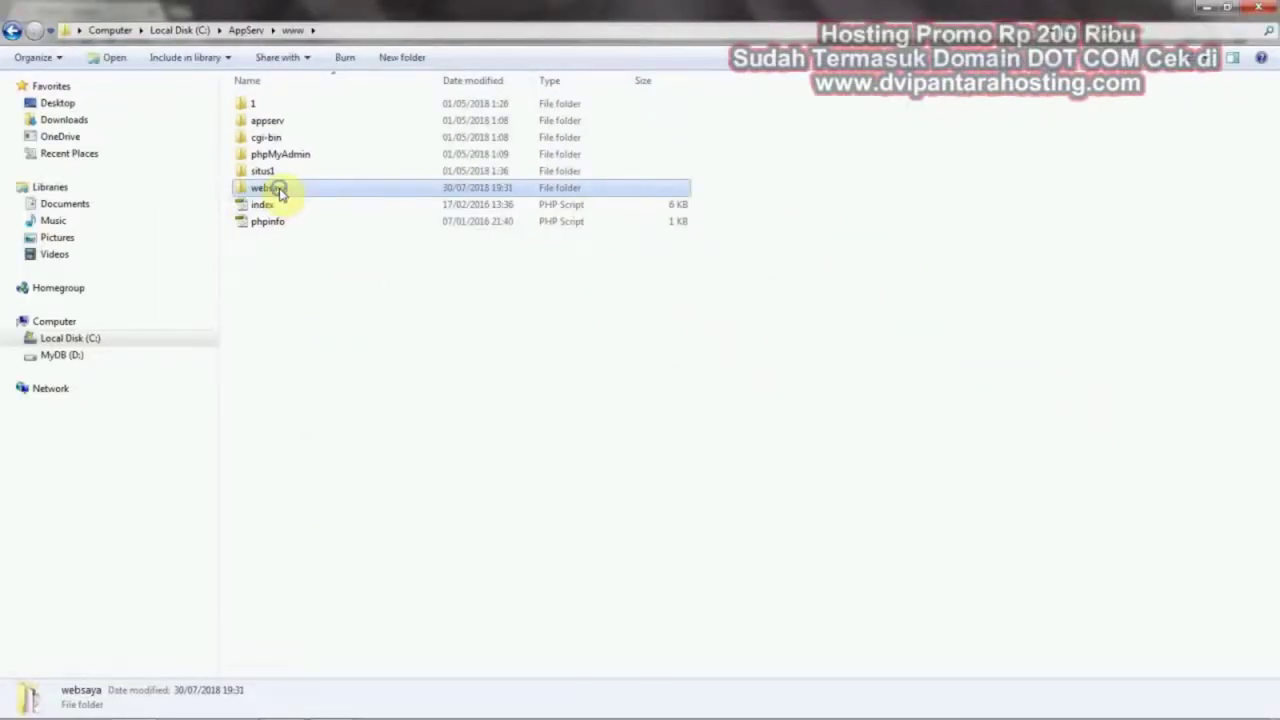
pyautogui.rightClick(281, 192)
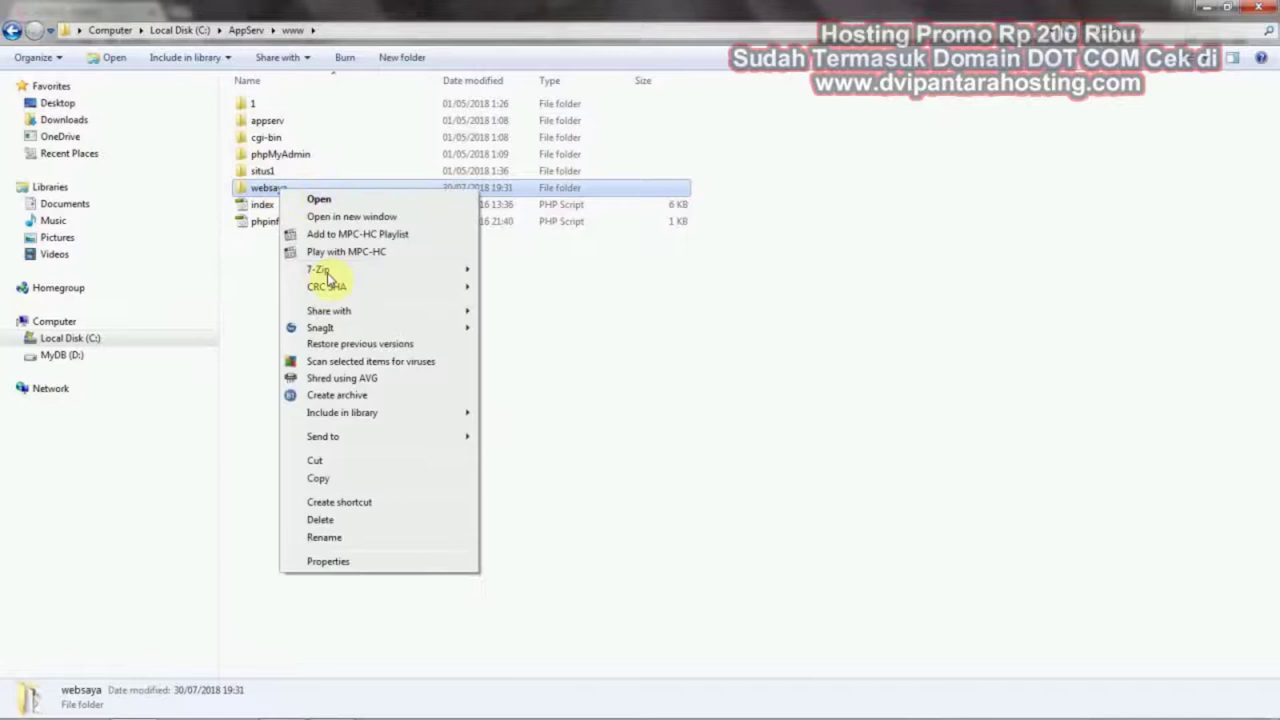
pyautogui.moveTo(327, 271)
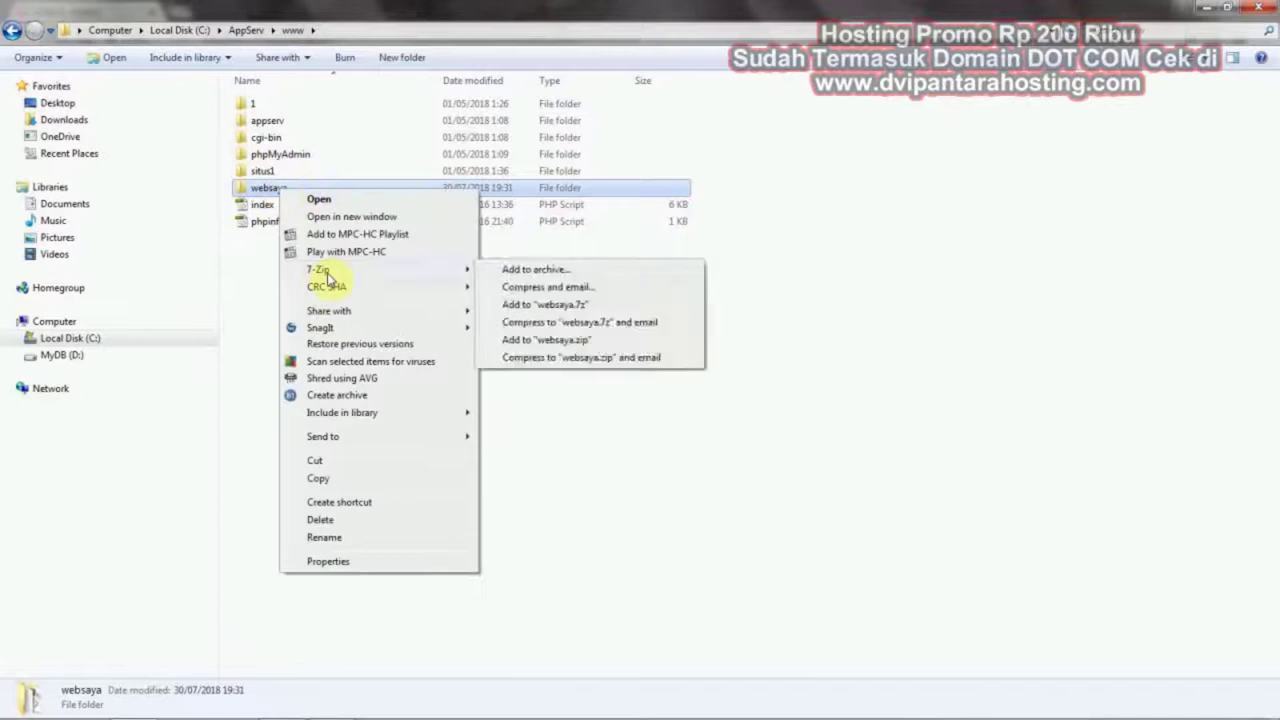
pyautogui.click(584, 340)
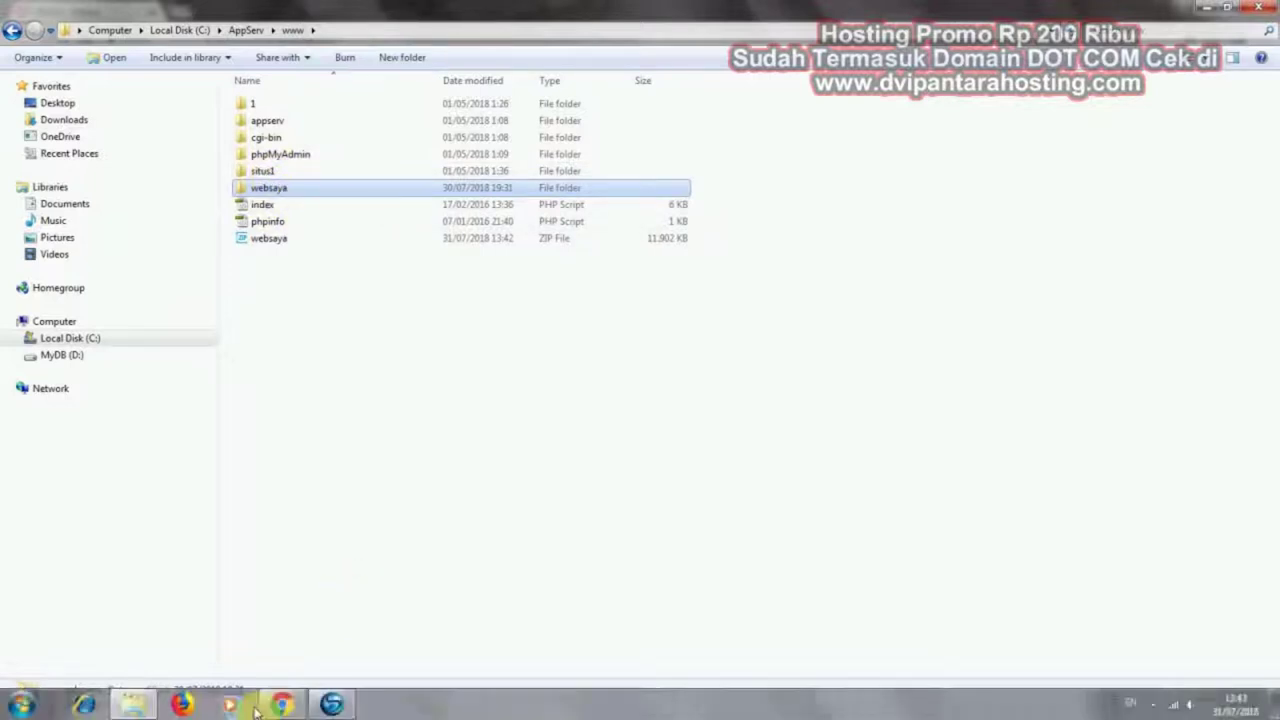
# In cPanel, open the file manager, enter www, and bring up the Unggah upload page
pyautogui.click(279, 706)
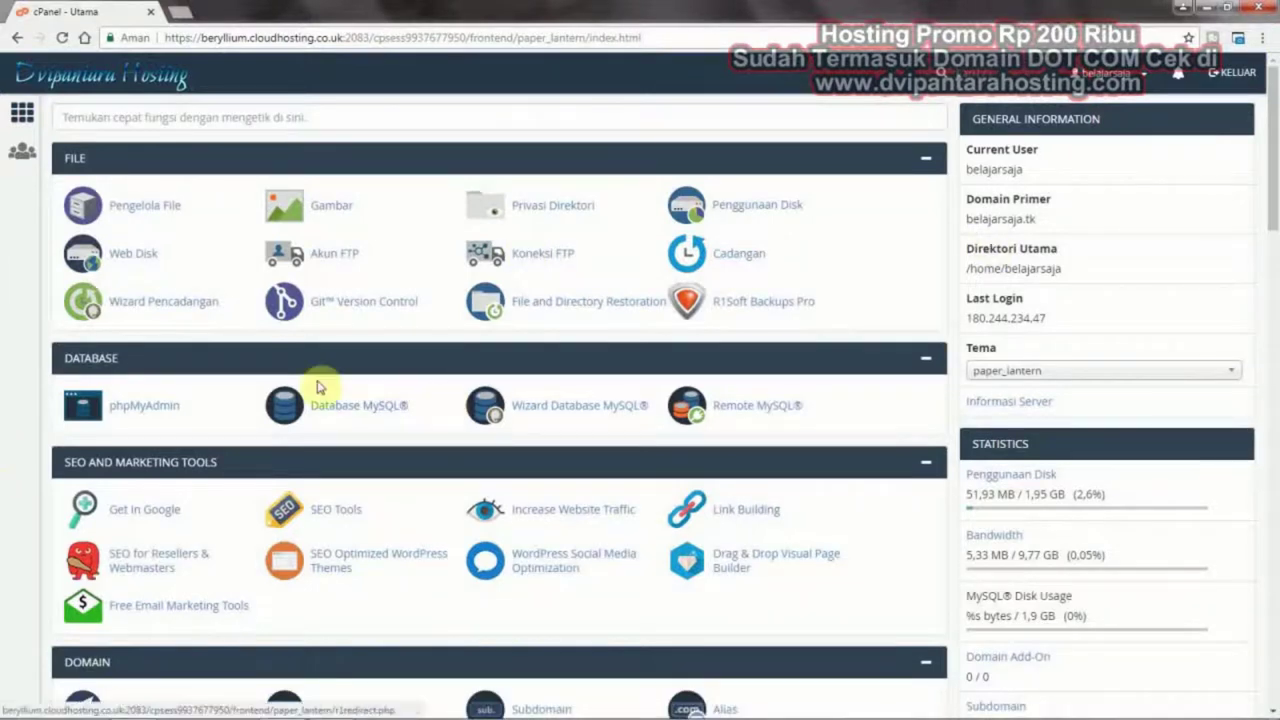
pyautogui.click(176, 209)
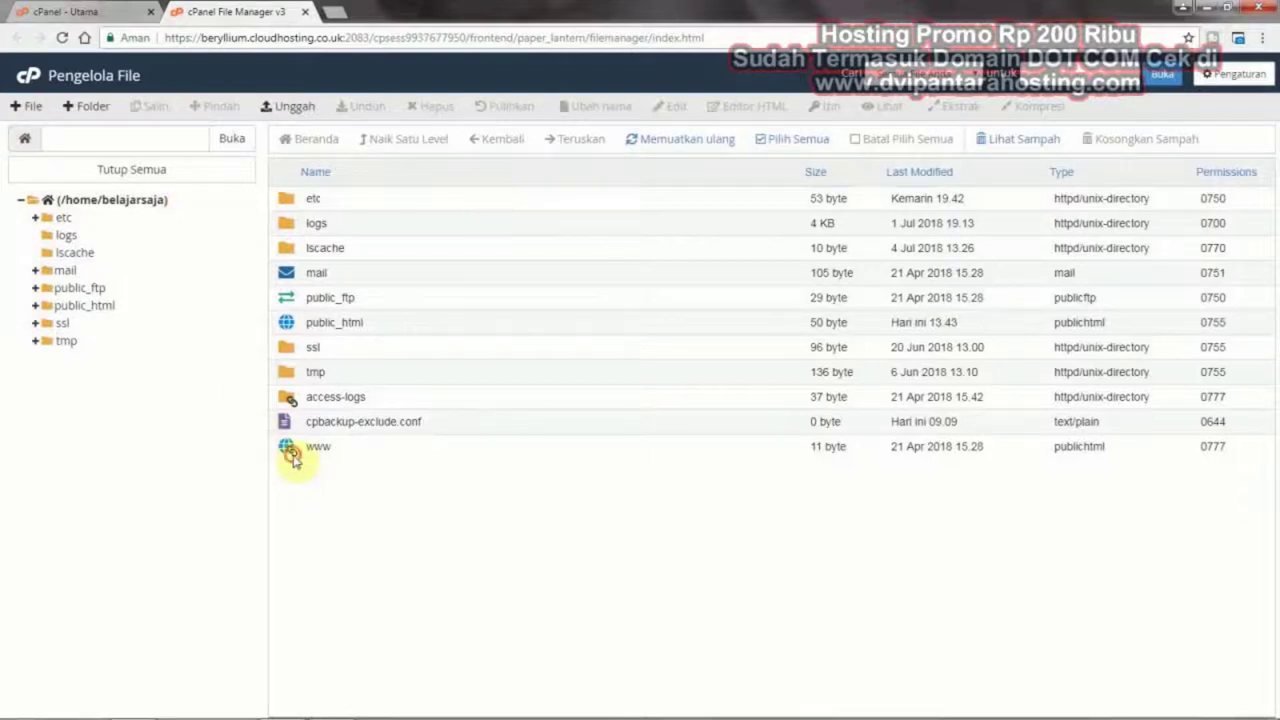
pyautogui.doubleClick(292, 455)
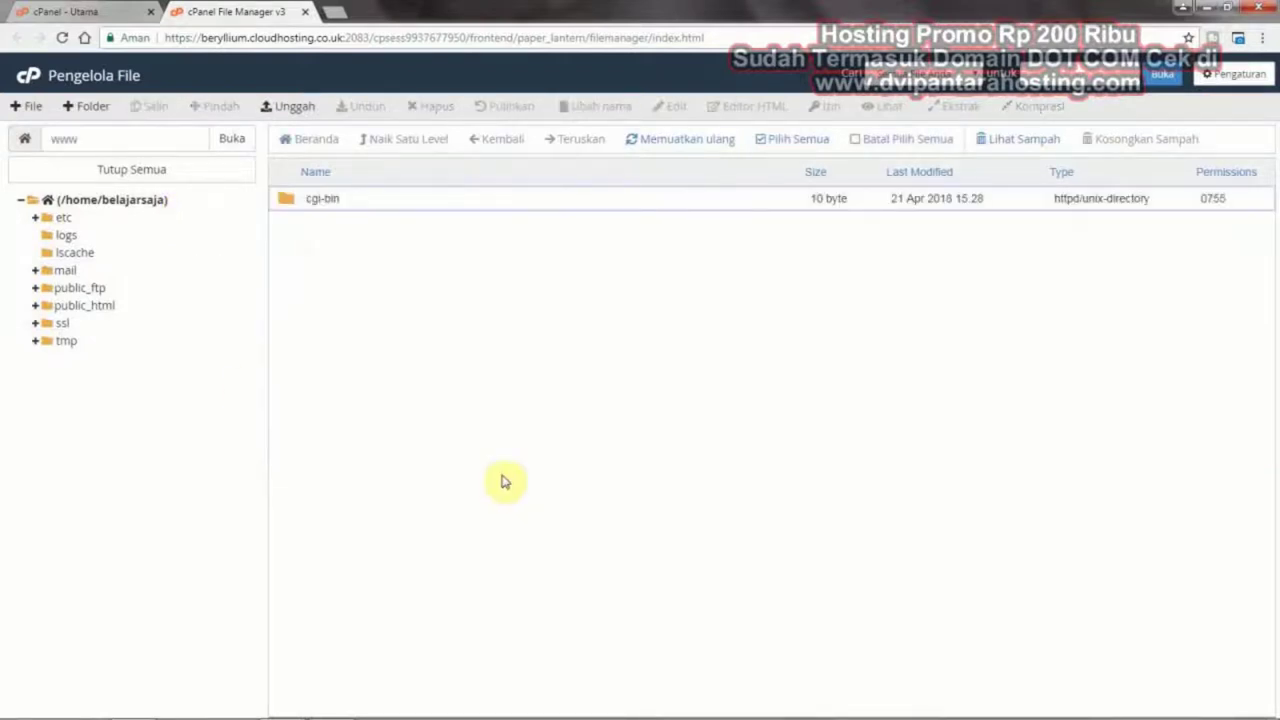
pyautogui.click(289, 110)
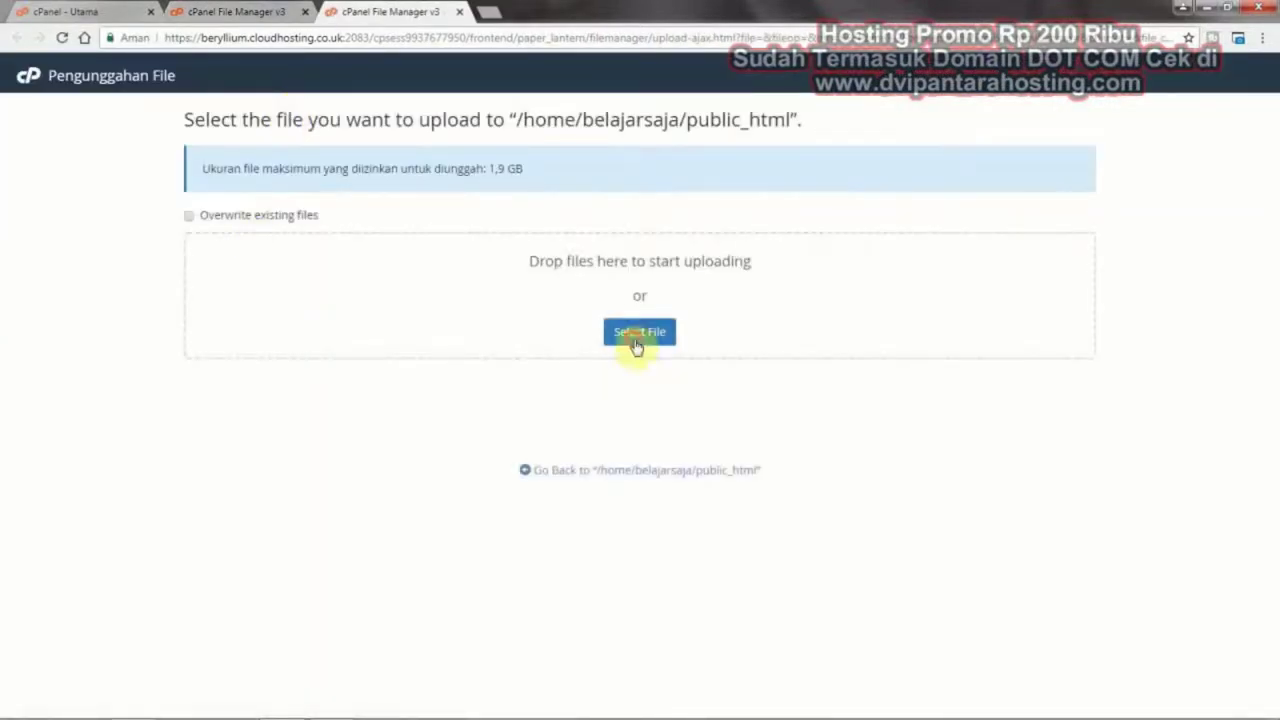
# Upload websaya.zip from C:\AppServ\www to public_html until it reaches 100%
pyautogui.click(637, 340)
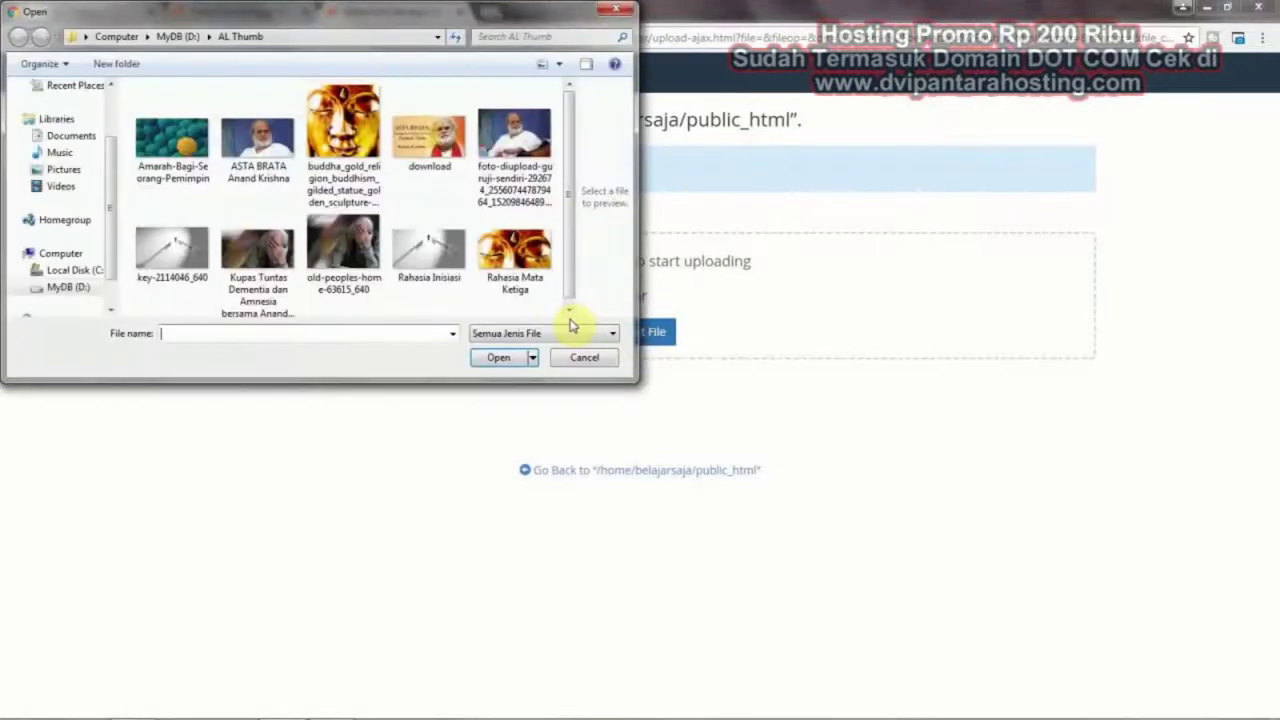
pyautogui.click(94, 271)
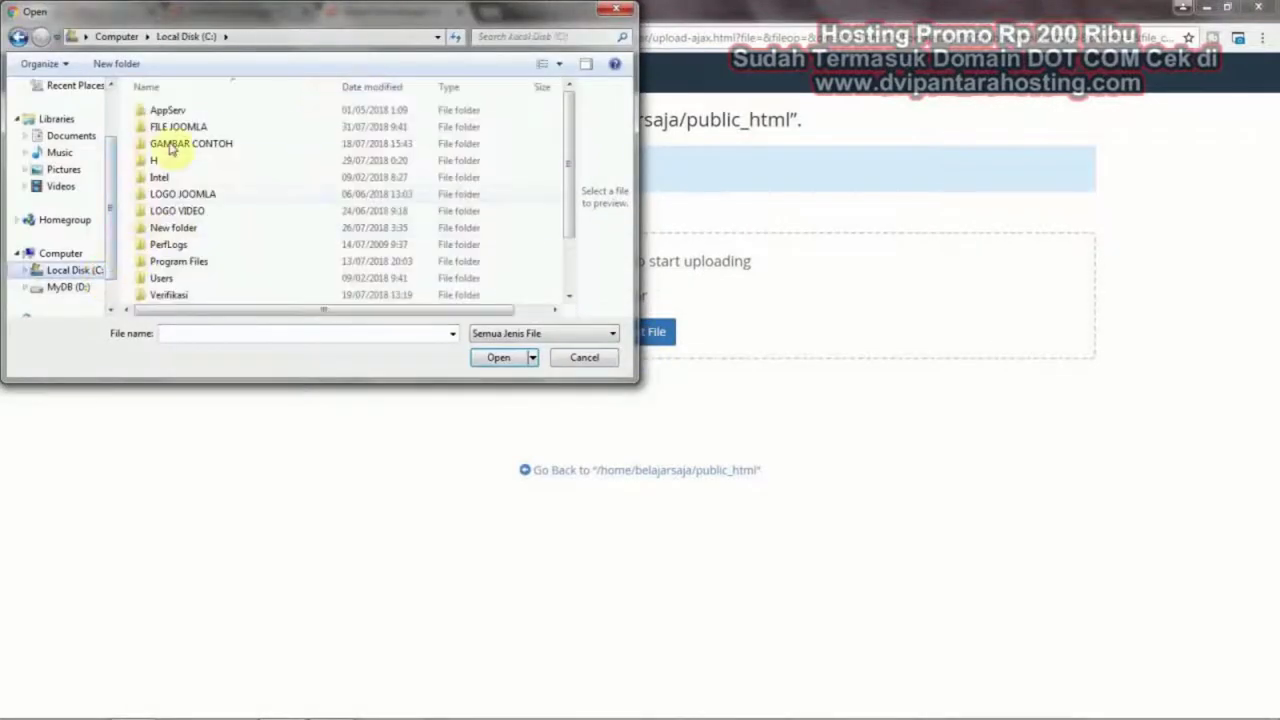
pyautogui.doubleClick(167, 111)
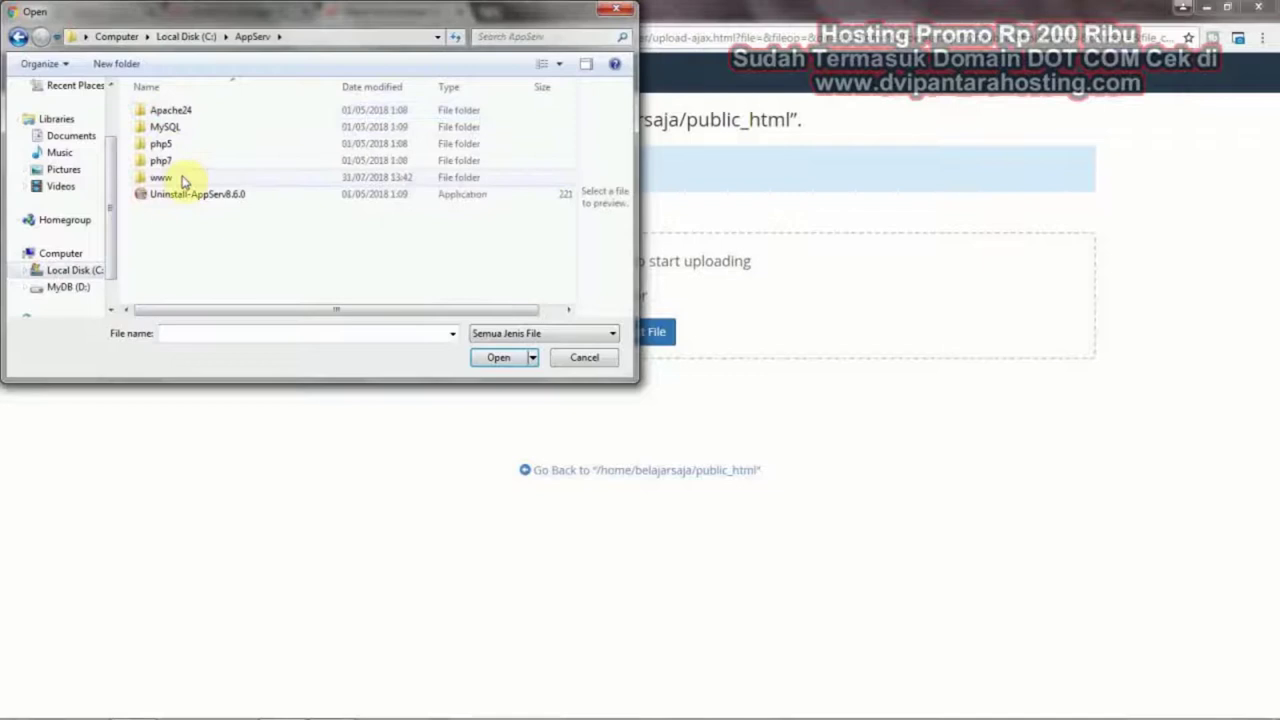
pyautogui.doubleClick(183, 180)
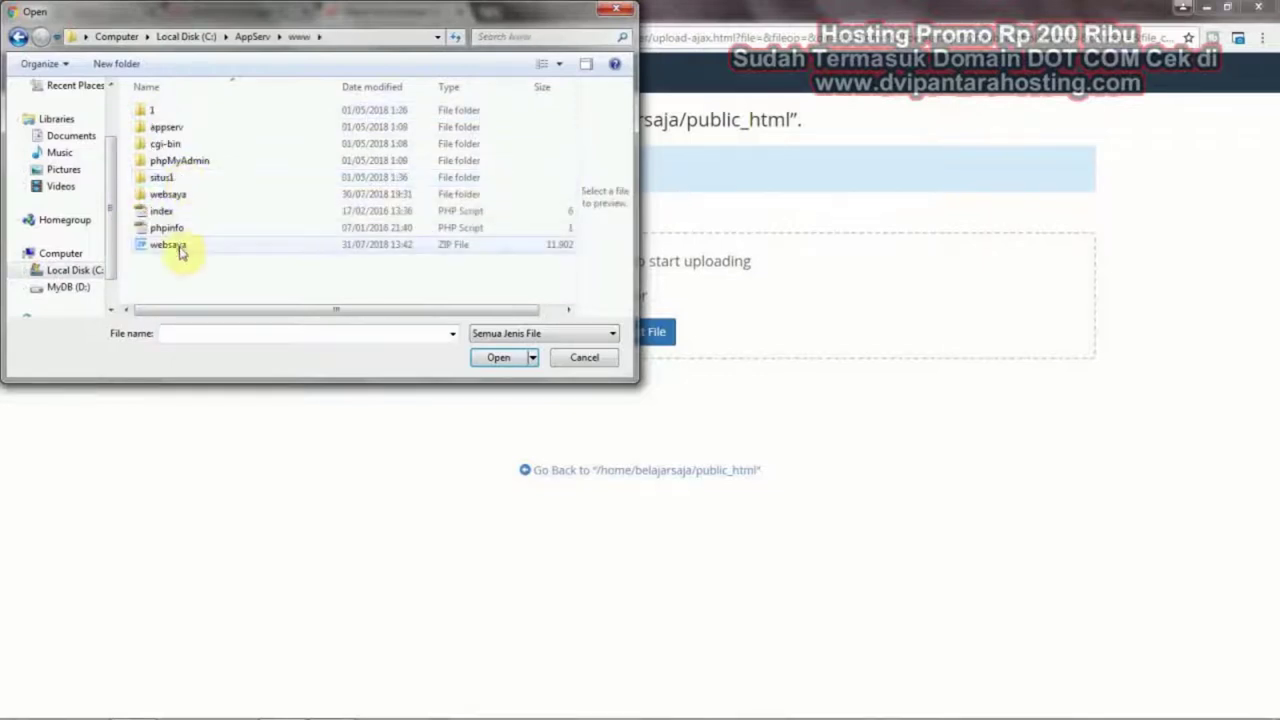
pyautogui.click(181, 250)
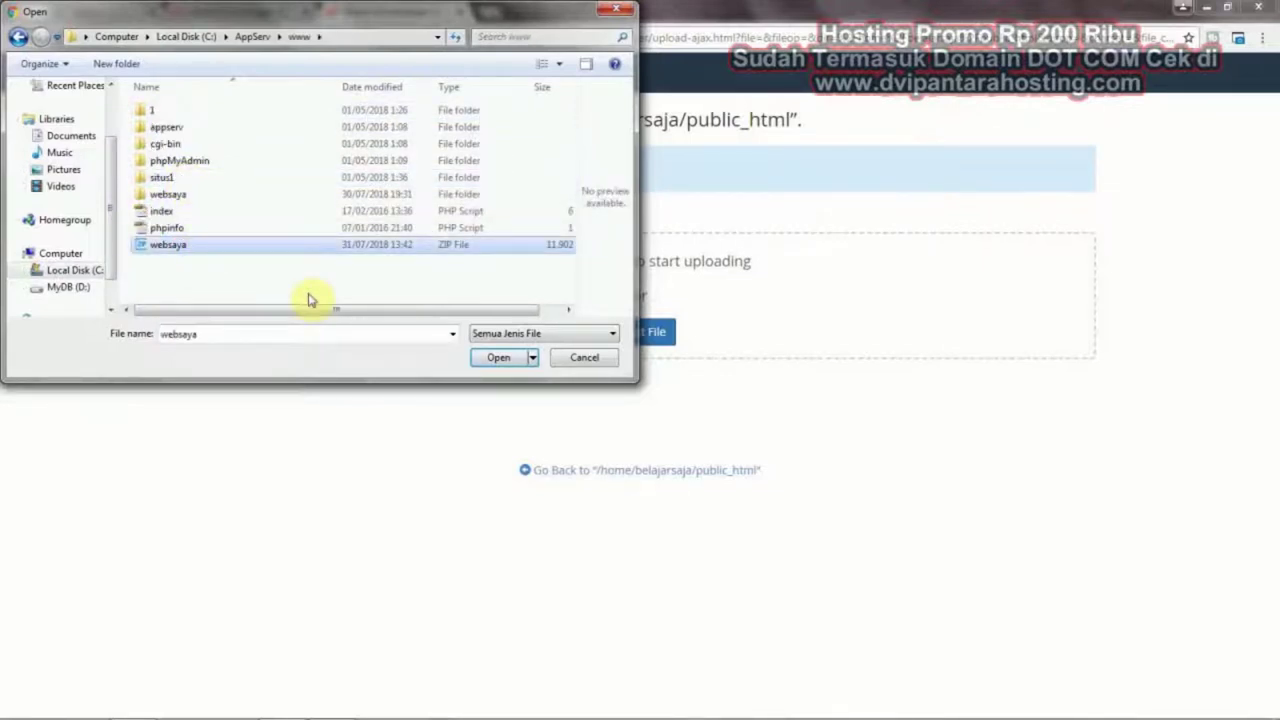
pyautogui.click(500, 358)
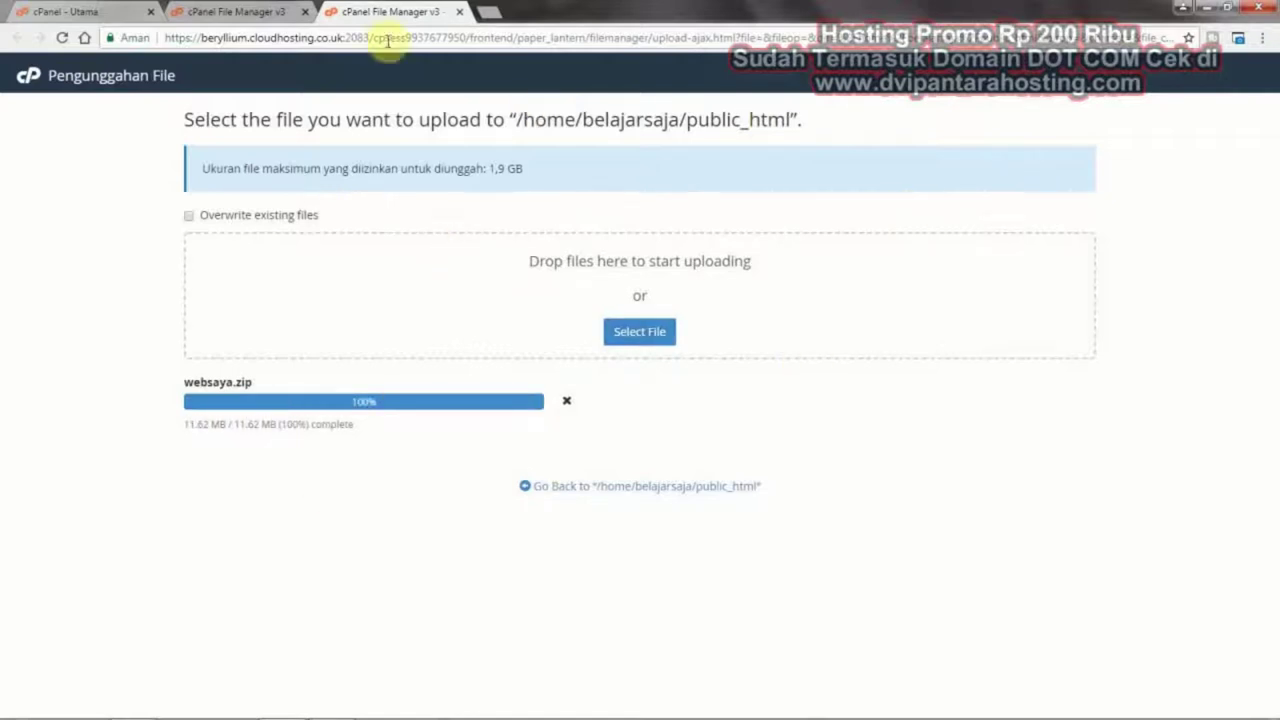
# Refresh public_html until websaya.zip (11.62 MB) appears, close the upload tab, and select the archive
pyautogui.click(241, 8)
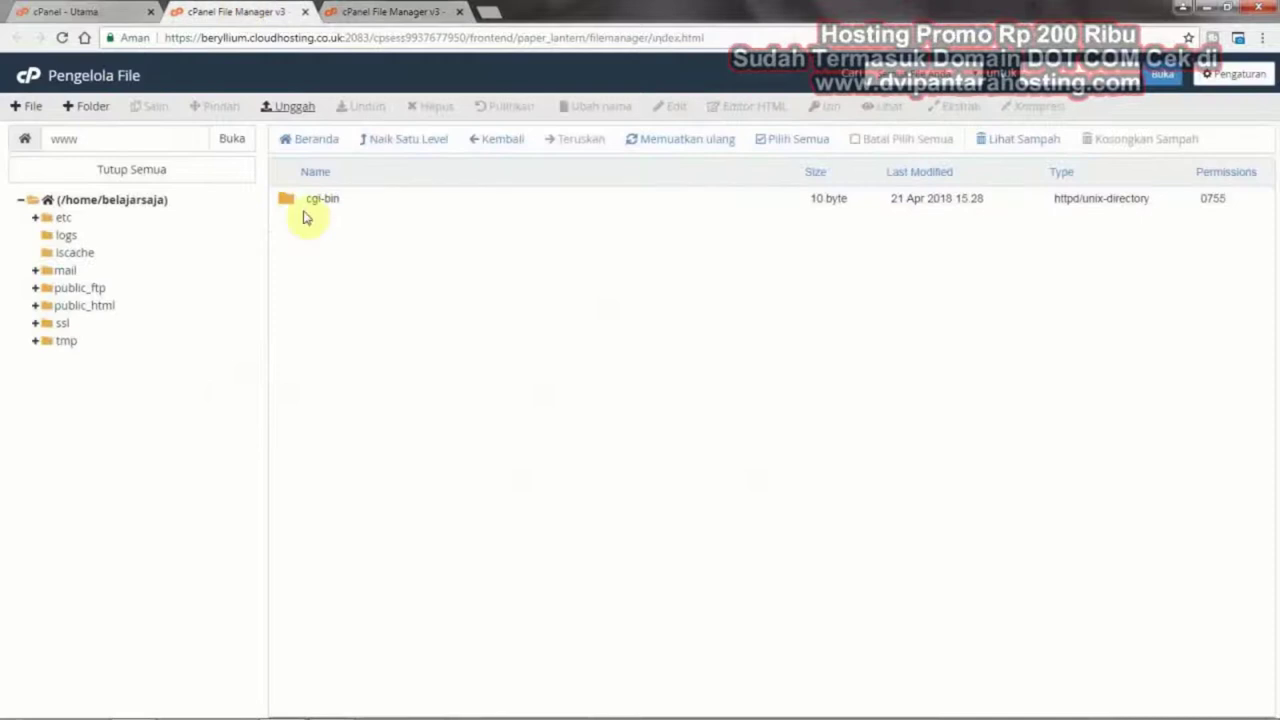
pyautogui.click(686, 150)
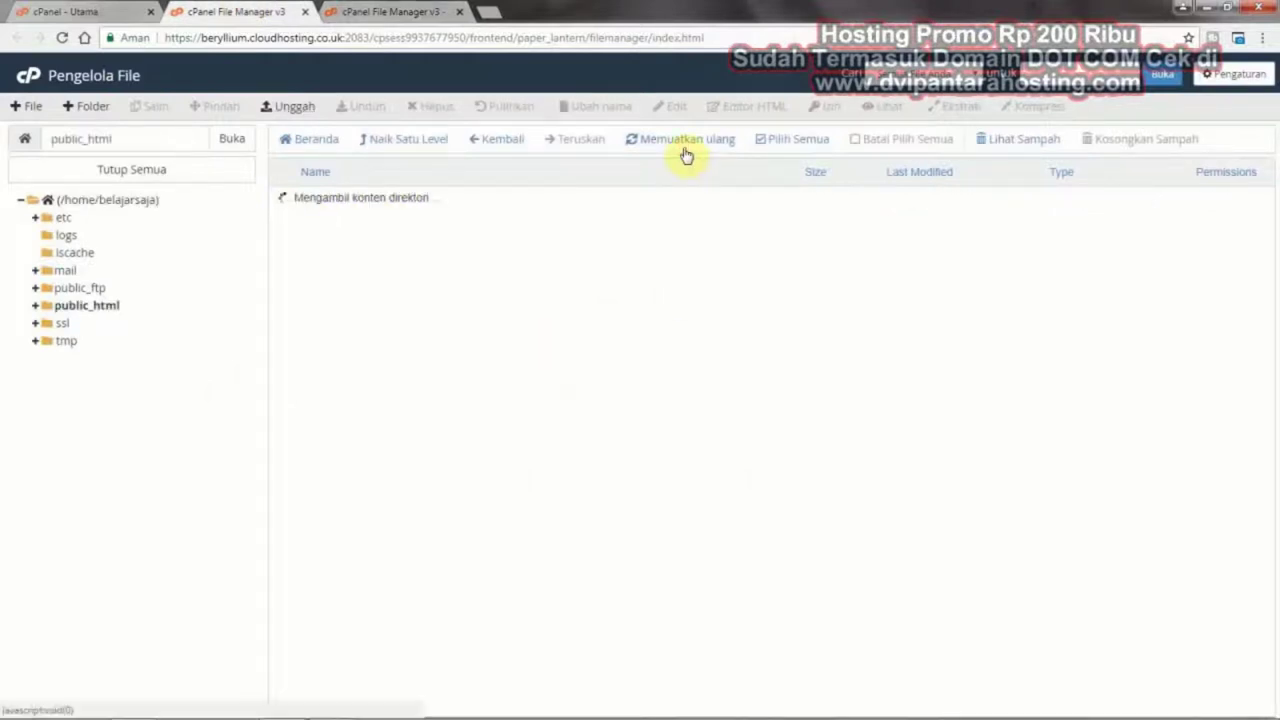
pyautogui.click(686, 152)
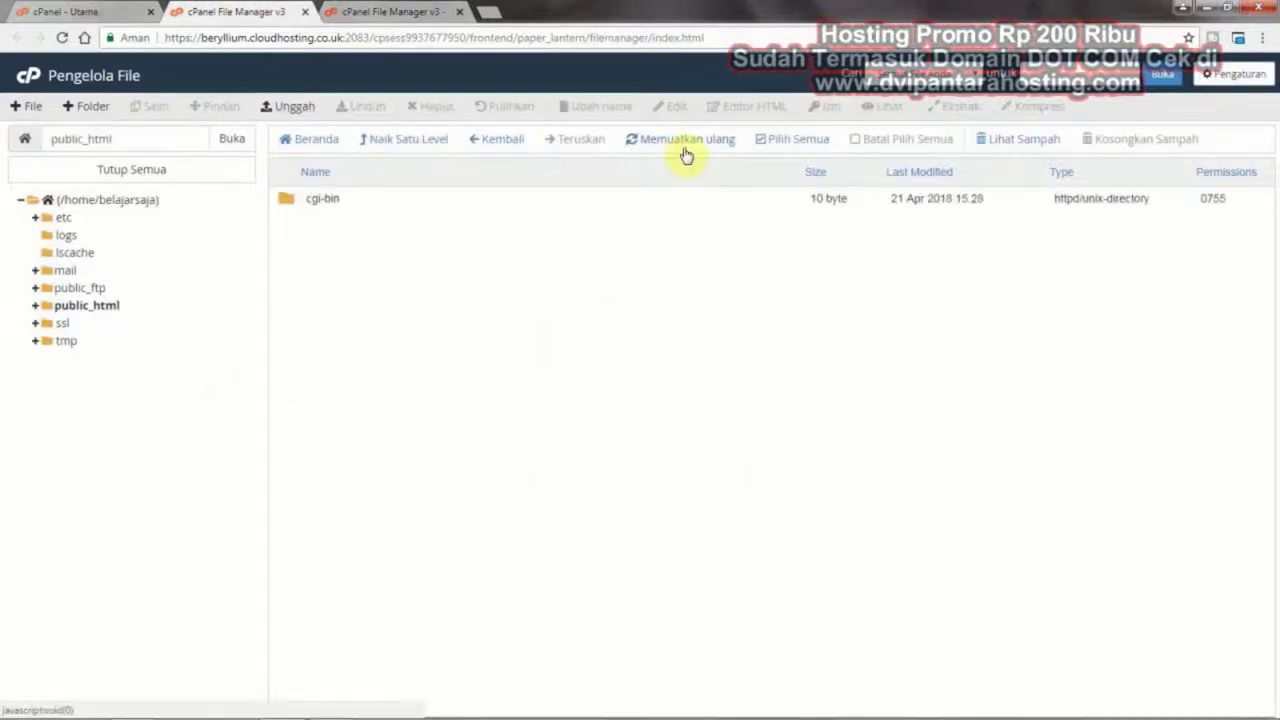
pyautogui.click(374, 11)
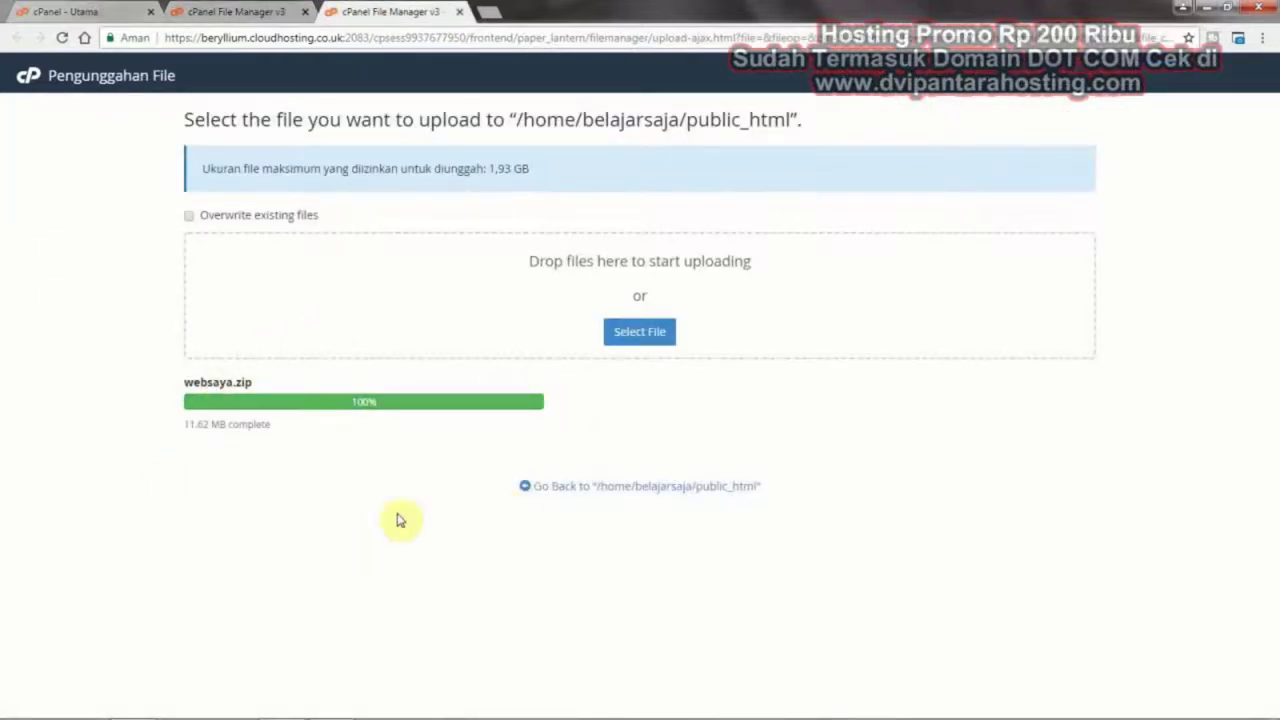
pyautogui.click(210, 7)
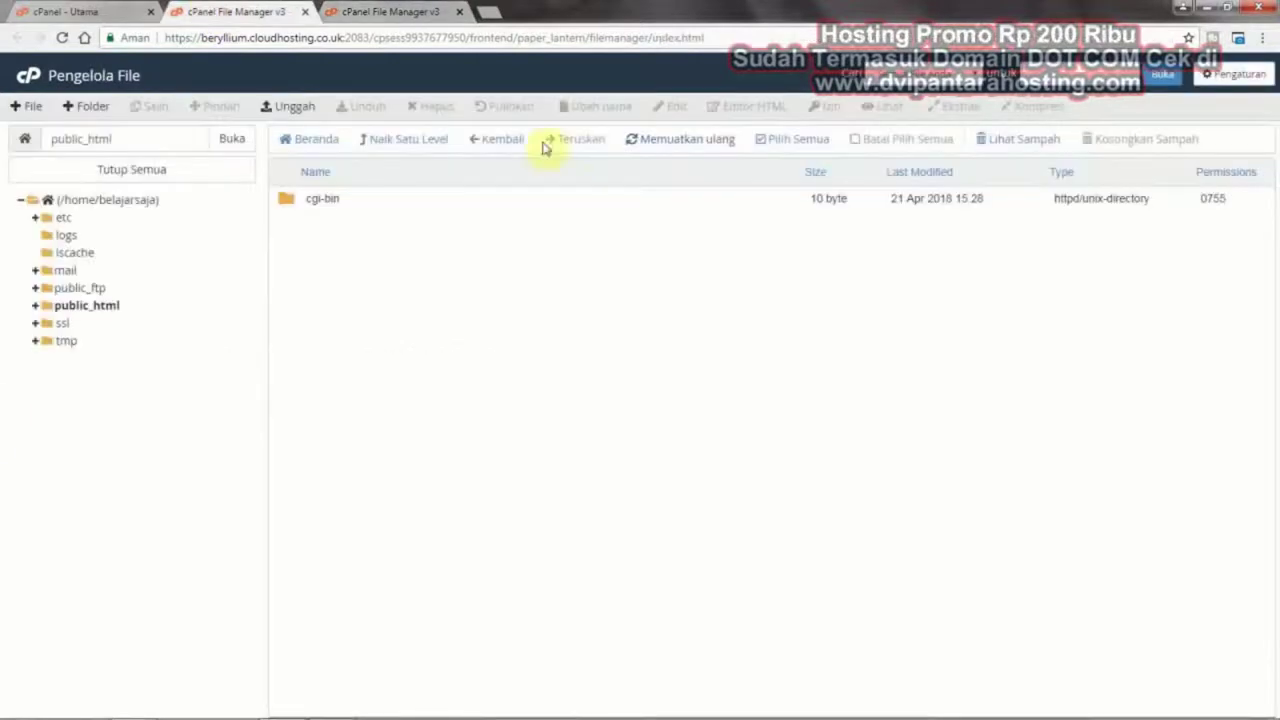
pyautogui.click(388, 8)
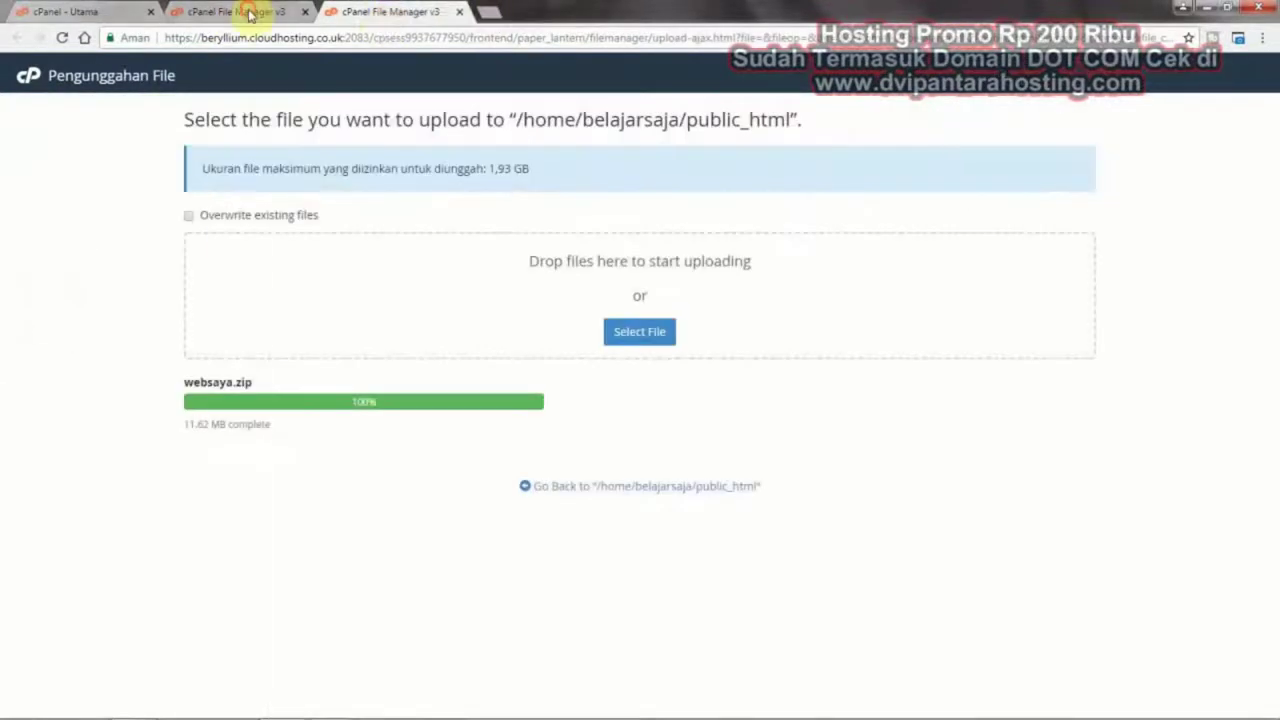
pyautogui.click(237, 11)
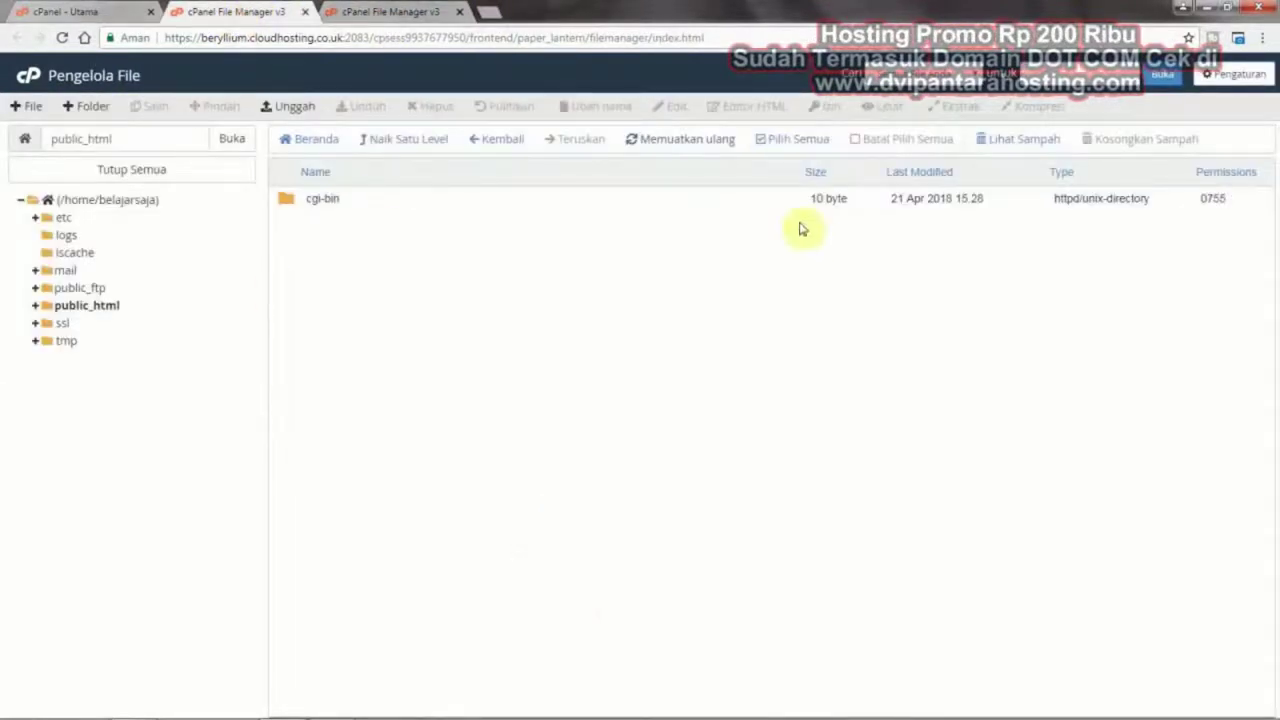
pyautogui.click(684, 146)
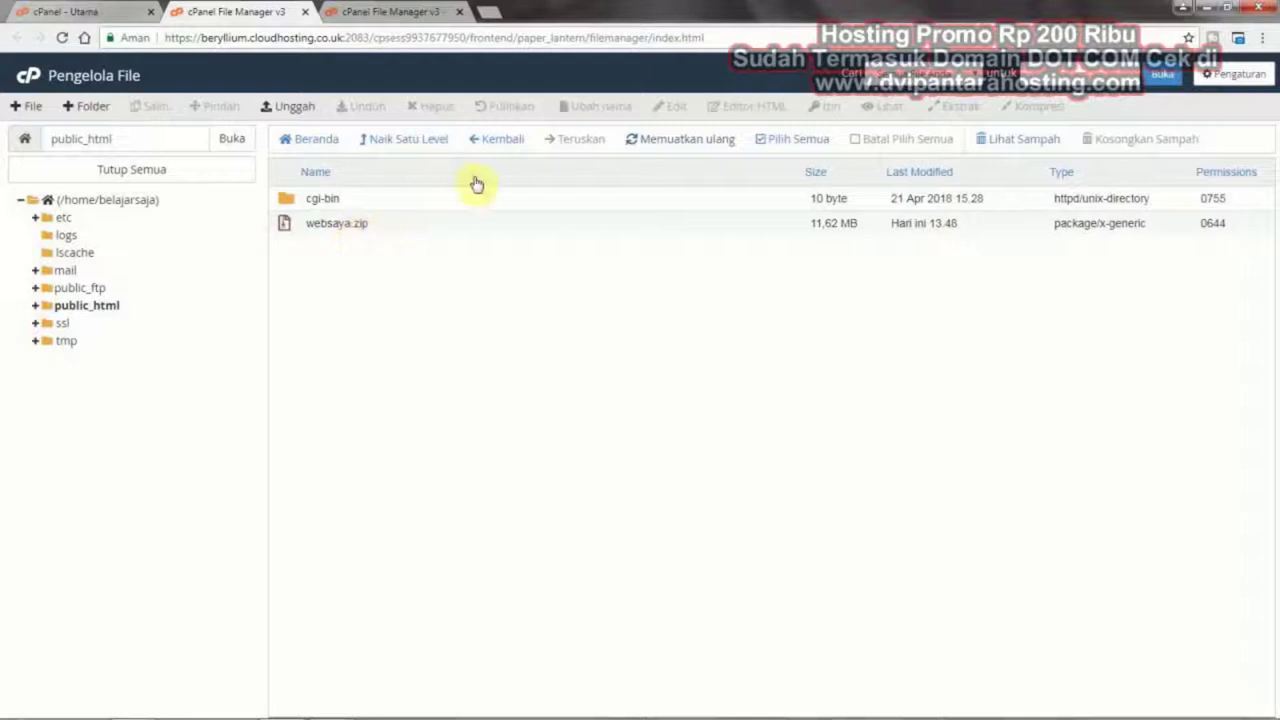
pyautogui.click(420, 10)
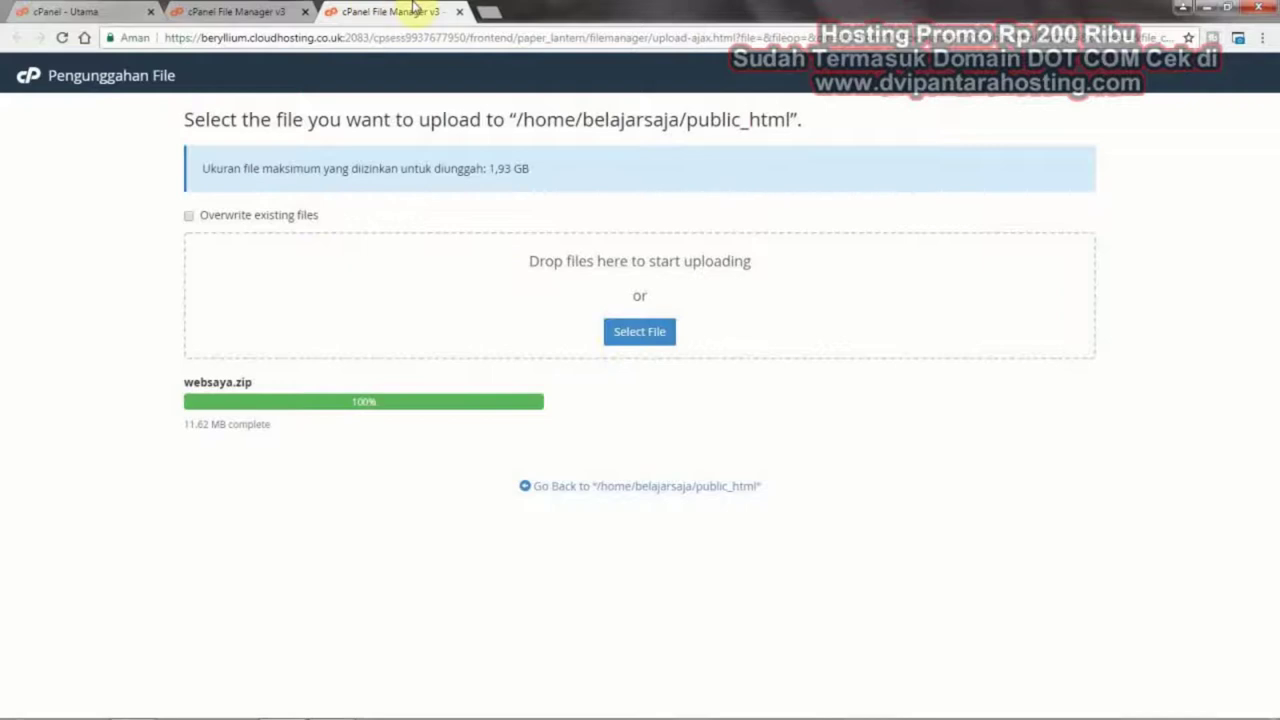
pyautogui.click(459, 11)
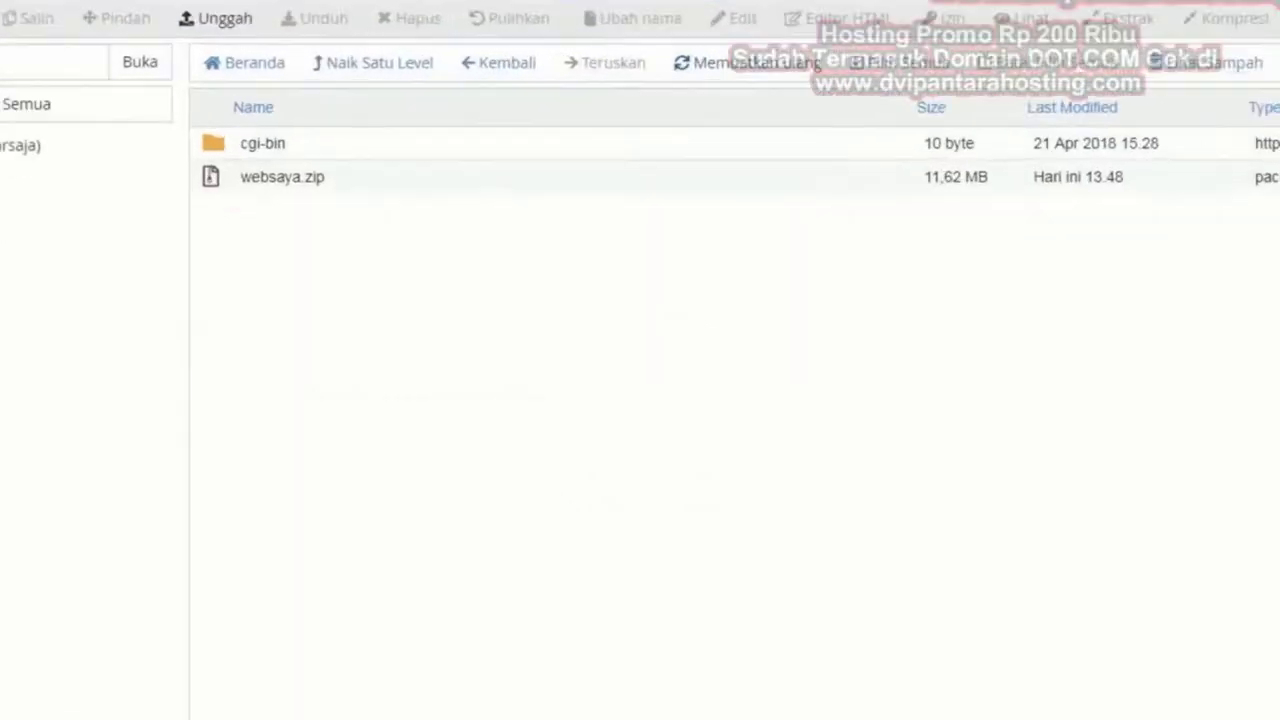
pyautogui.click(209, 177)
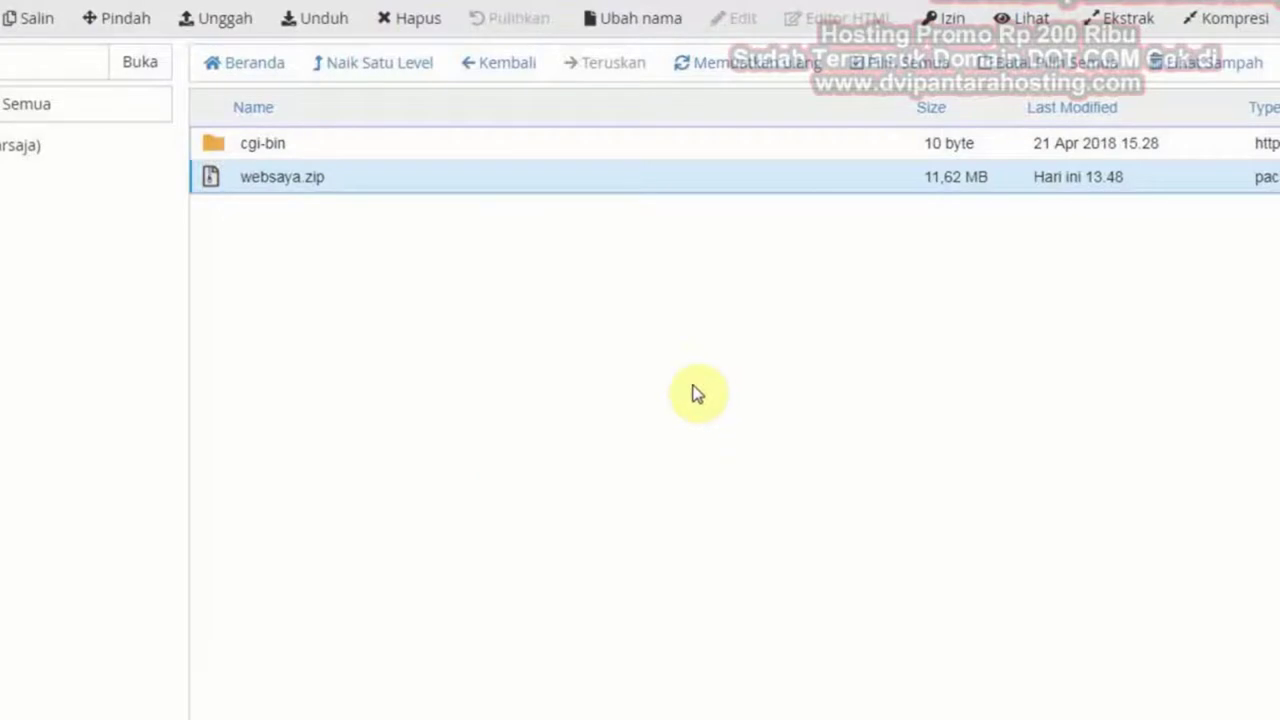
# Extract websaya.zip into public_html and close the extraction results
pyautogui.click(1127, 20)
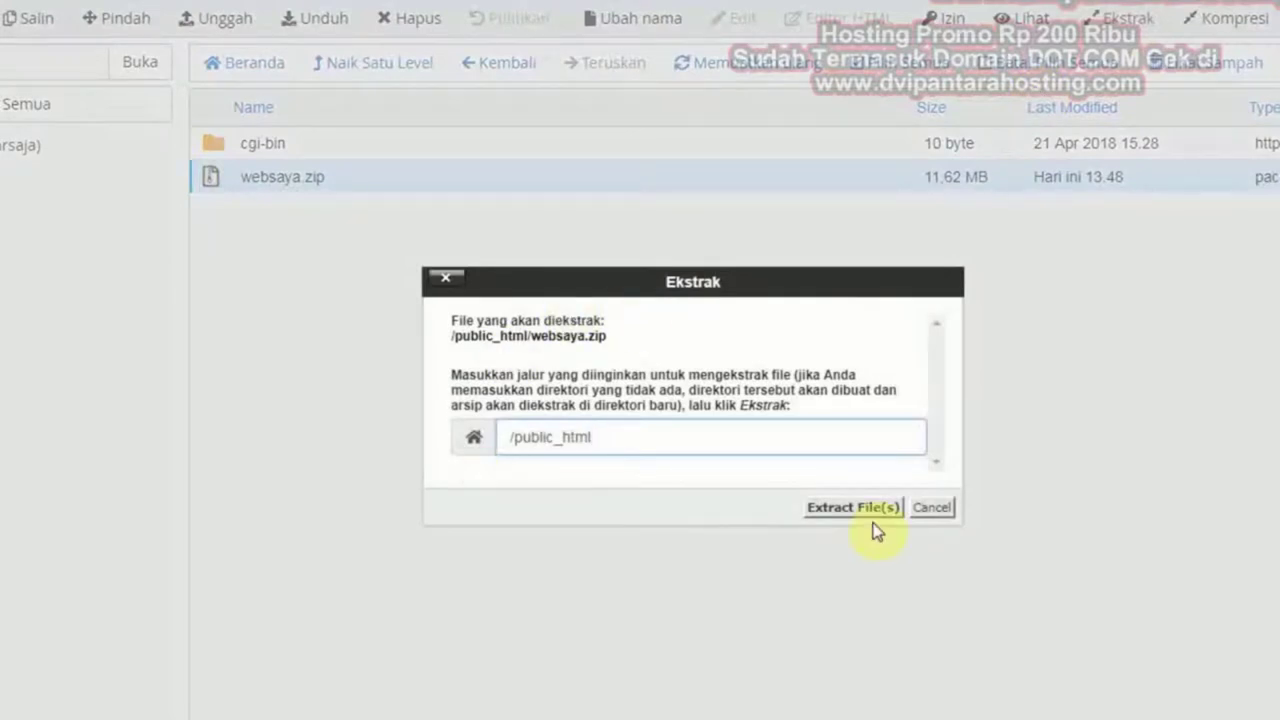
pyautogui.click(868, 505)
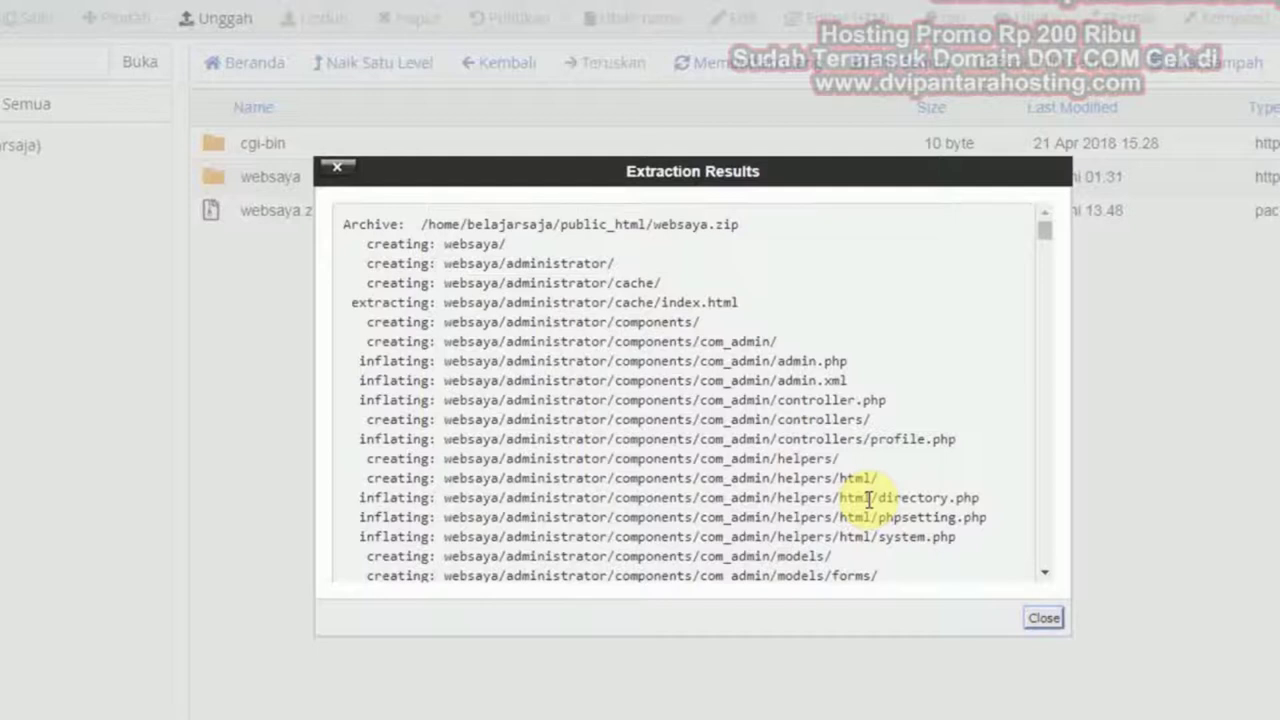
pyautogui.click(1044, 620)
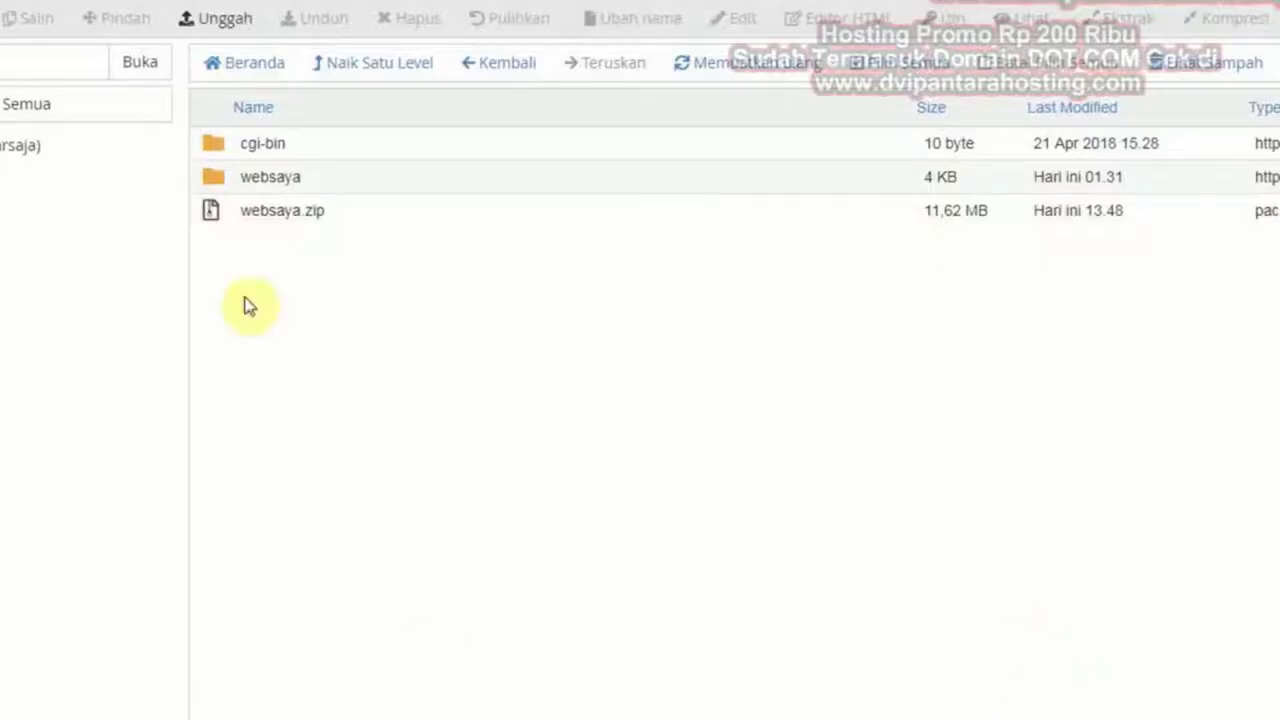
# Permanently delete websaya.zip, skipping the trash
pyautogui.click(215, 212)
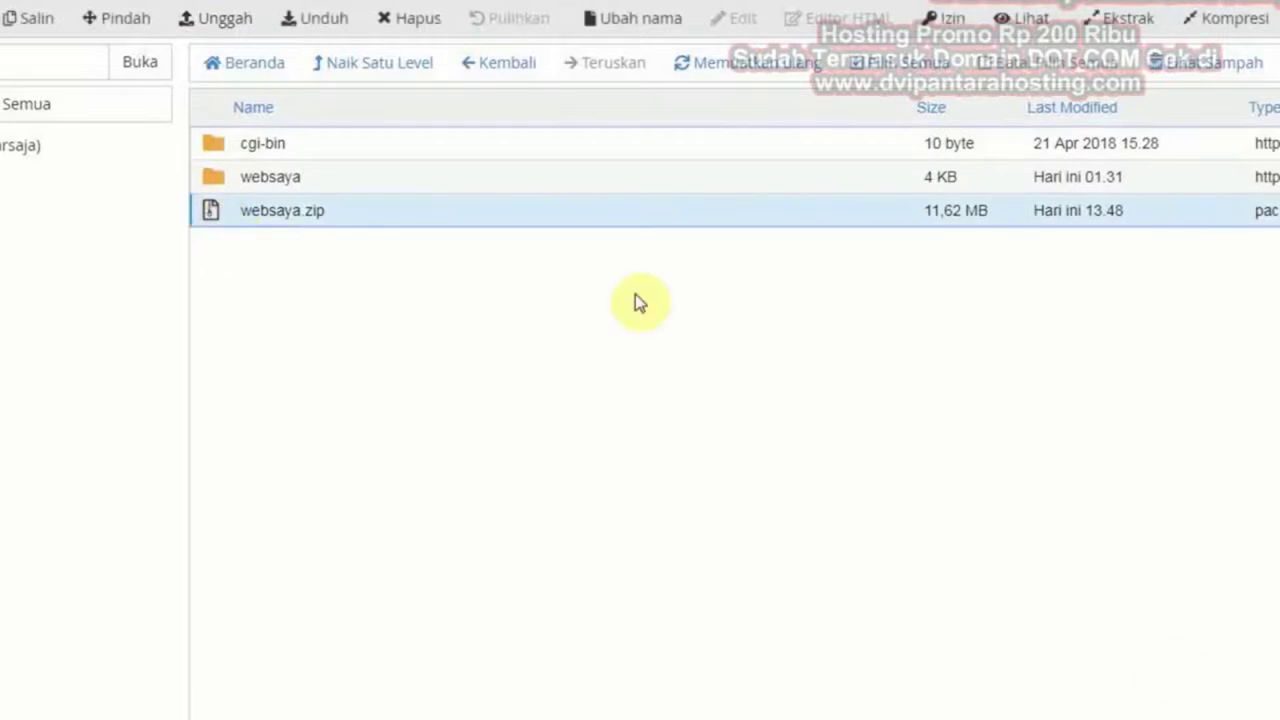
pyautogui.click(417, 22)
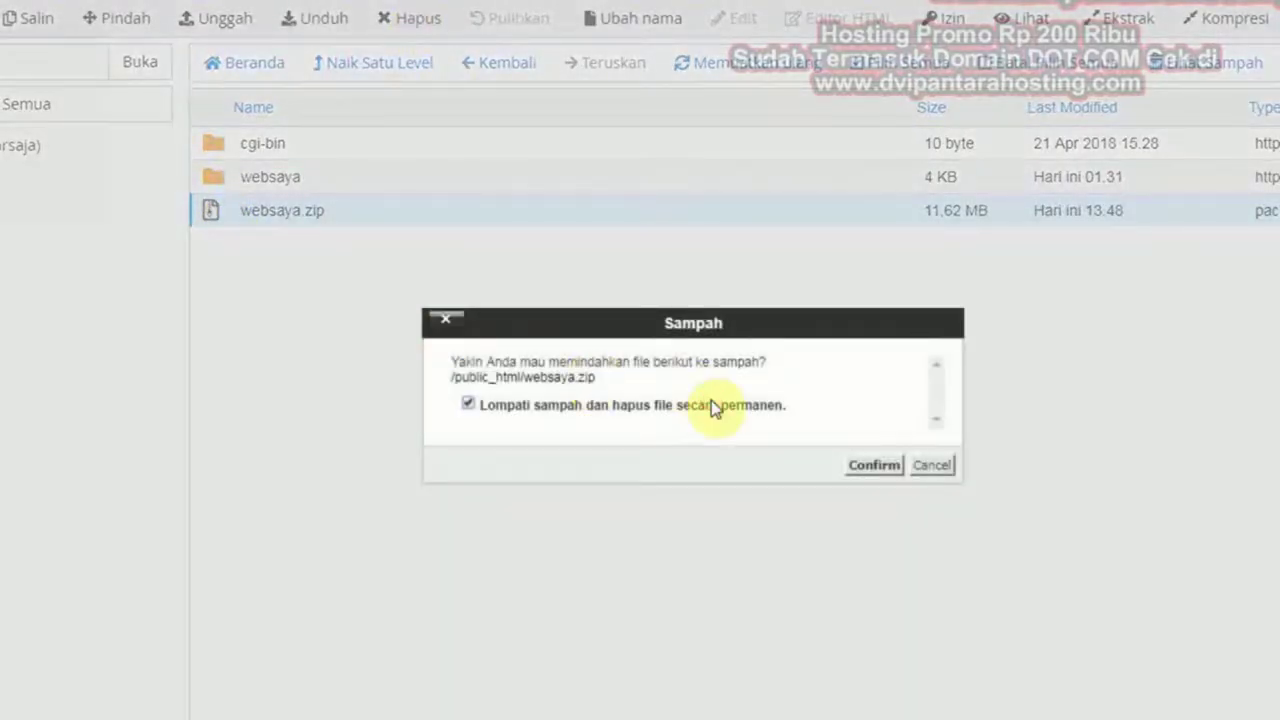
pyautogui.click(886, 466)
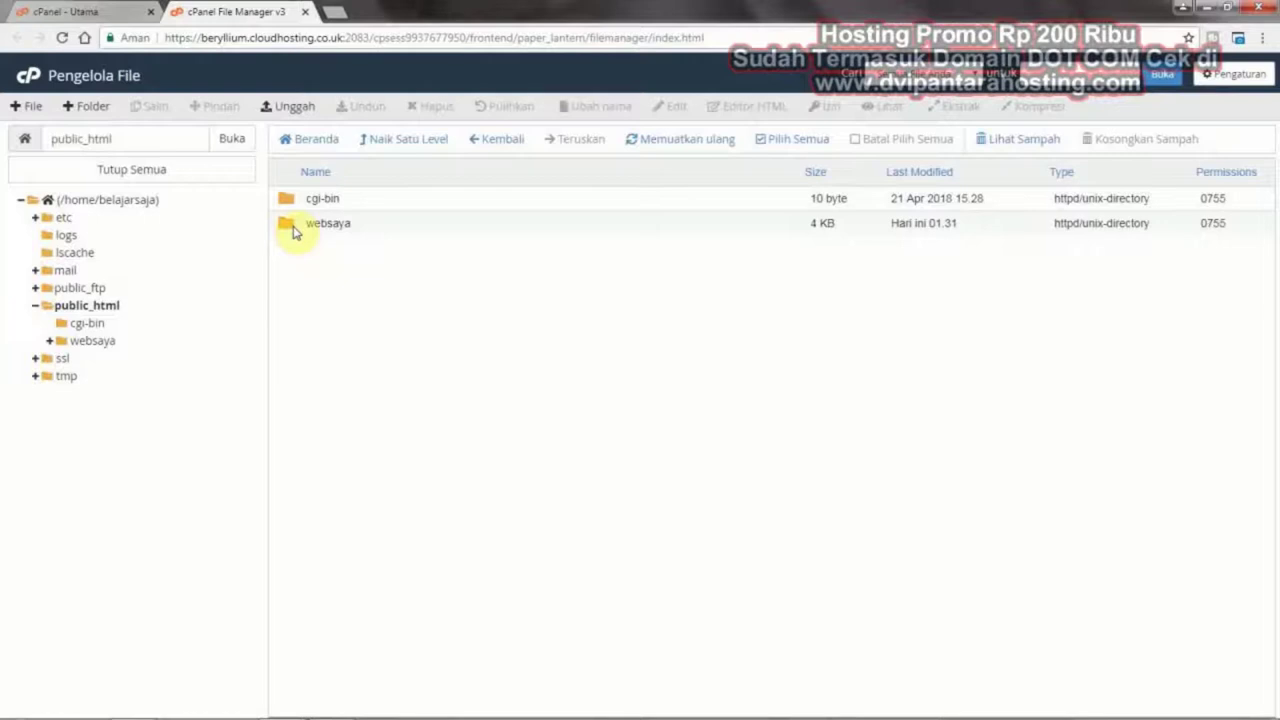
# Open the websaya folder and select all Joomla items from administrator to the last file
pyautogui.doubleClick(293, 229)
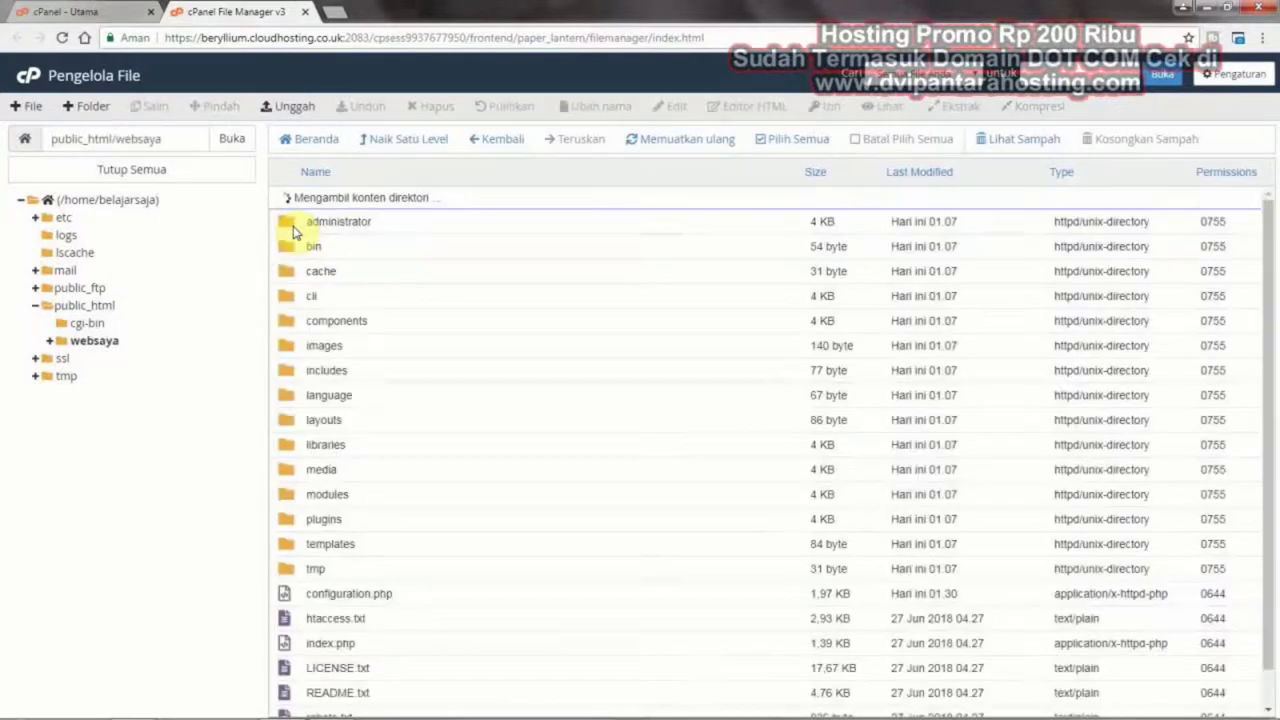
pyautogui.scroll(-1, 548, 333)
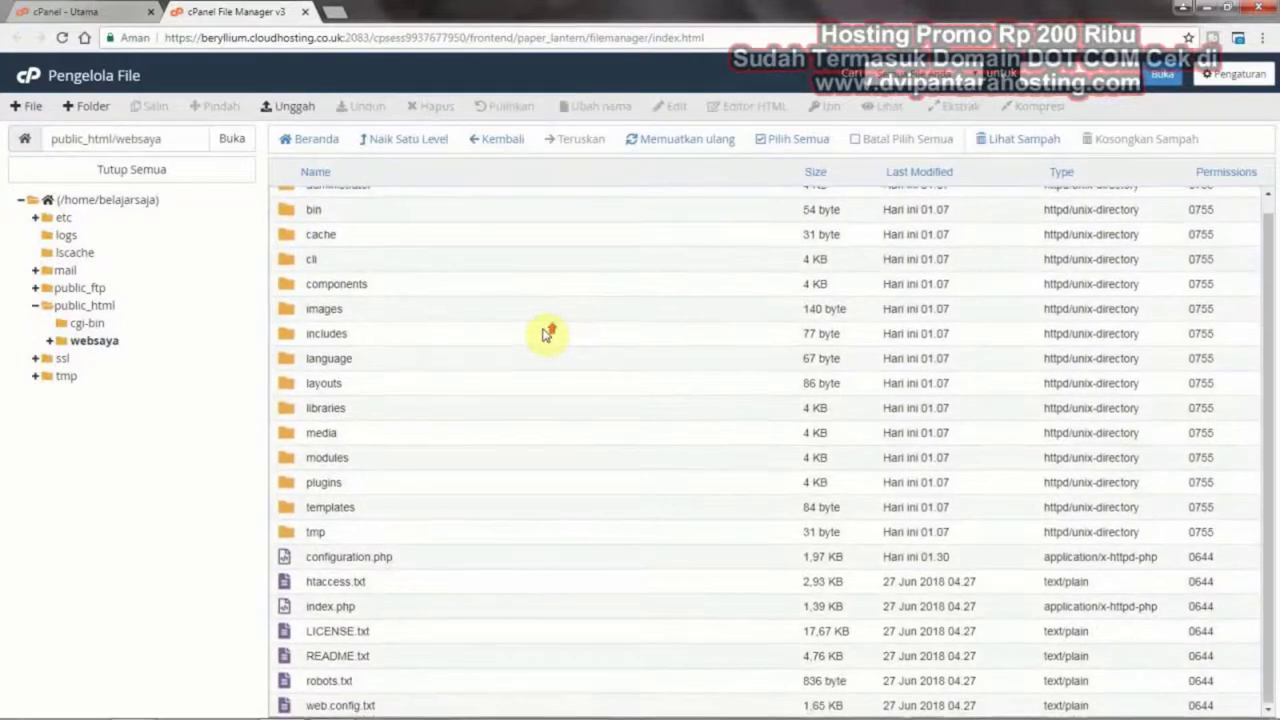
pyautogui.scroll(1, 545, 333)
pyautogui.click(296, 201)
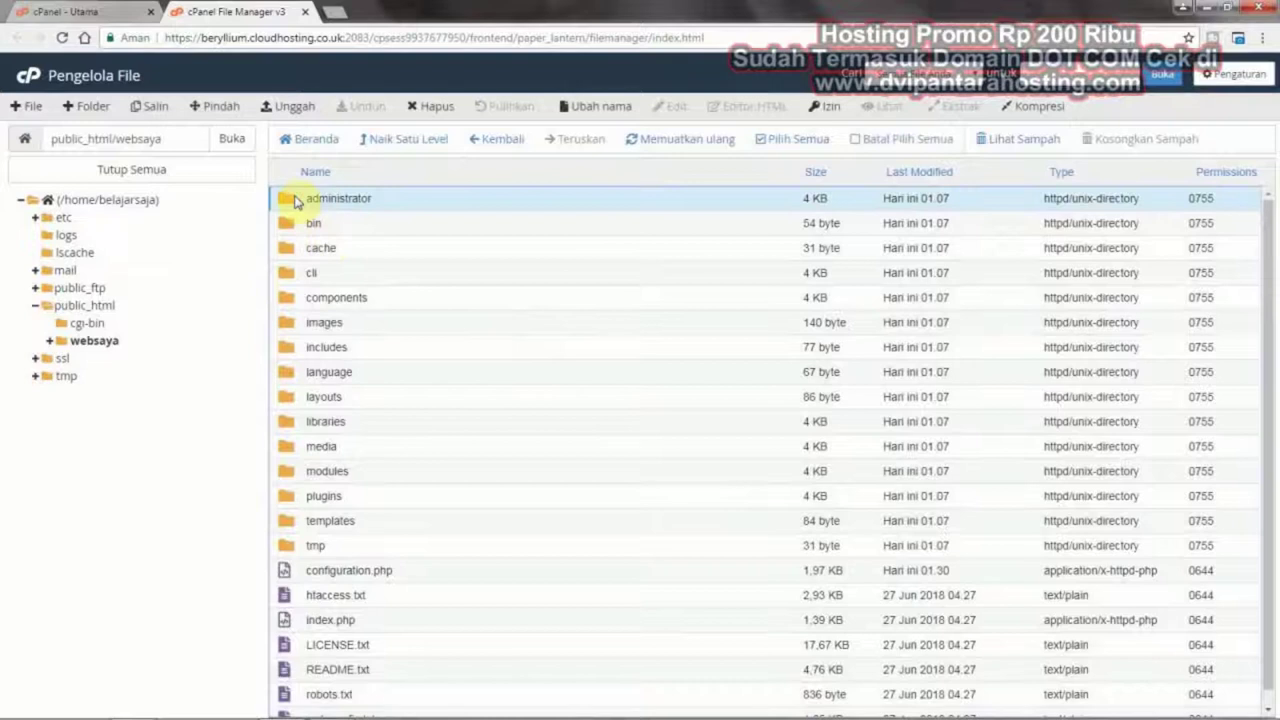
pyautogui.hotkey('shift', 'Down')
pyautogui.hotkey('shift', 'Down')
pyautogui.hotkey('shift', 'Down')
pyautogui.hotkey('shift', 'Down')
pyautogui.hotkey('shift', 'Down')
pyautogui.hotkey('shift', 'Down')
pyautogui.hotkey('shift', 'Down')
pyautogui.hotkey('shift', 'Down')
pyautogui.hotkey('shift', 'Down')
pyautogui.hotkey('shift', 'Down')
pyautogui.hotkey('shift', 'Down')
pyautogui.hotkey('shift', 'Down')
pyautogui.hotkey('shift', 'Down')
pyautogui.hotkey('shift', 'Down')
pyautogui.hotkey('shift', 'Down')
pyautogui.hotkey('shift', 'Down')
pyautogui.hotkey('shift', 'Down')
pyautogui.hotkey('shift', 'Down')
pyautogui.hotkey('shift', 'Down')
pyautogui.hotkey('shift', 'Down')
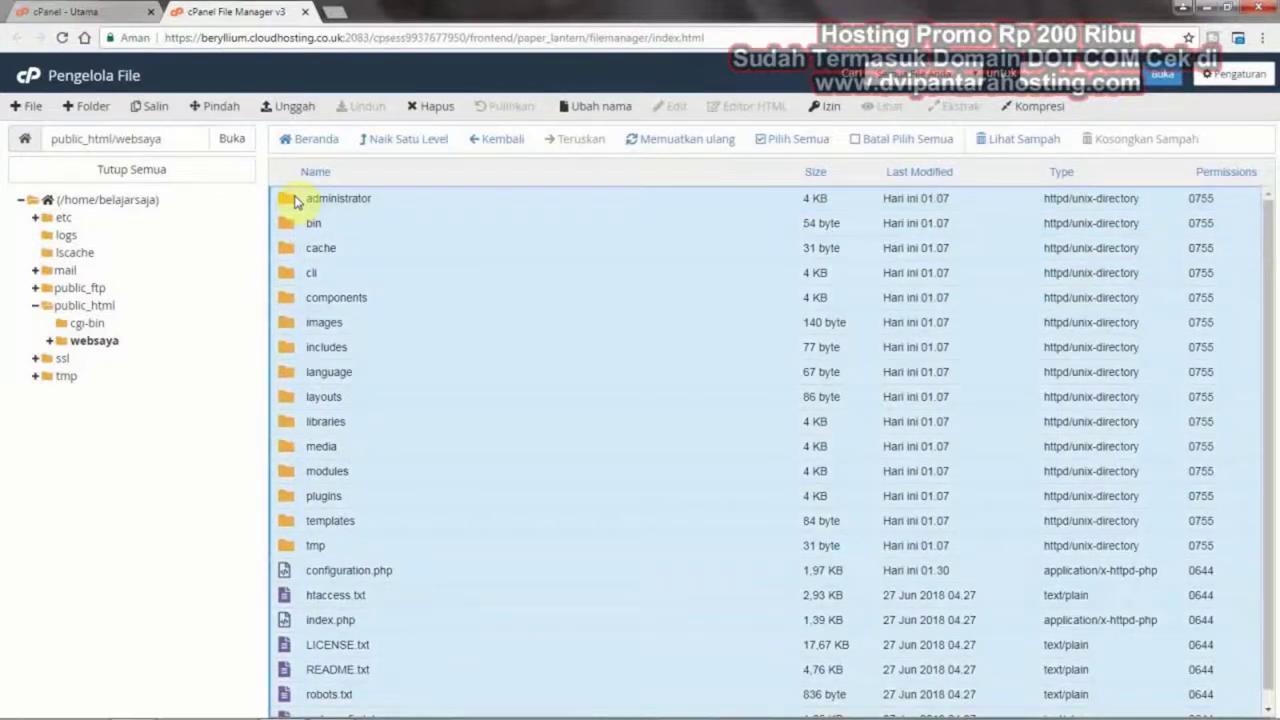
pyautogui.scroll(-1, 590, 252)
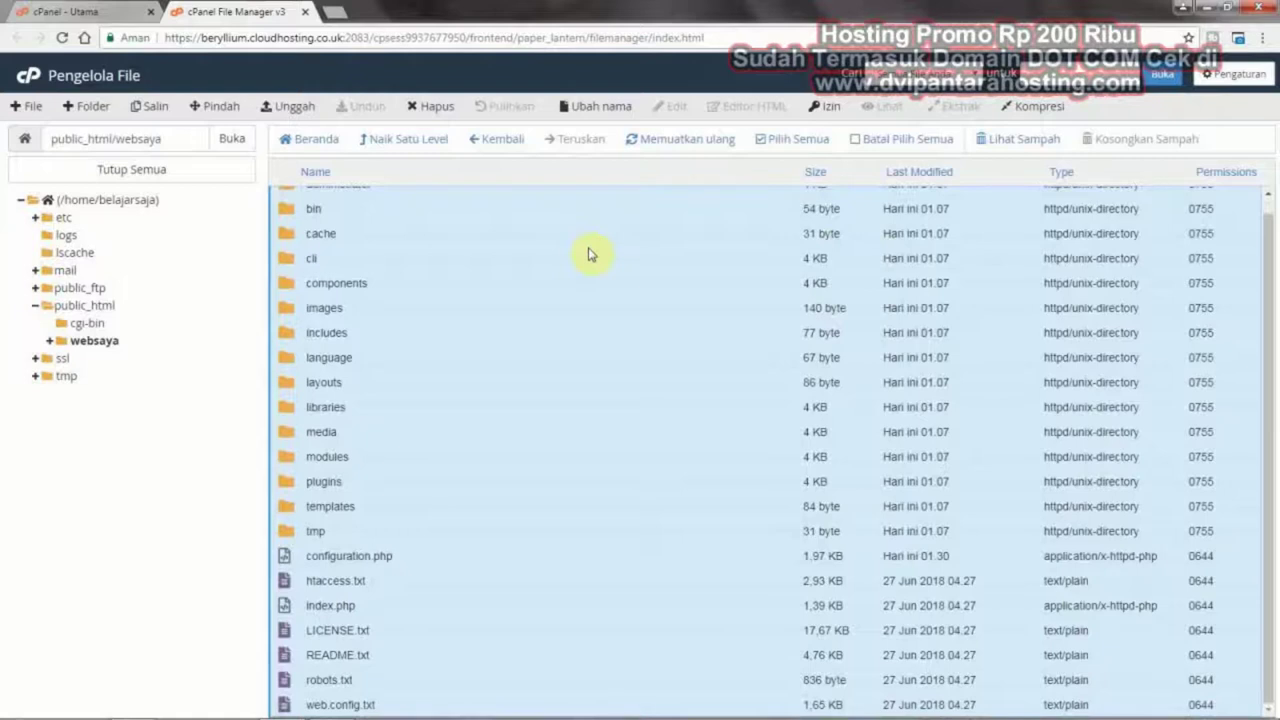
pyautogui.scroll(1, 590, 254)
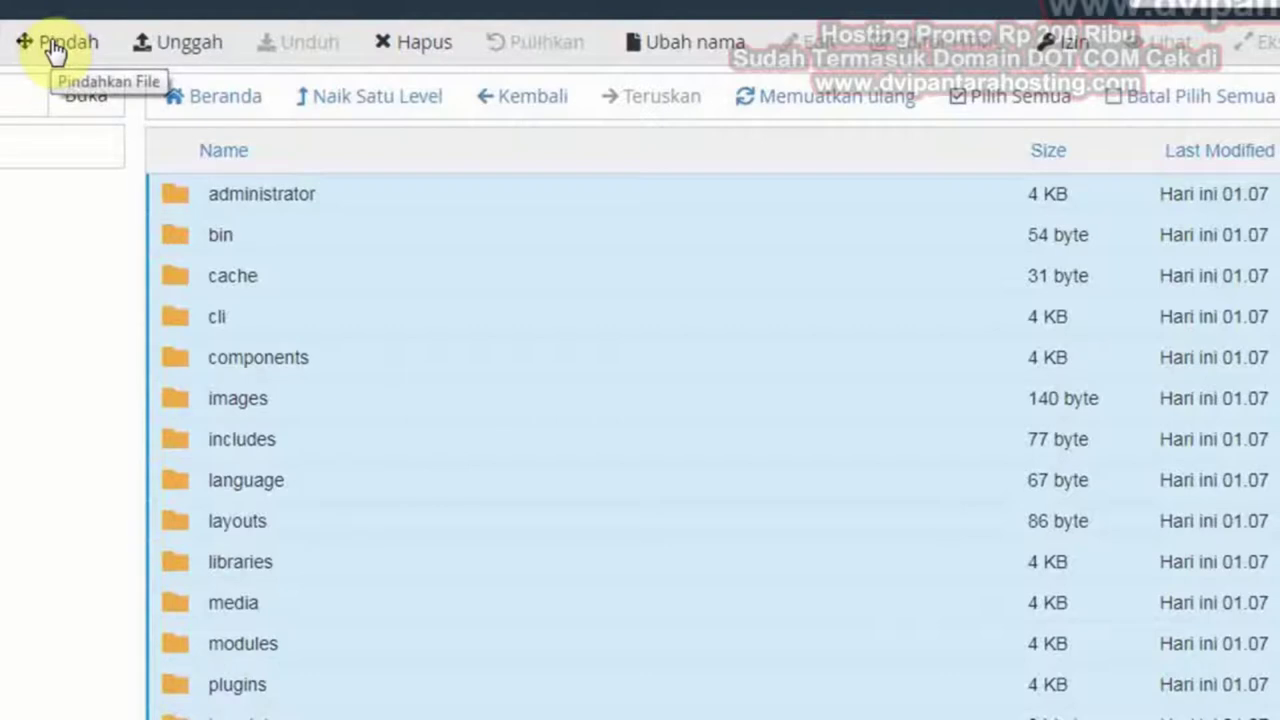
# Move the selected websaya items to /public_html/ by removing websaya from the destination path
pyautogui.rightClick(258, 240)
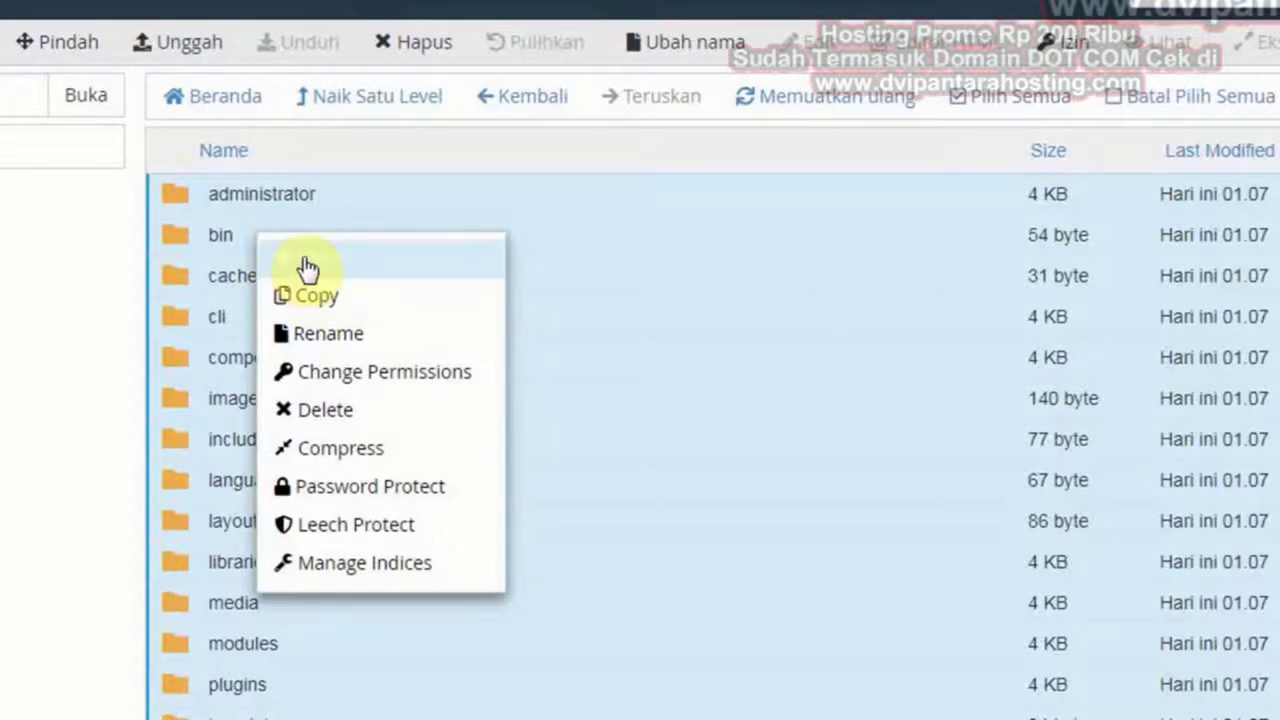
pyautogui.click(35, 38)
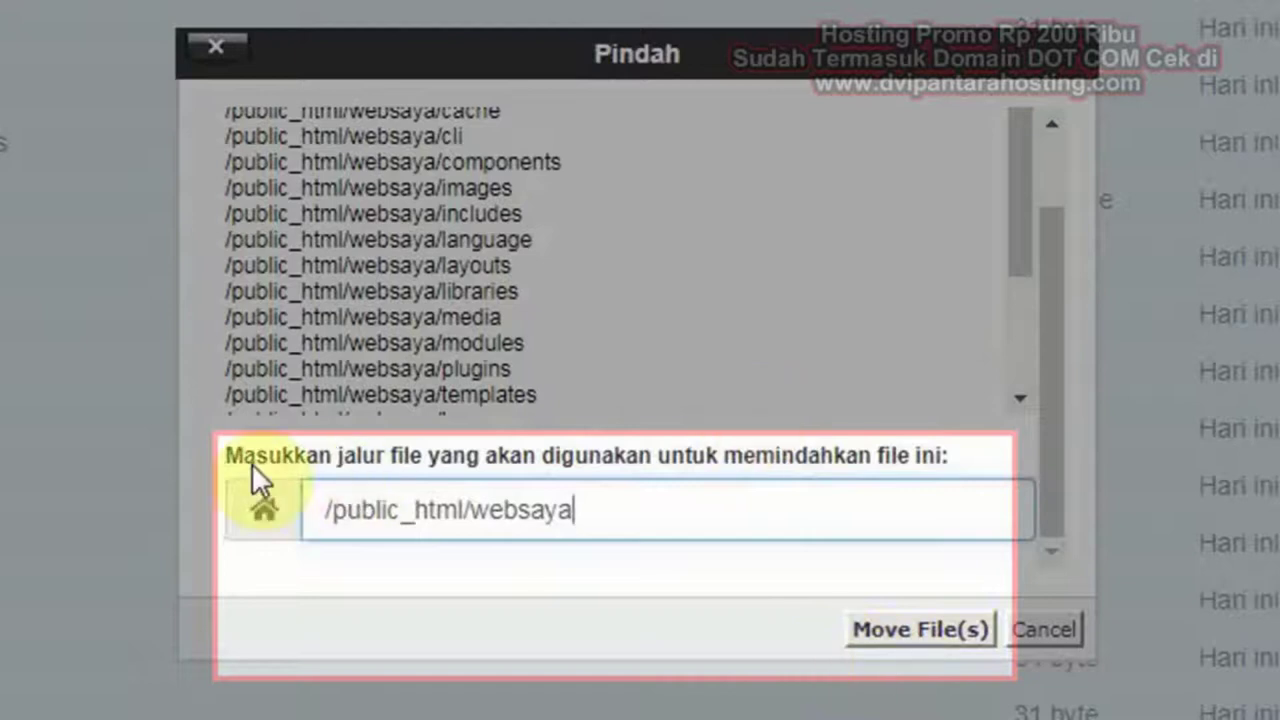
pyautogui.moveTo(590, 518); pyautogui.dragTo(468, 512)
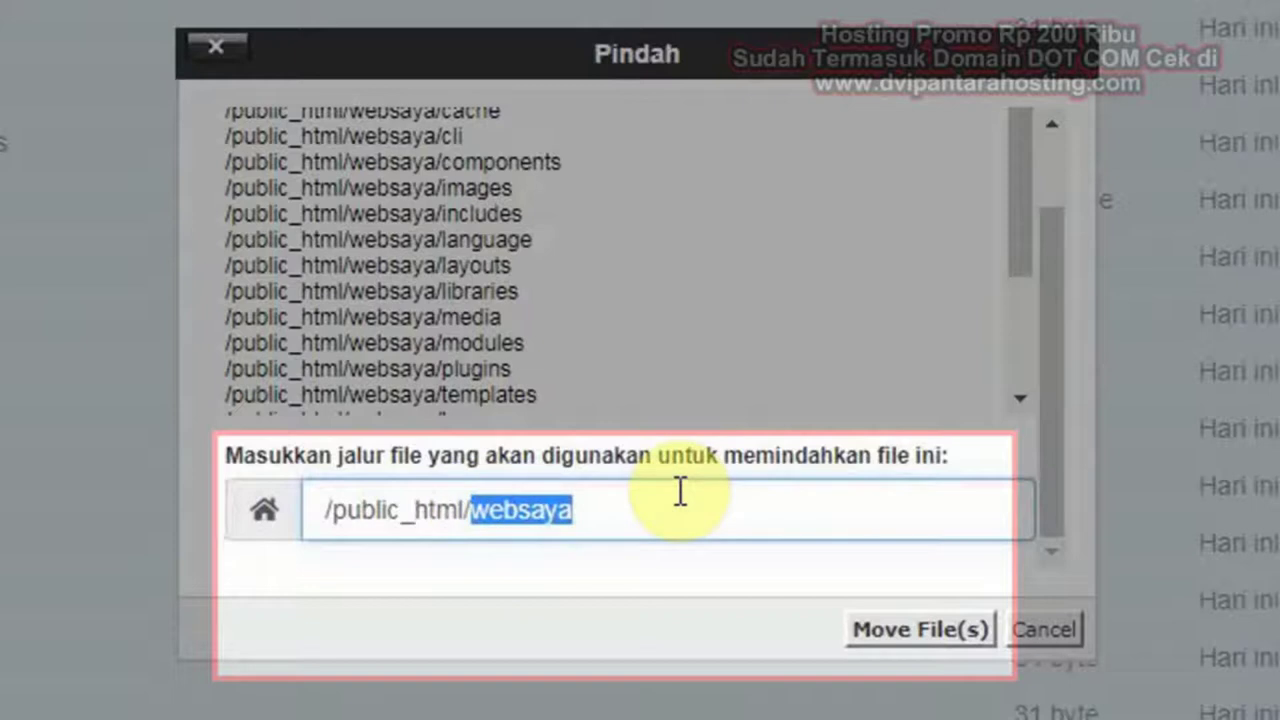
pyautogui.press('BackSpace')
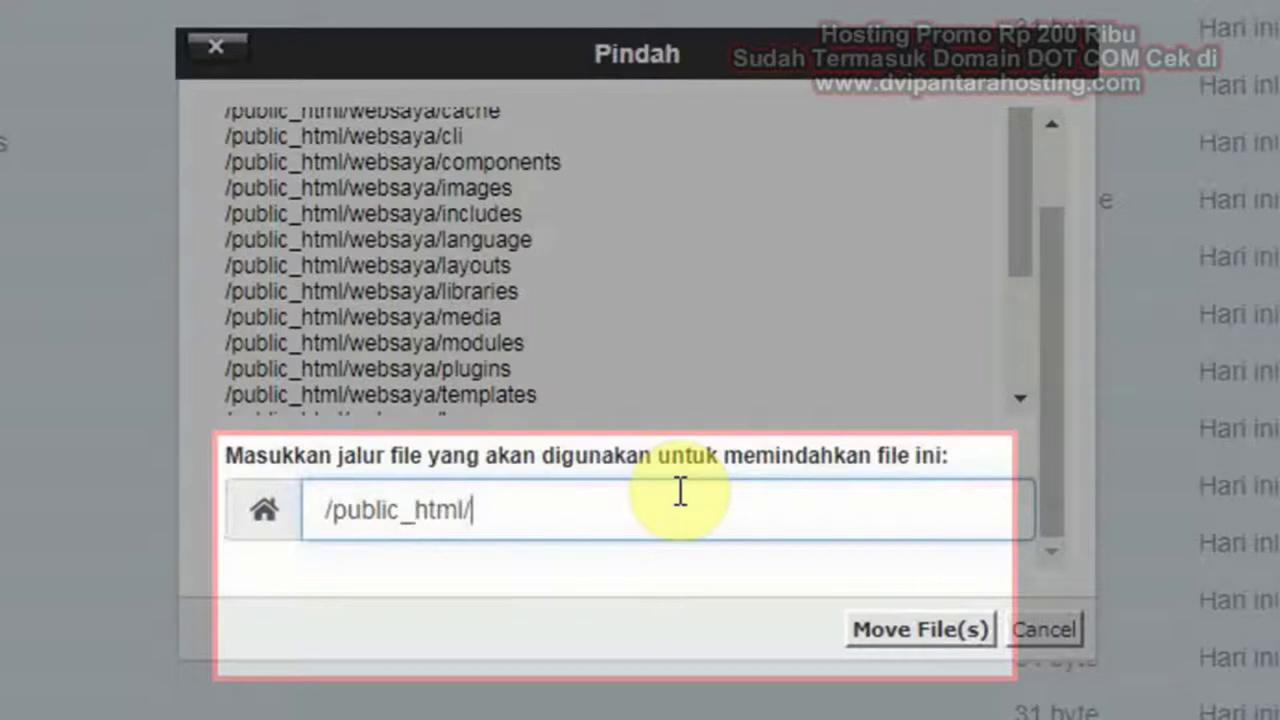
pyautogui.click(908, 642)
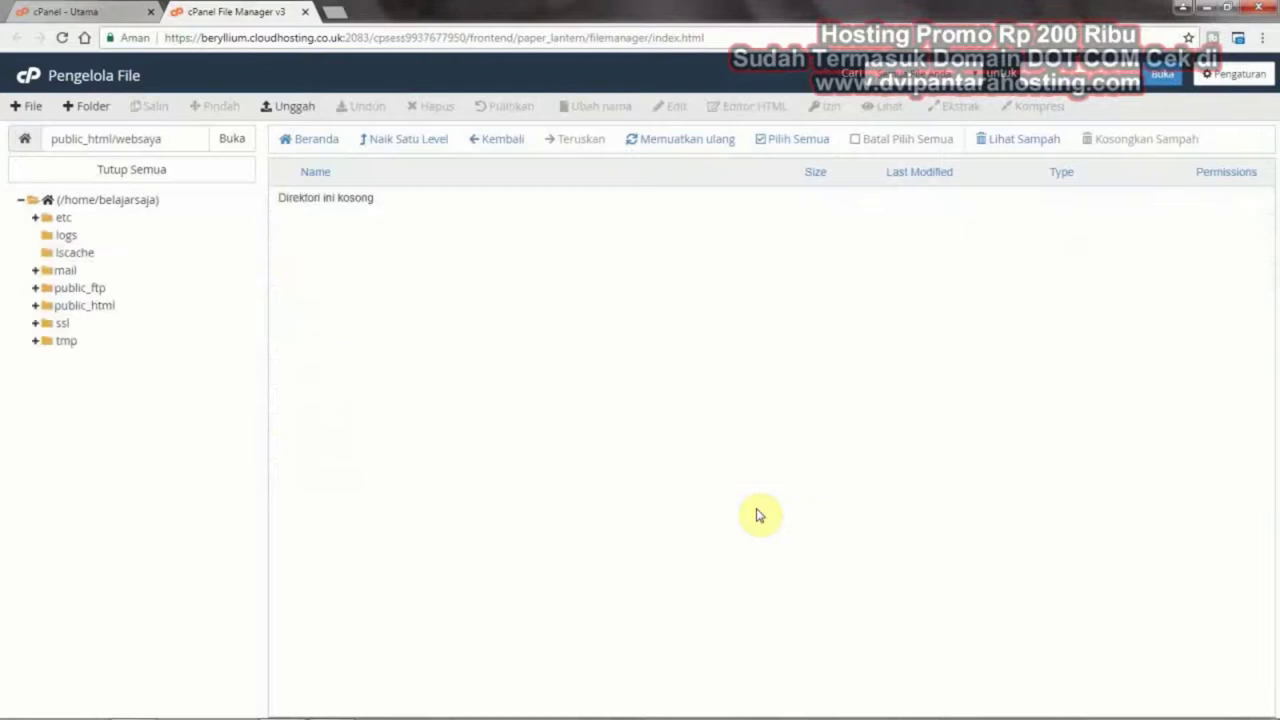
# Back in public_html, confirm websaya is empty, then delete the websaya folder
pyautogui.click(416, 140)
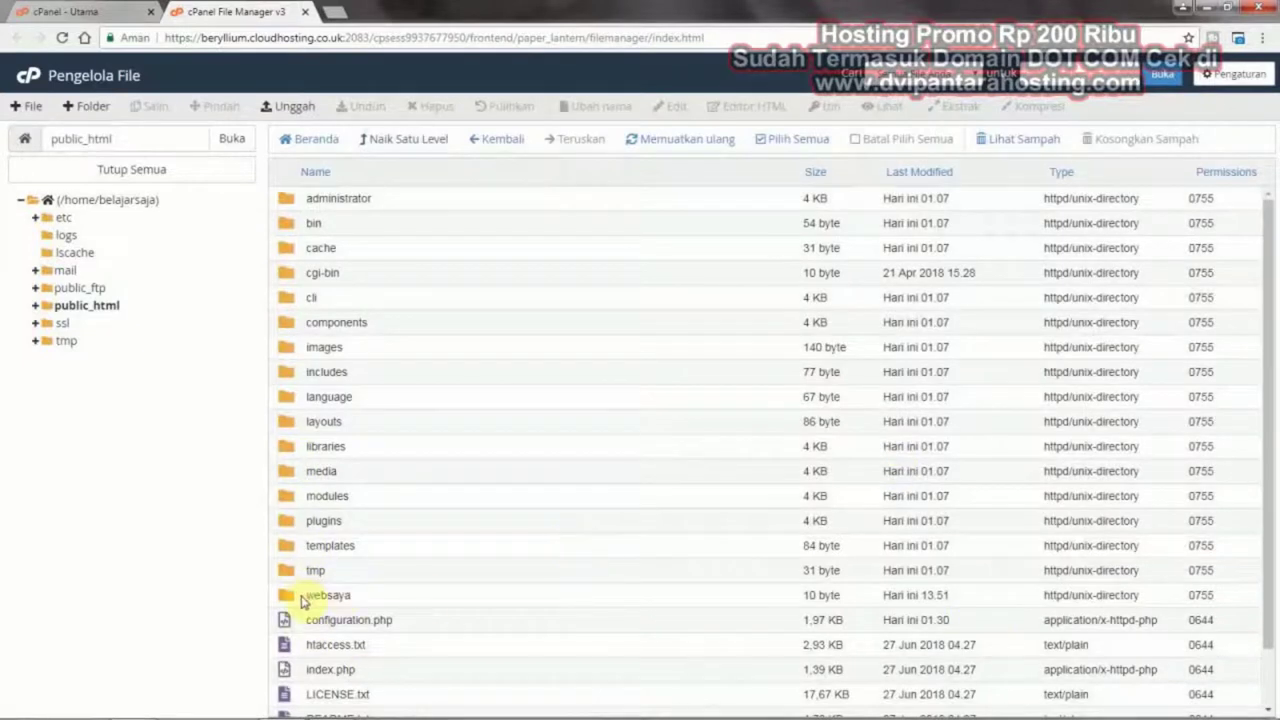
pyautogui.click(302, 597)
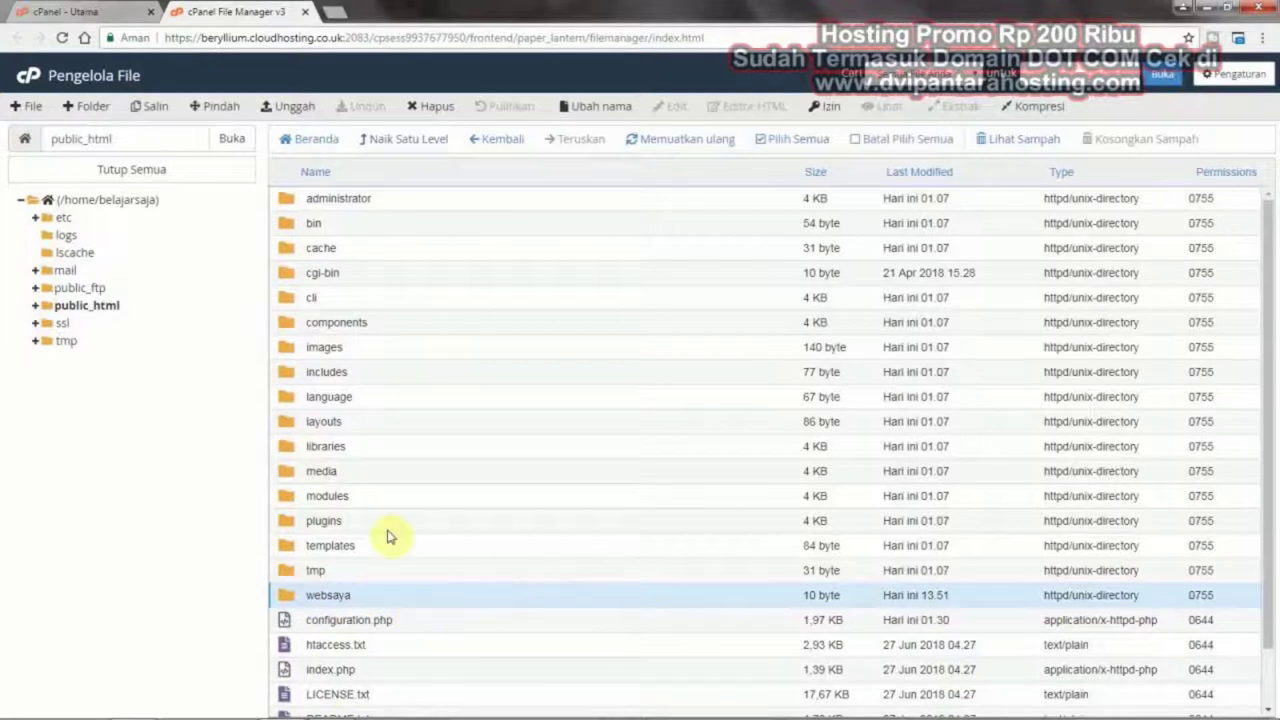
pyautogui.doubleClick(290, 601)
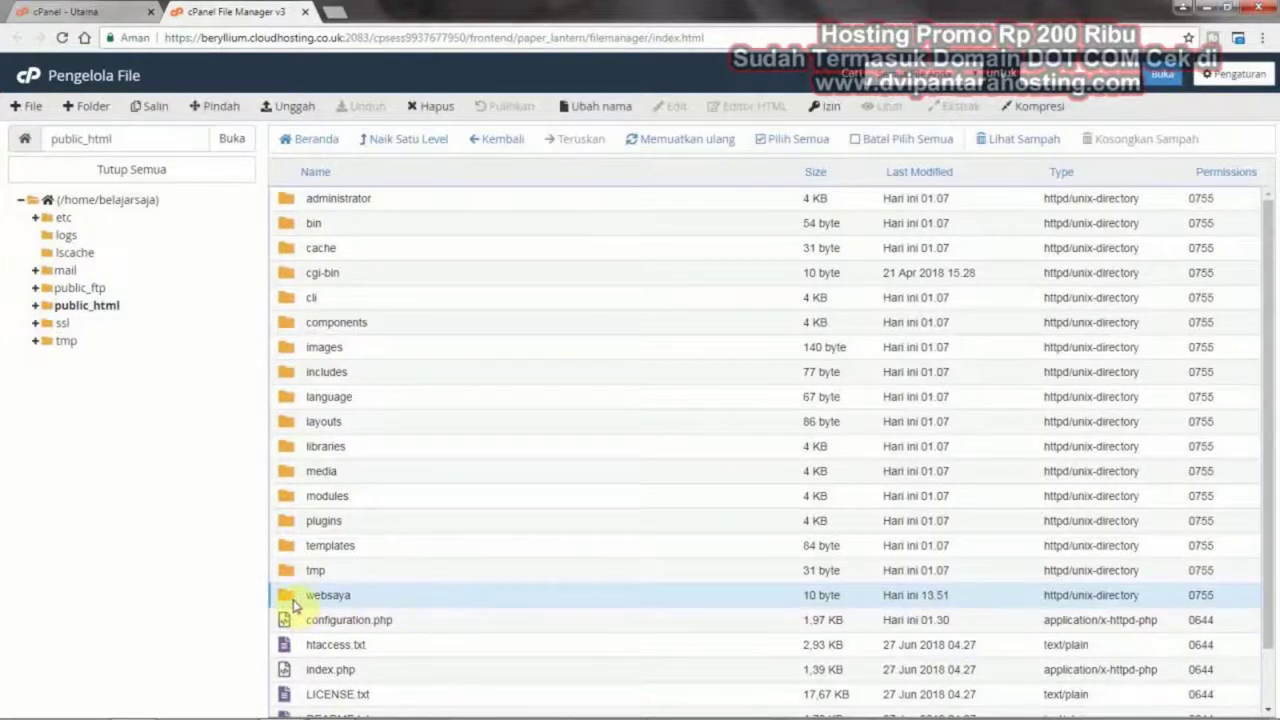
pyautogui.click(396, 146)
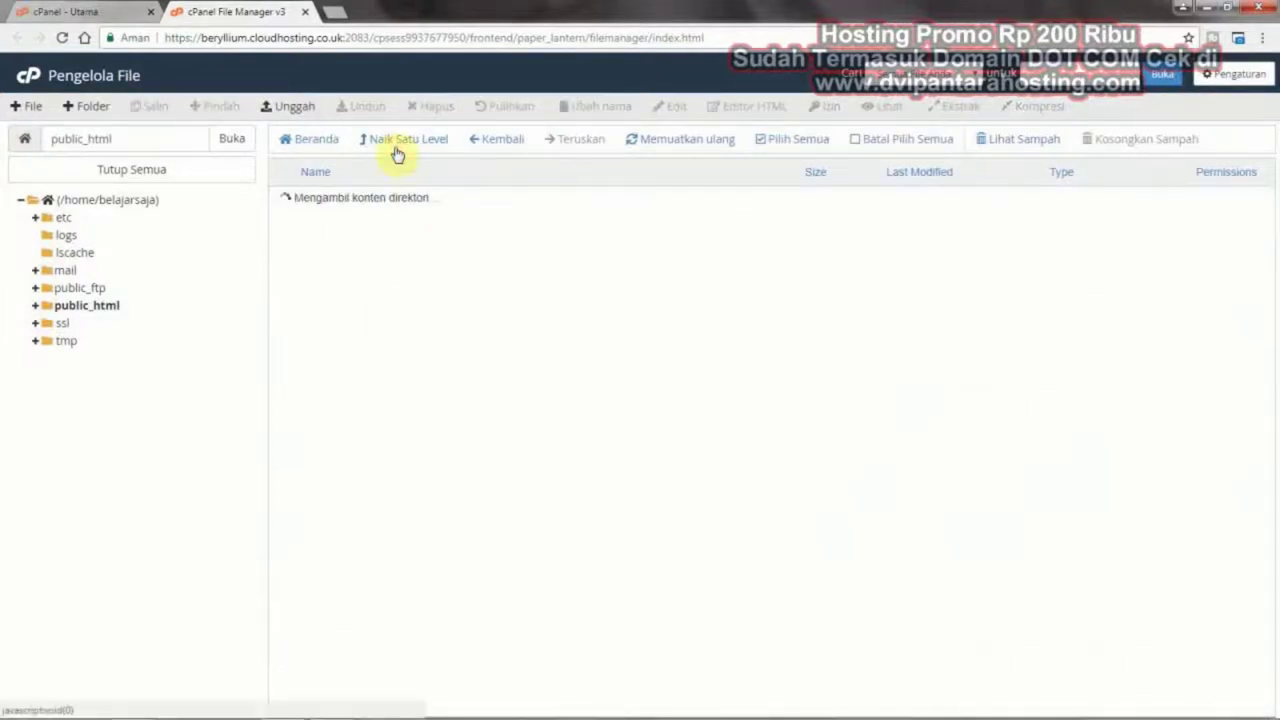
pyautogui.click(292, 601)
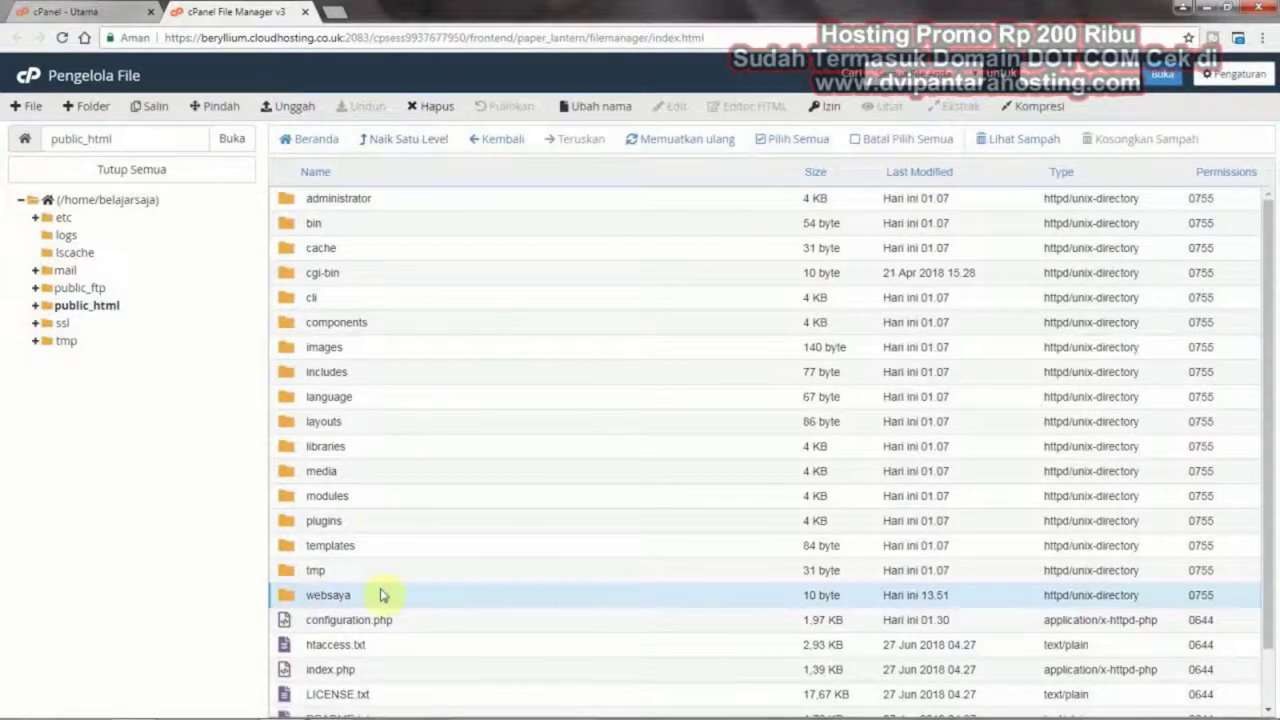
pyautogui.click(291, 597)
pyautogui.click(292, 597)
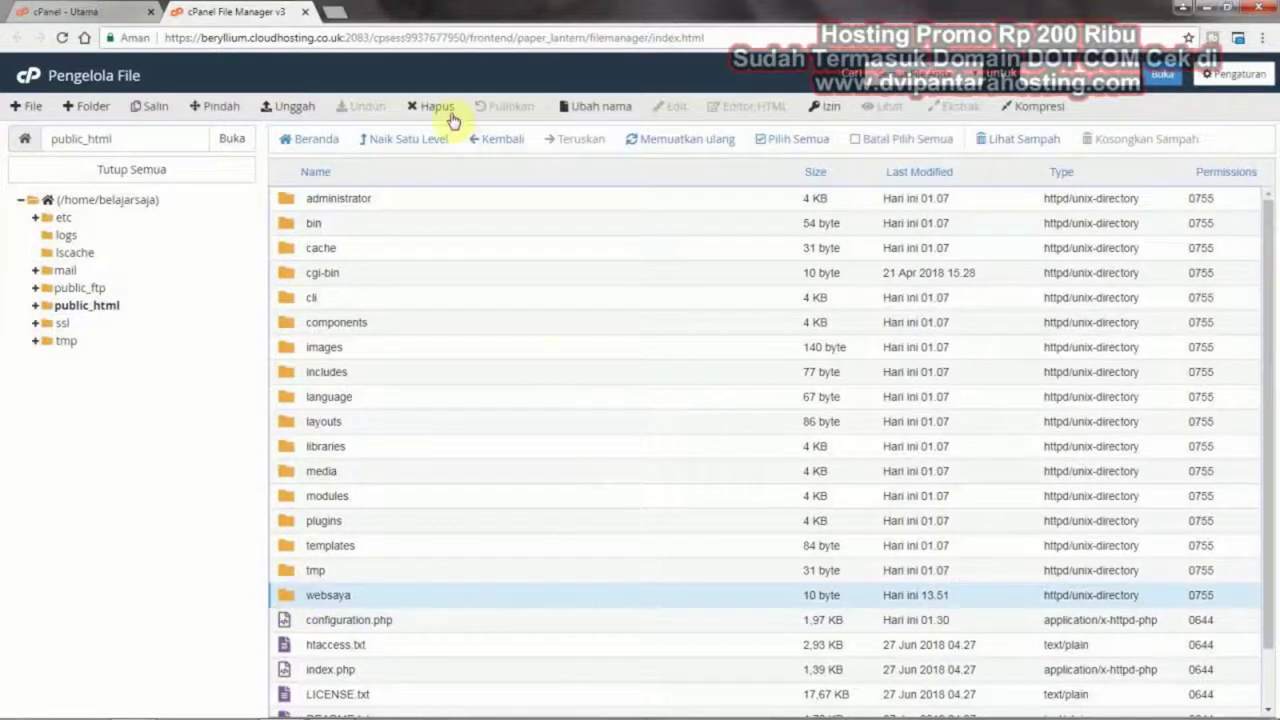
pyautogui.click(445, 108)
pyautogui.click(775, 437)
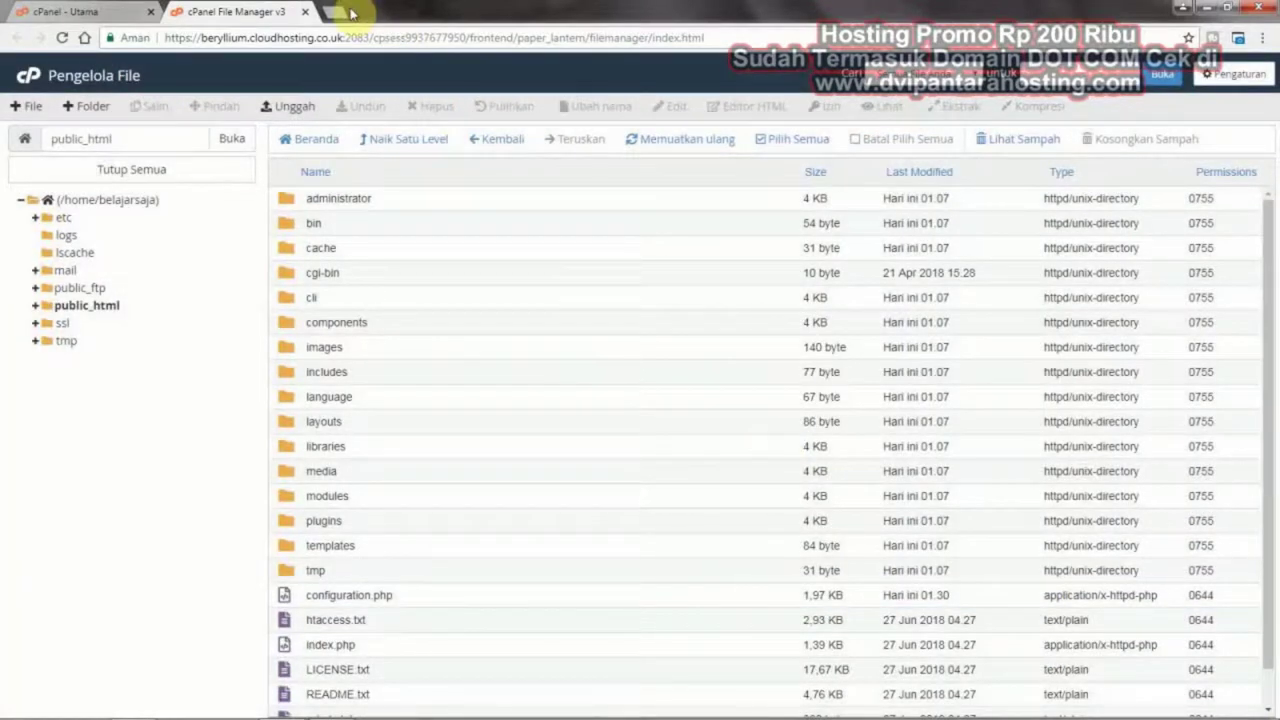
# In a new Chrome tab, load the website address from the address-bar suggestions
pyautogui.click(350, 12)
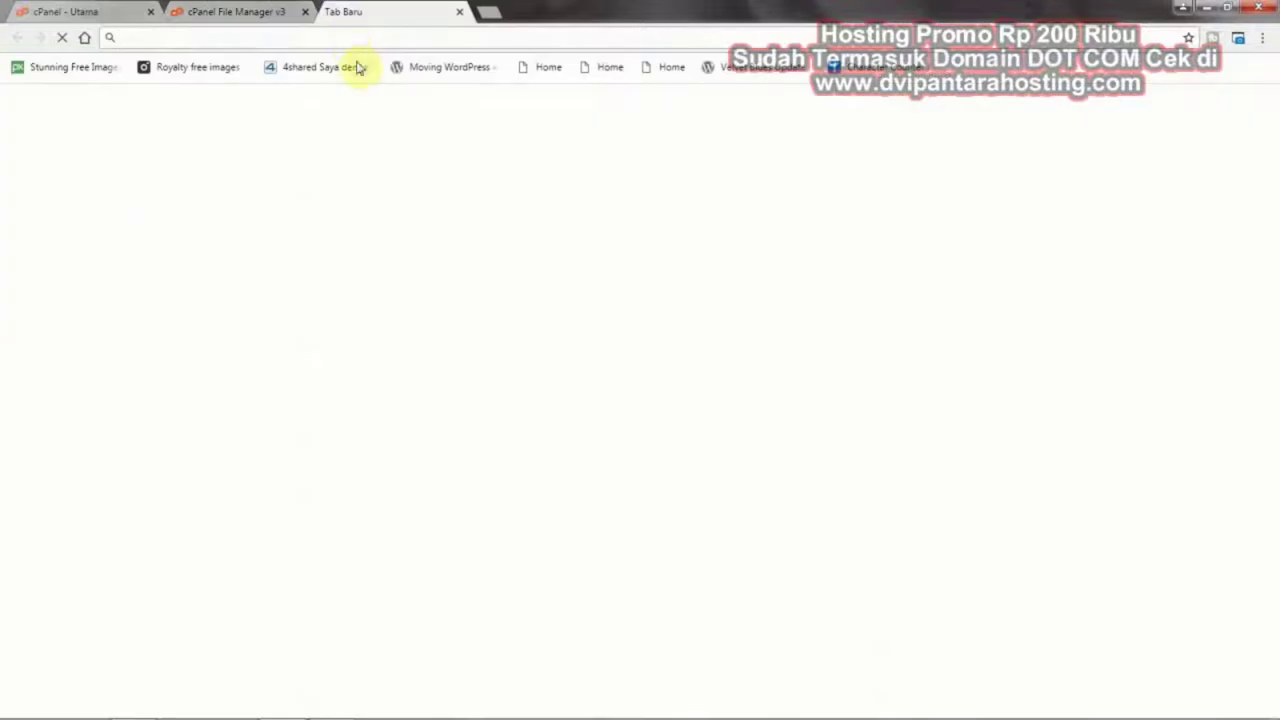
pyautogui.write('bel')
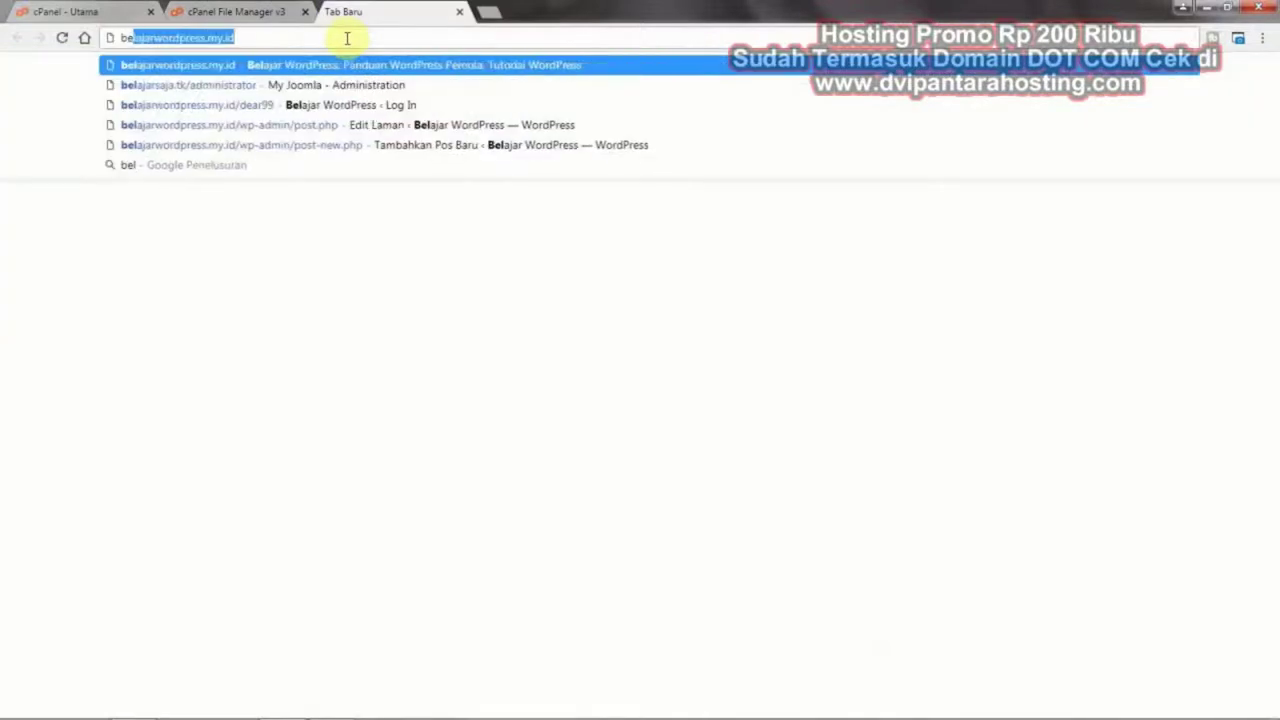
pyautogui.write('aj')
pyautogui.press('Down')
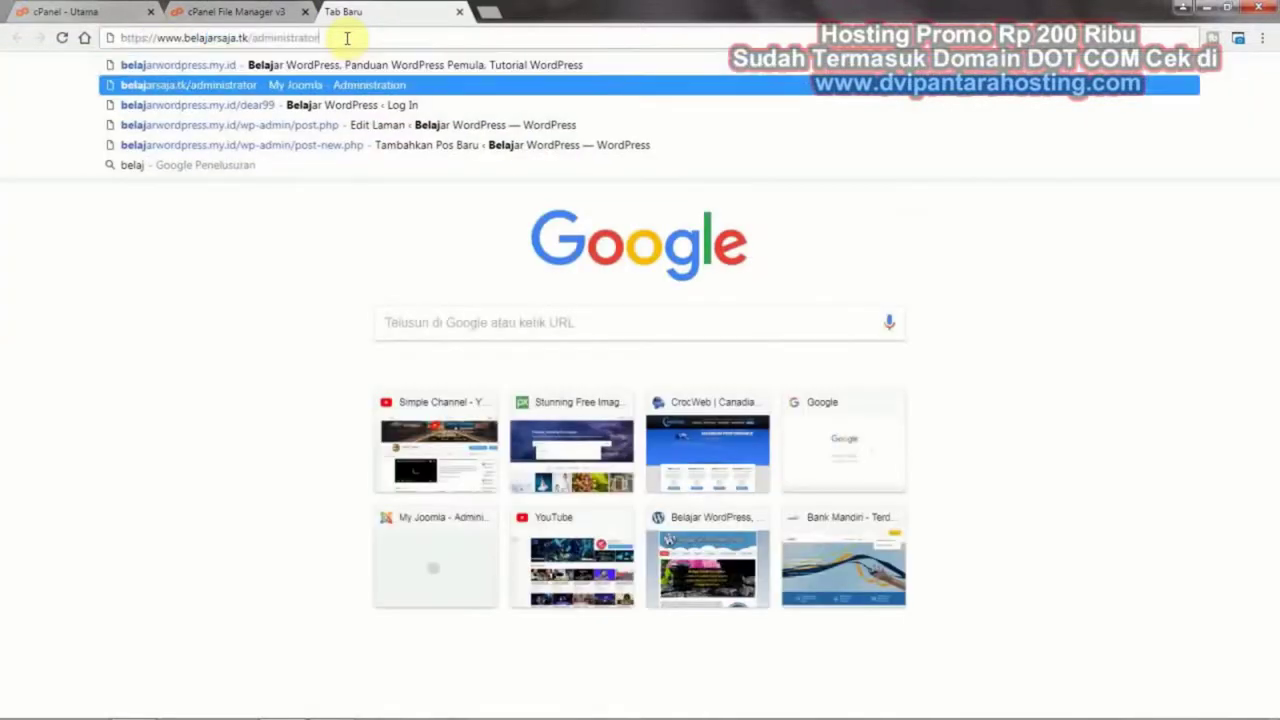
pyautogui.press('BackSpace')
pyautogui.press('BackSpace')
pyautogui.press('BackSpace')
pyautogui.press('BackSpace')
pyautogui.press('BackSpace')
pyautogui.press('BackSpace')
pyautogui.press('BackSpace')
pyautogui.press('BackSpace')
pyautogui.press('BackSpace')
pyautogui.press('BackSpace')
pyautogui.press('BackSpace')
pyautogui.press('BackSpace')
pyautogui.press('BackSpace')
pyautogui.press('BackSpace')
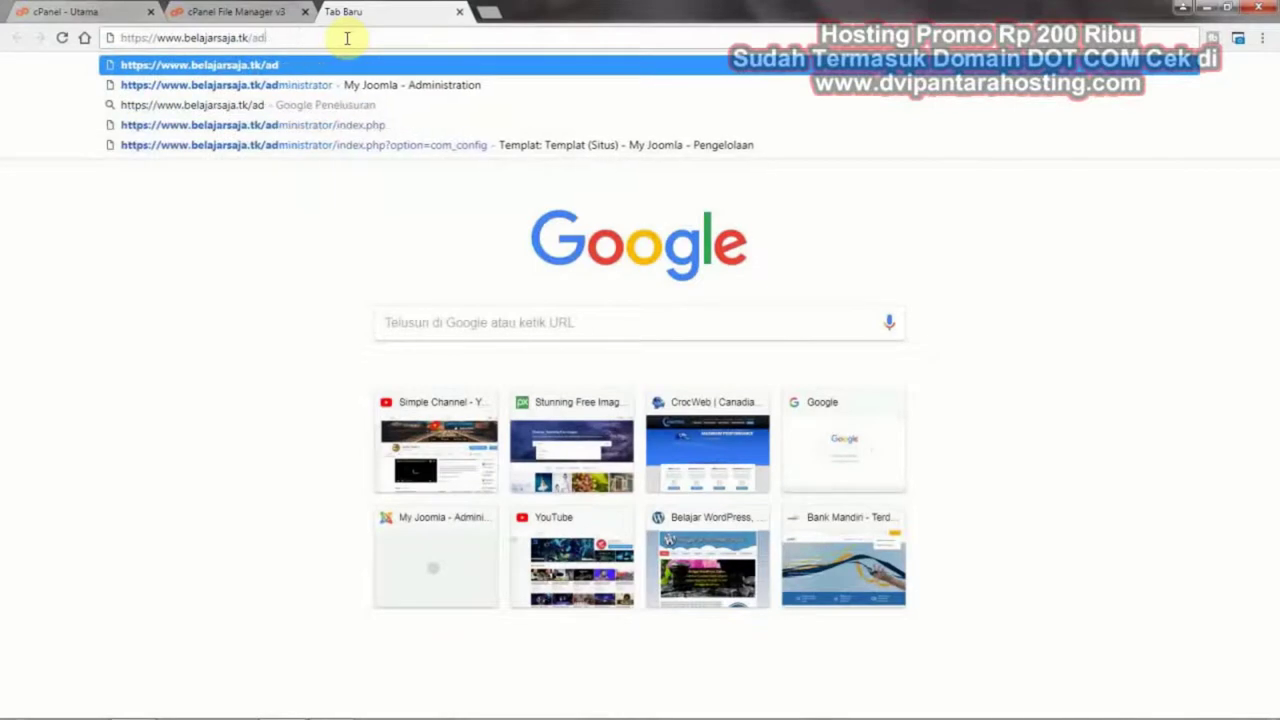
pyautogui.press('Return')
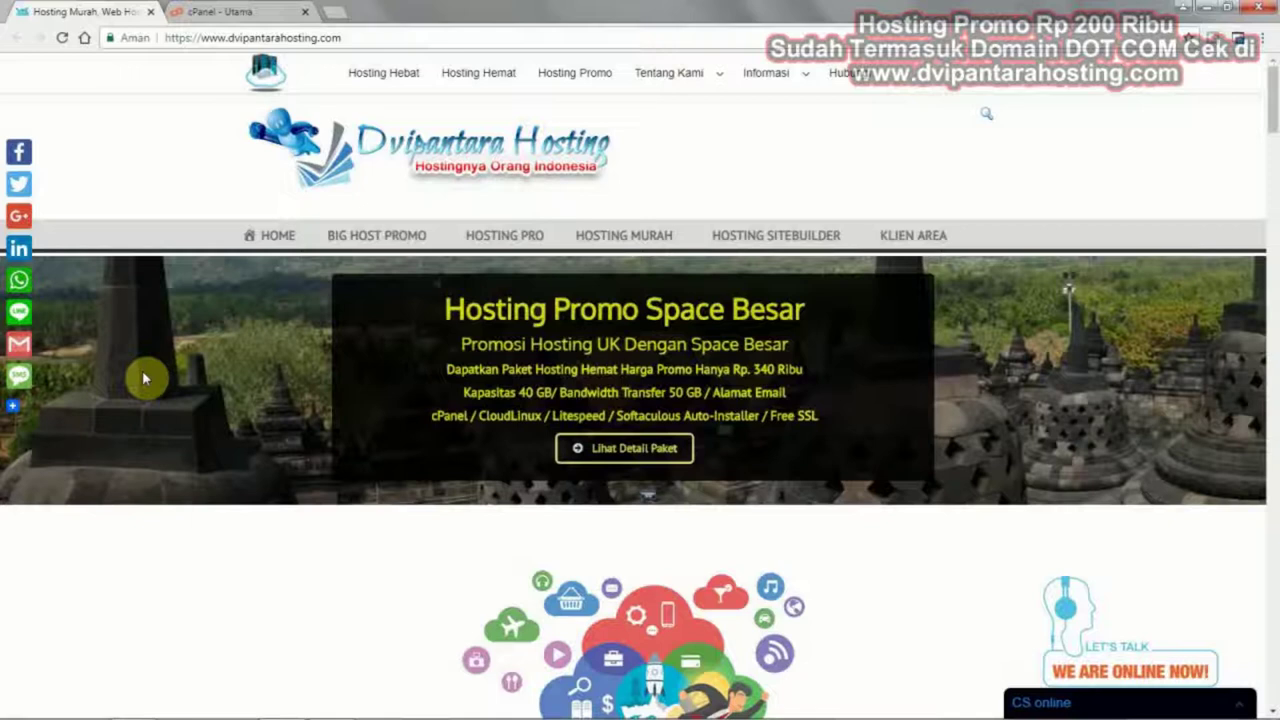
# Load localhost/phpmyadmin in the browser
pyautogui.click(304, 40)
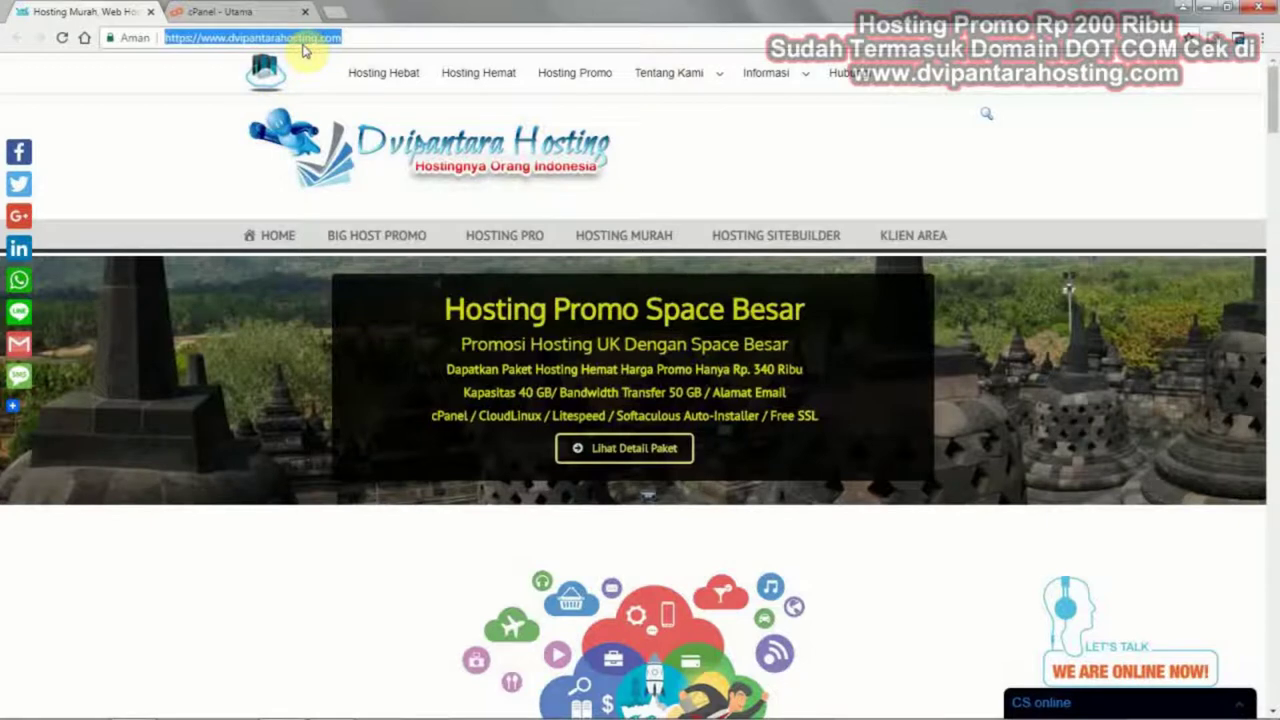
pyautogui.write('local')
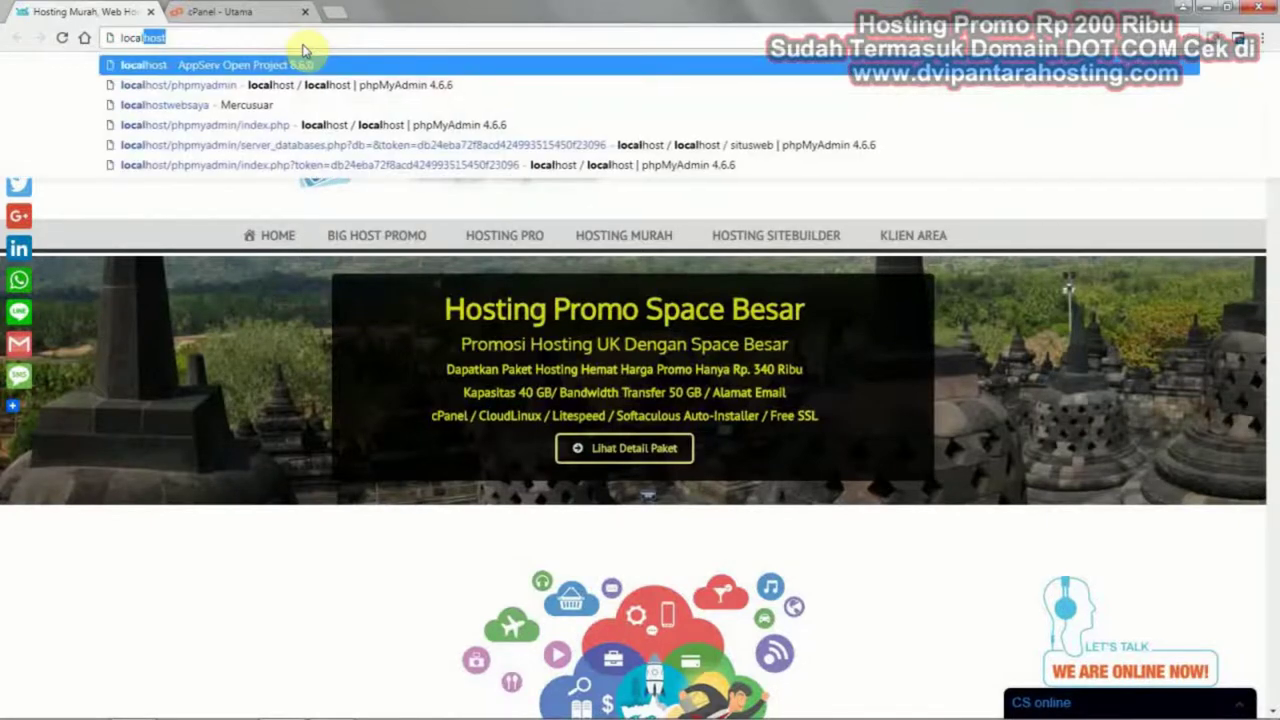
pyautogui.press('Down')
pyautogui.press('Return')
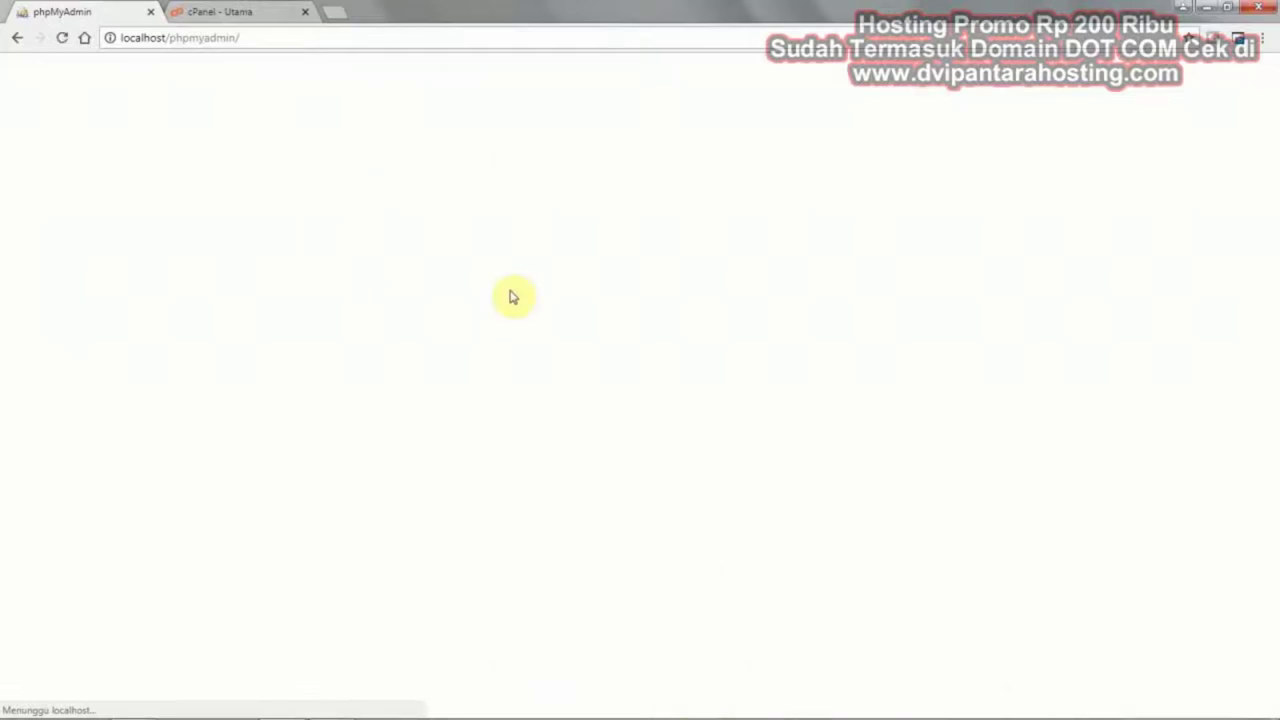
# Log in to phpMyAdmin as root with the account password
pyautogui.write('ad')
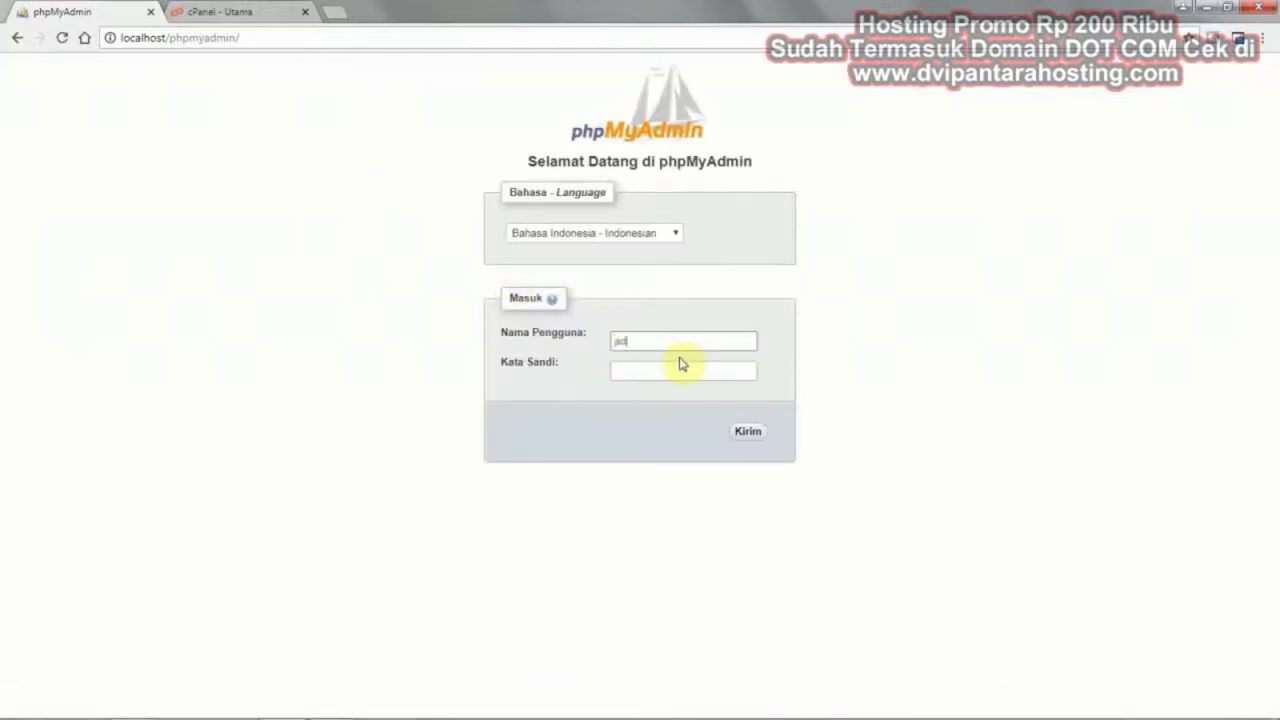
pyautogui.write('mi')
pyautogui.press('BackSpace')
pyautogui.press('BackSpace')
pyautogui.press('BackSpace')
pyautogui.press('BackSpace')
pyautogui.write('root')
pyautogui.press('Tab')
pyautogui.write('root********')
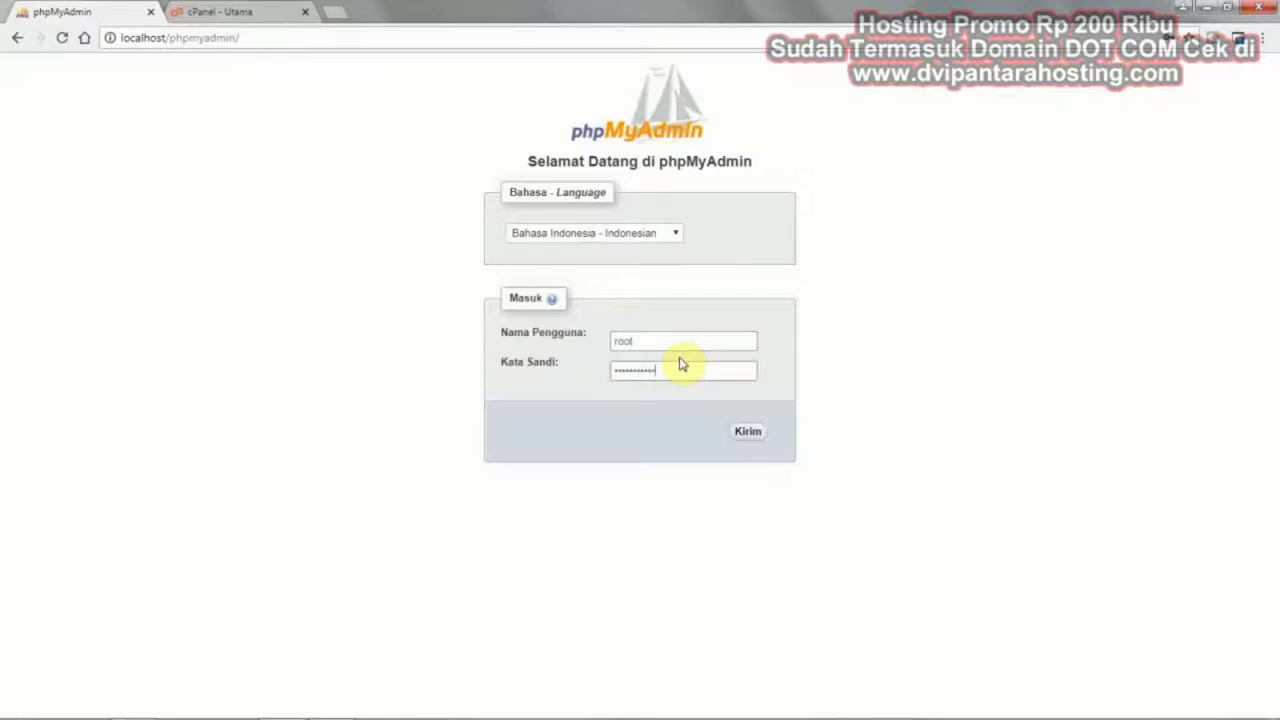
pyautogui.write('***')
pyautogui.click(749, 438)
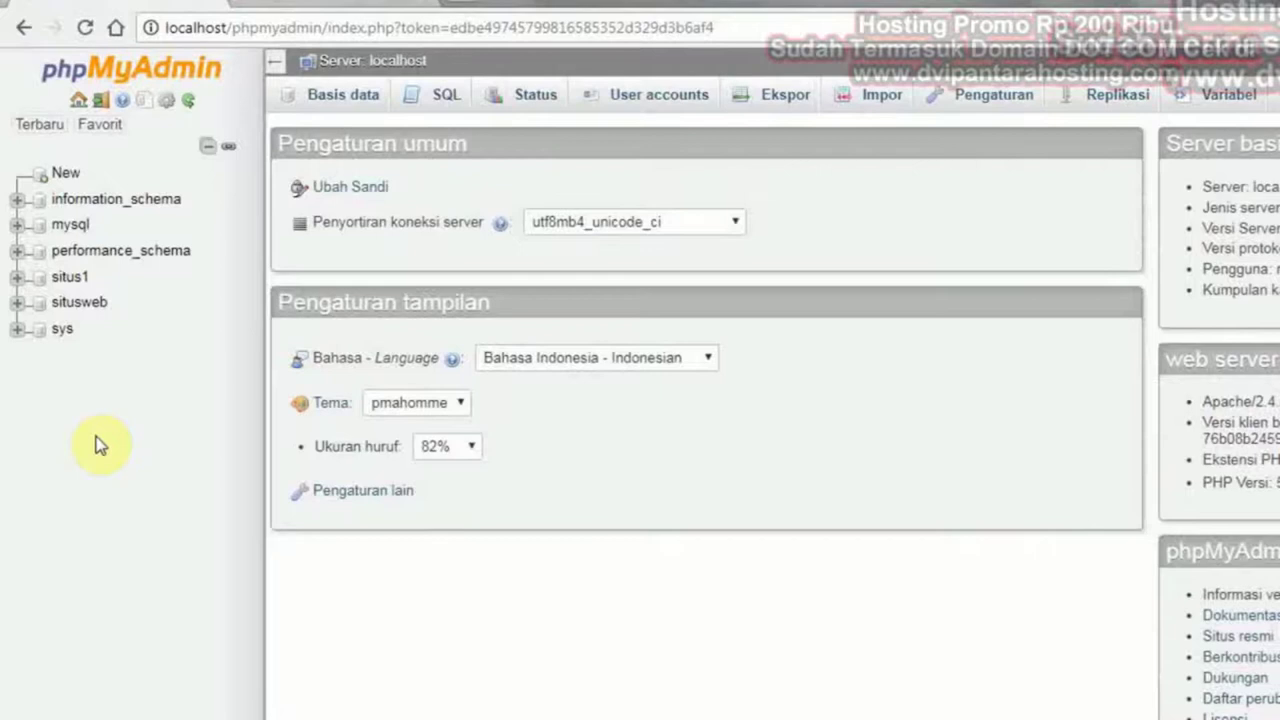
# Export the situsweb database with the Quick method in SQL format
pyautogui.click(95, 310)
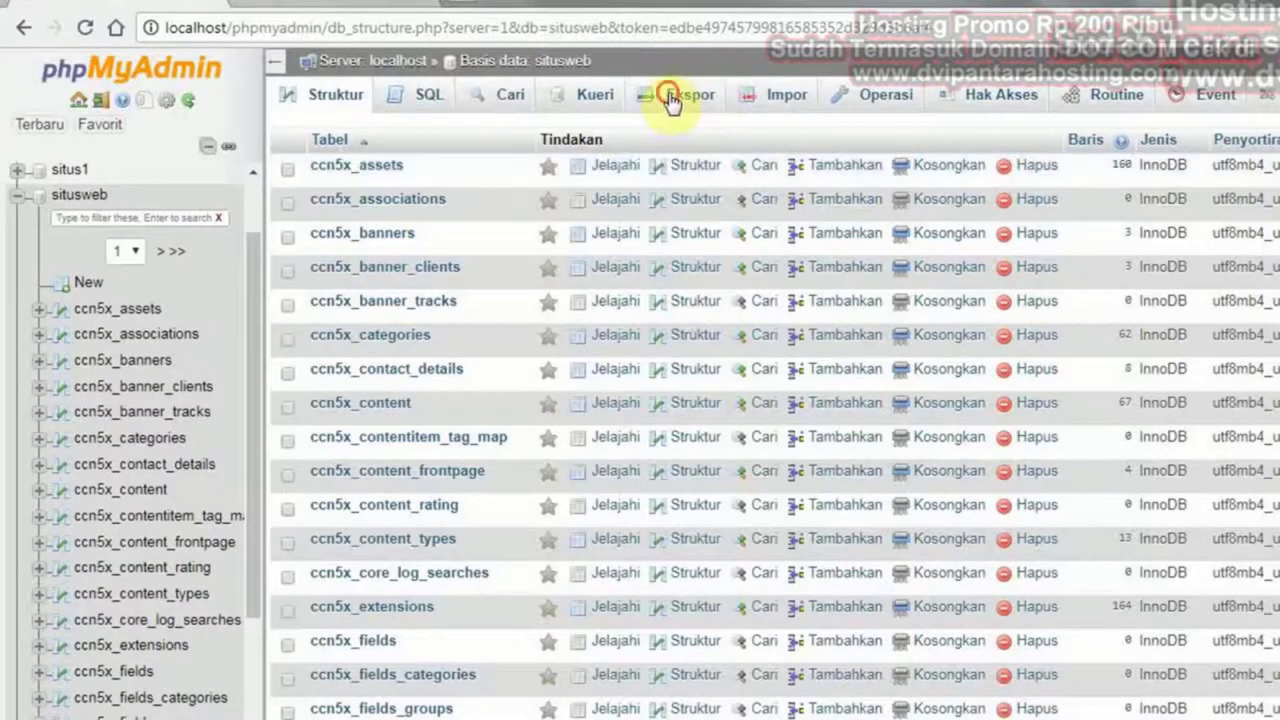
pyautogui.click(671, 100)
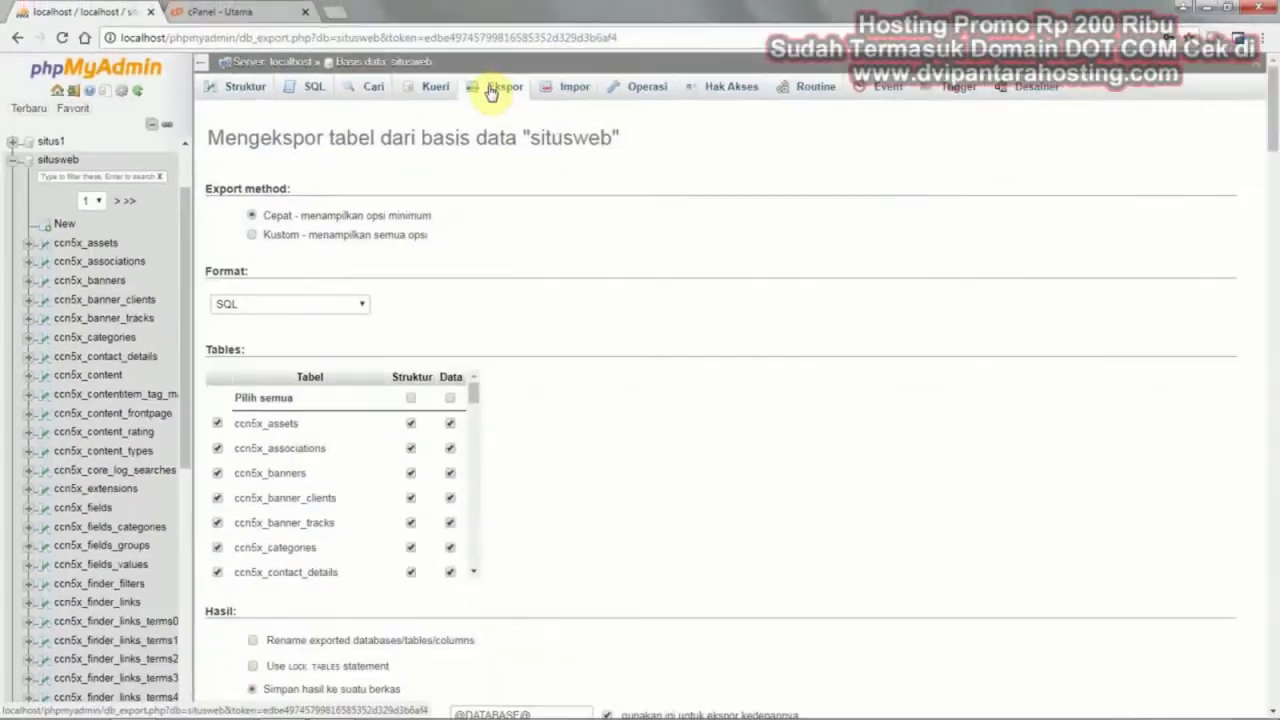
pyautogui.click(296, 308)
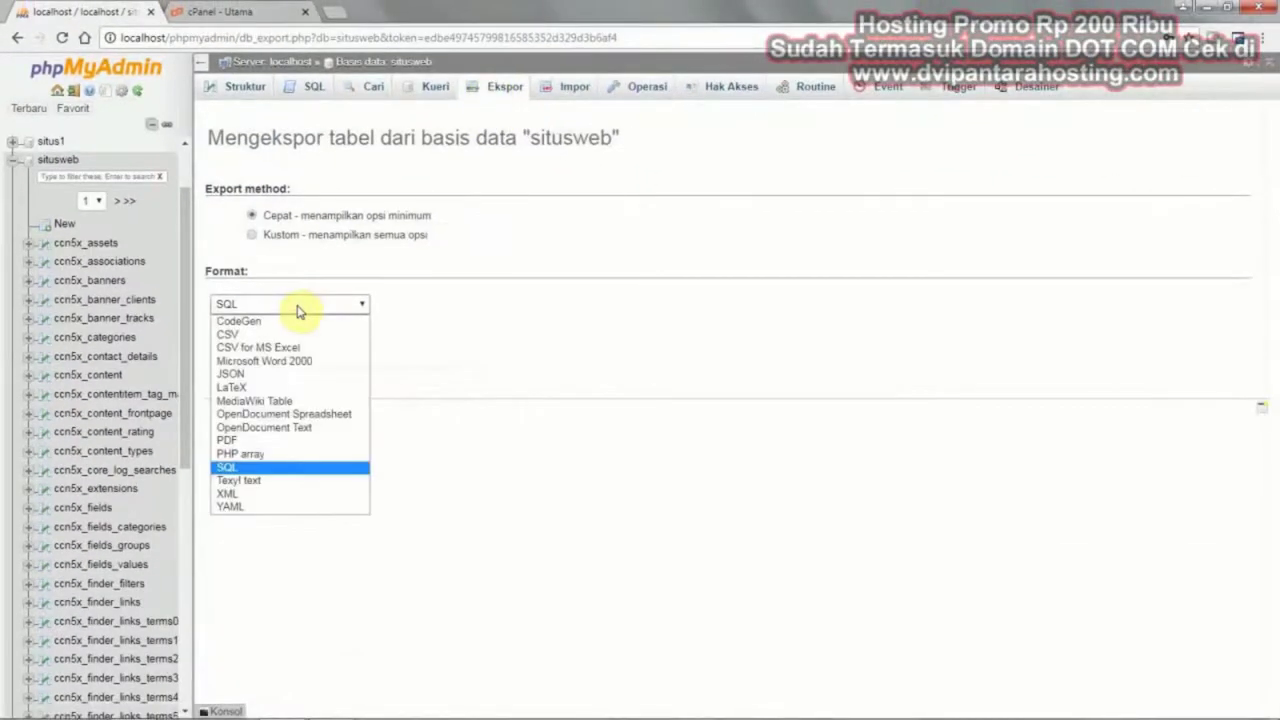
pyautogui.click(455, 338)
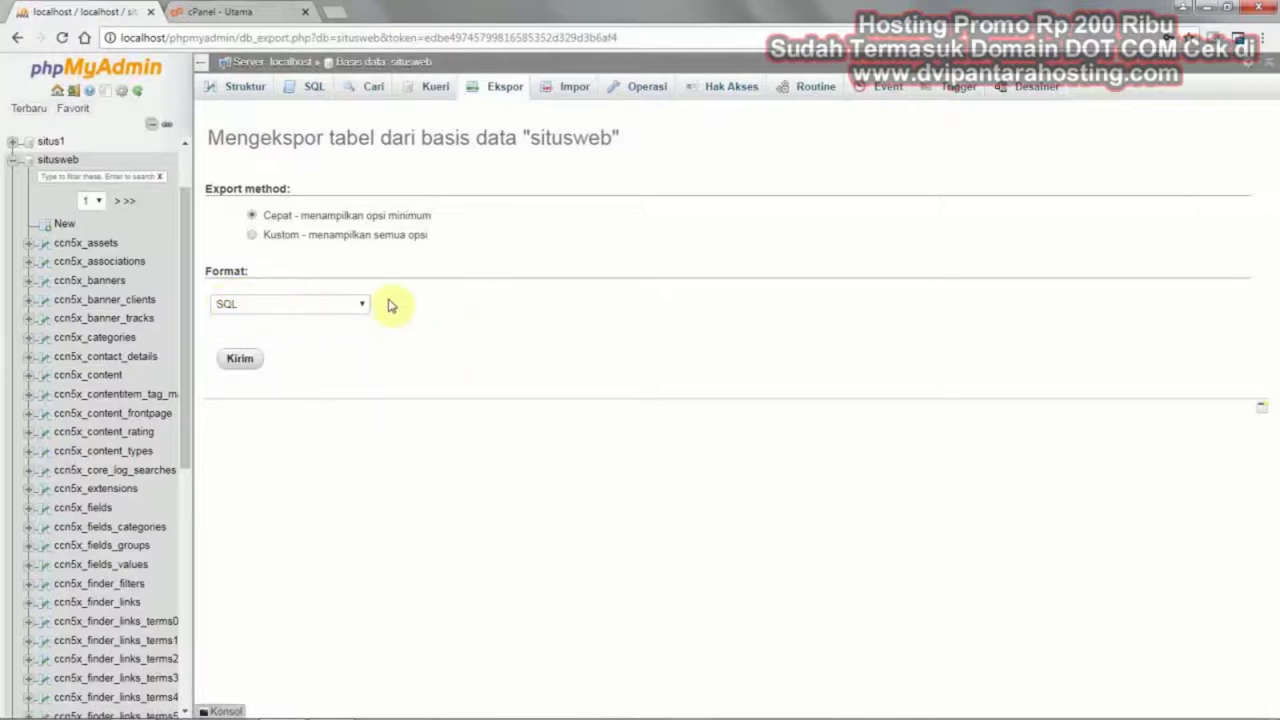
pyautogui.click(251, 361)
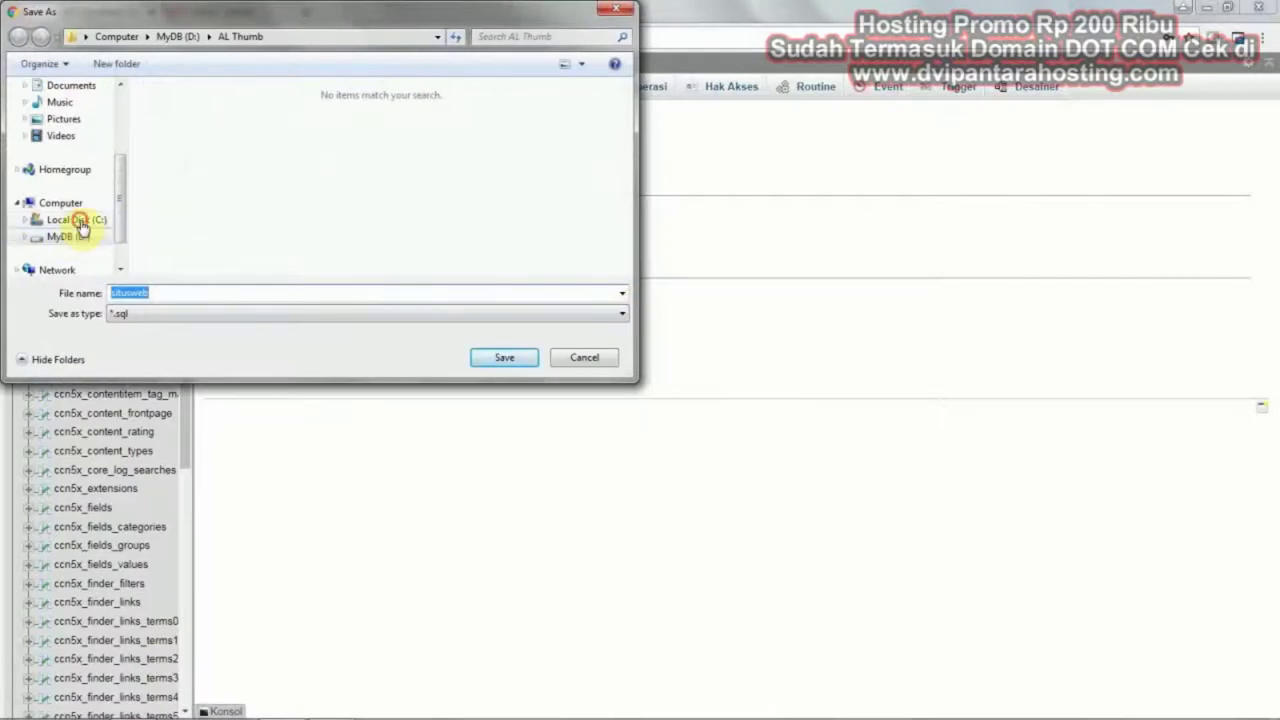
# Create a DB SAYA folder in C:\FILE JOOMLA and save situsweb.sql into it
pyautogui.click(80, 222)
pyautogui.click(172, 178)
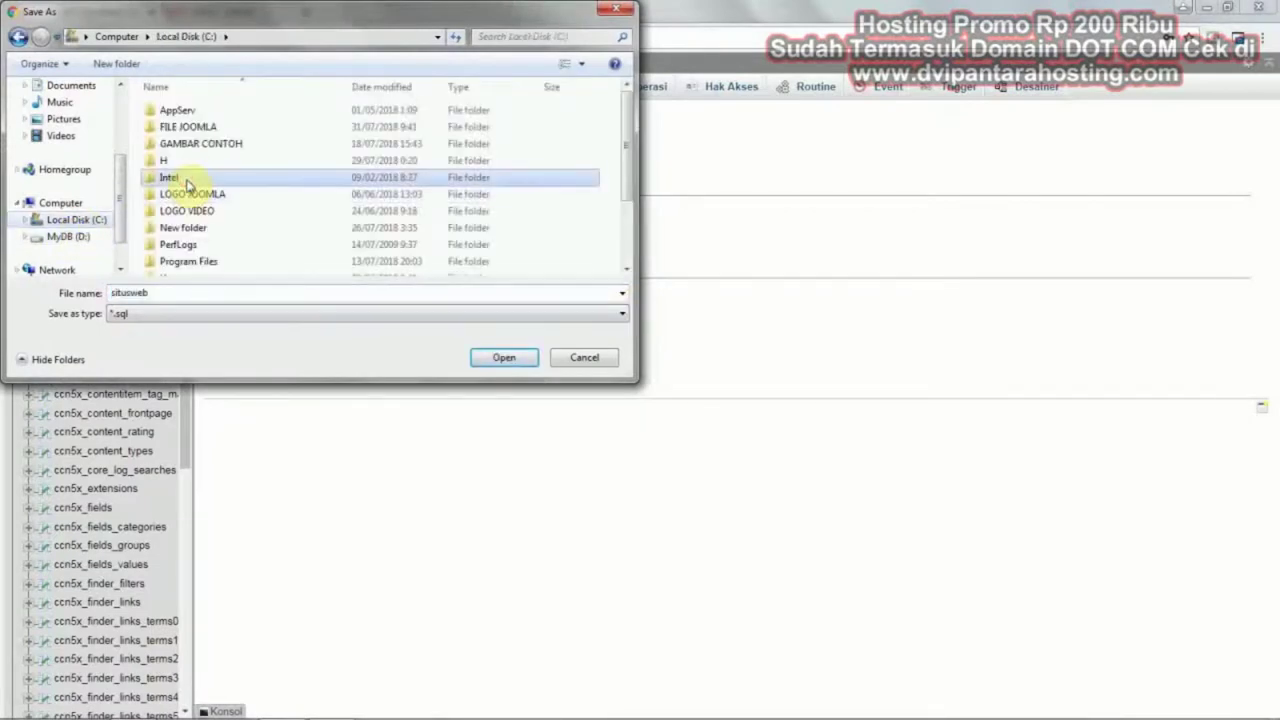
pyautogui.doubleClick(194, 127)
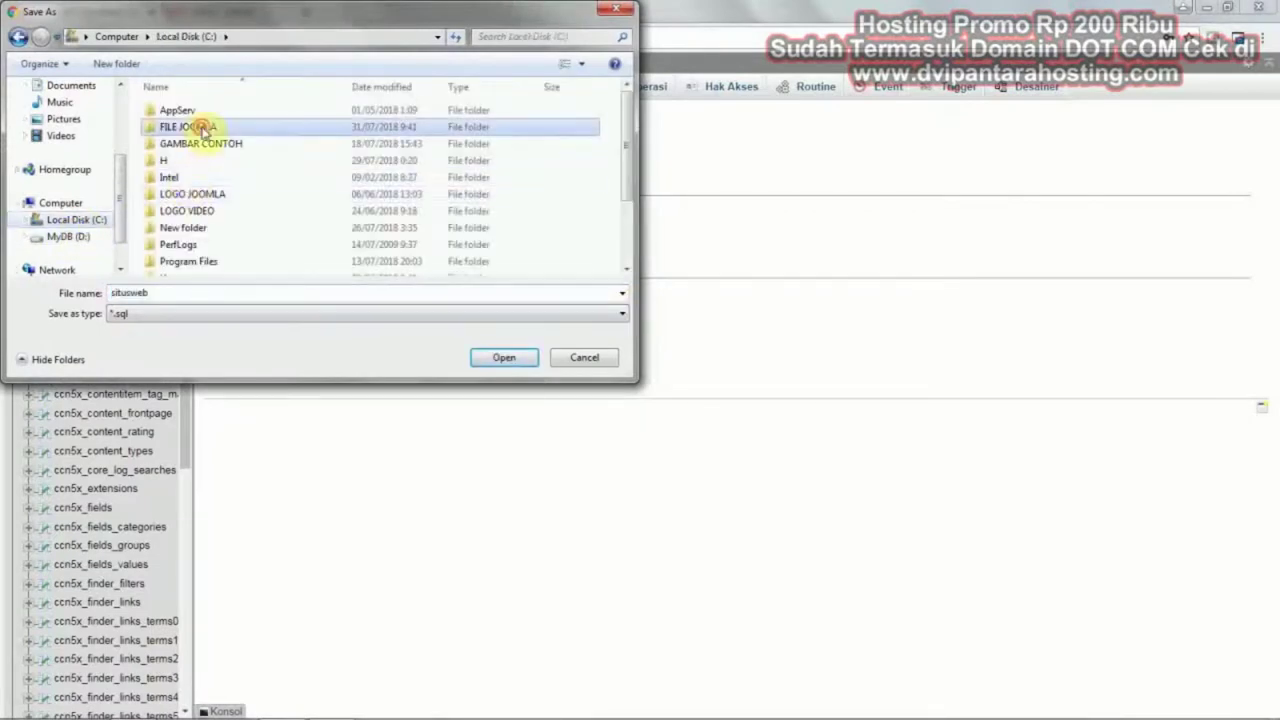
pyautogui.click(116, 64)
pyautogui.write('D')
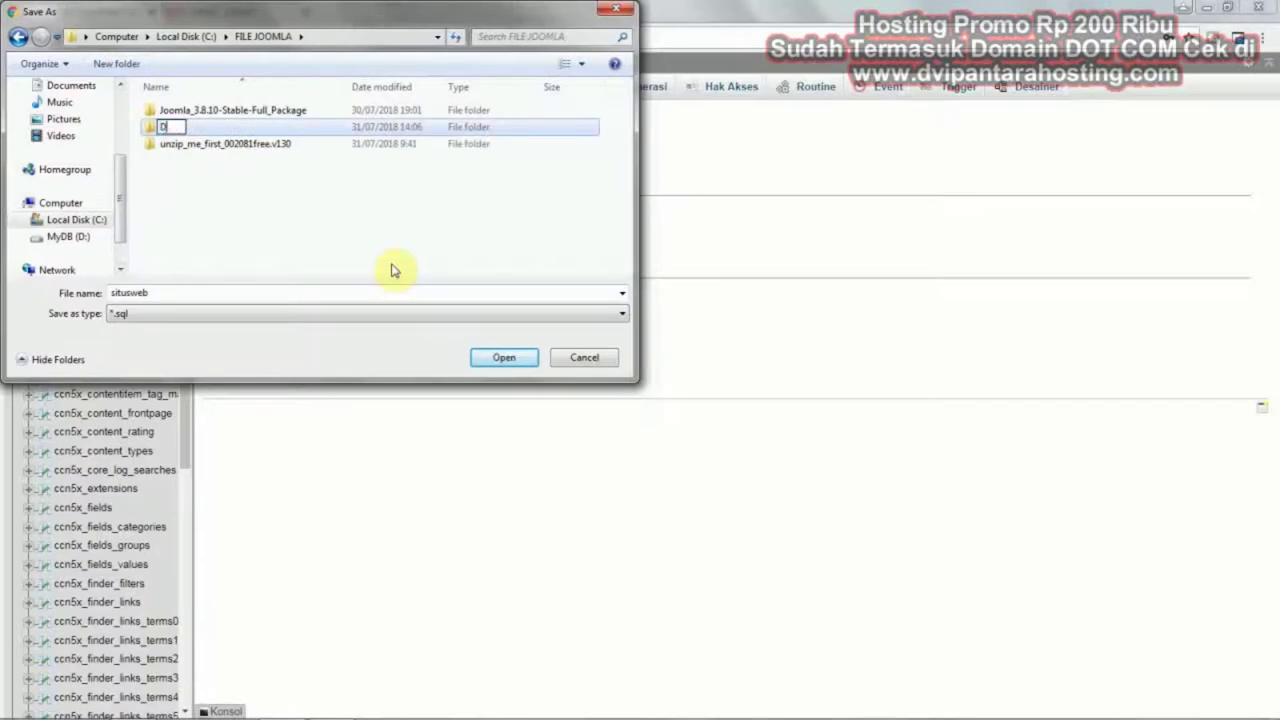
pyautogui.write('B SAYA')
pyautogui.press('Return')
pyautogui.doubleClick(215, 111)
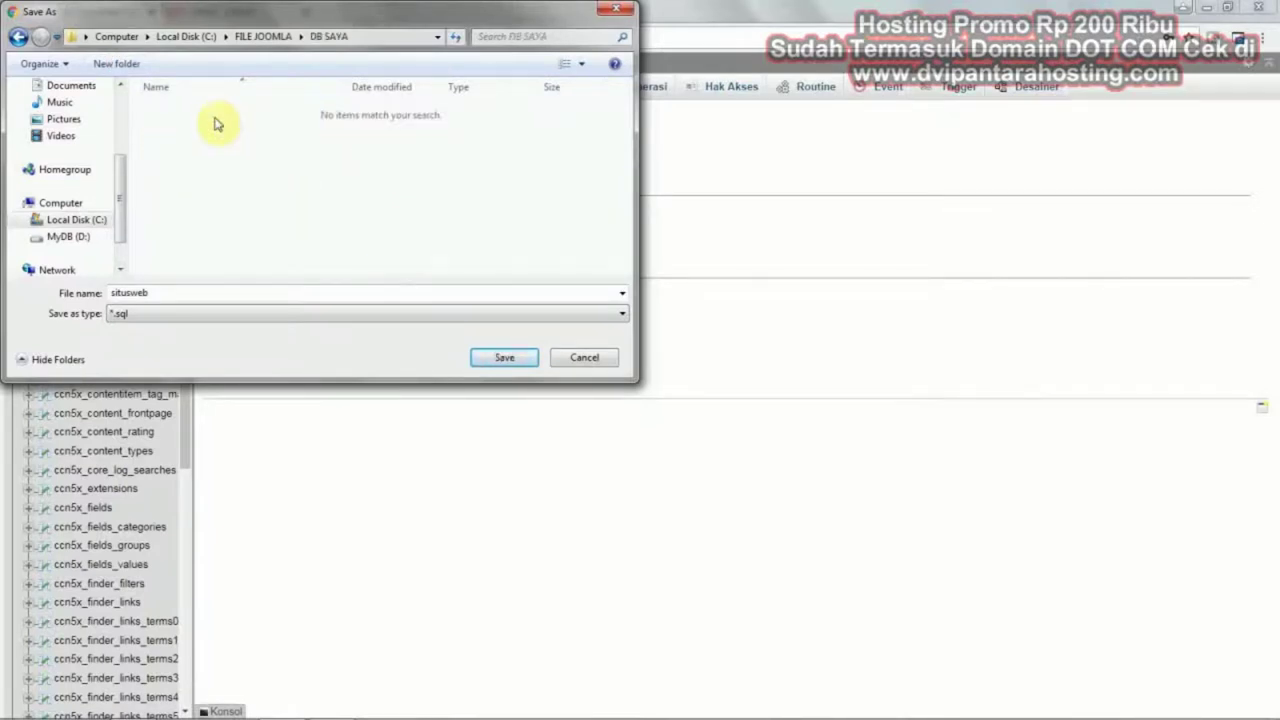
pyautogui.click(500, 362)
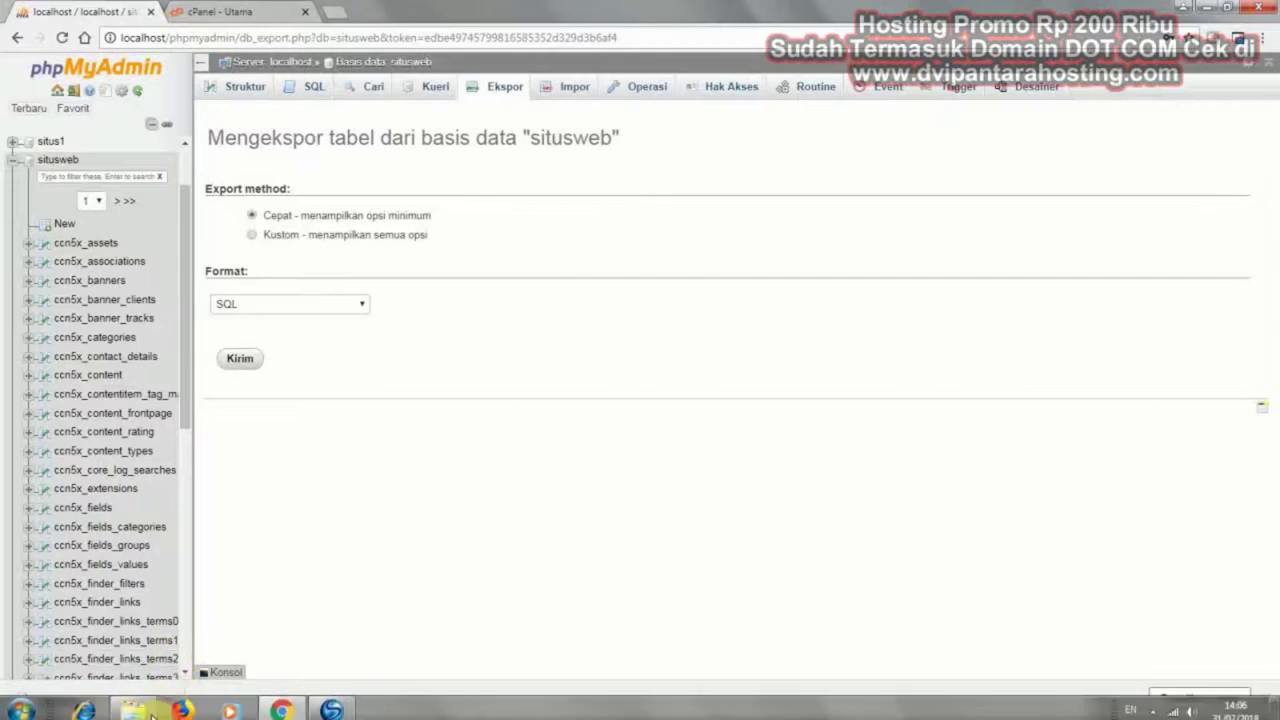
pyautogui.click(150, 712)
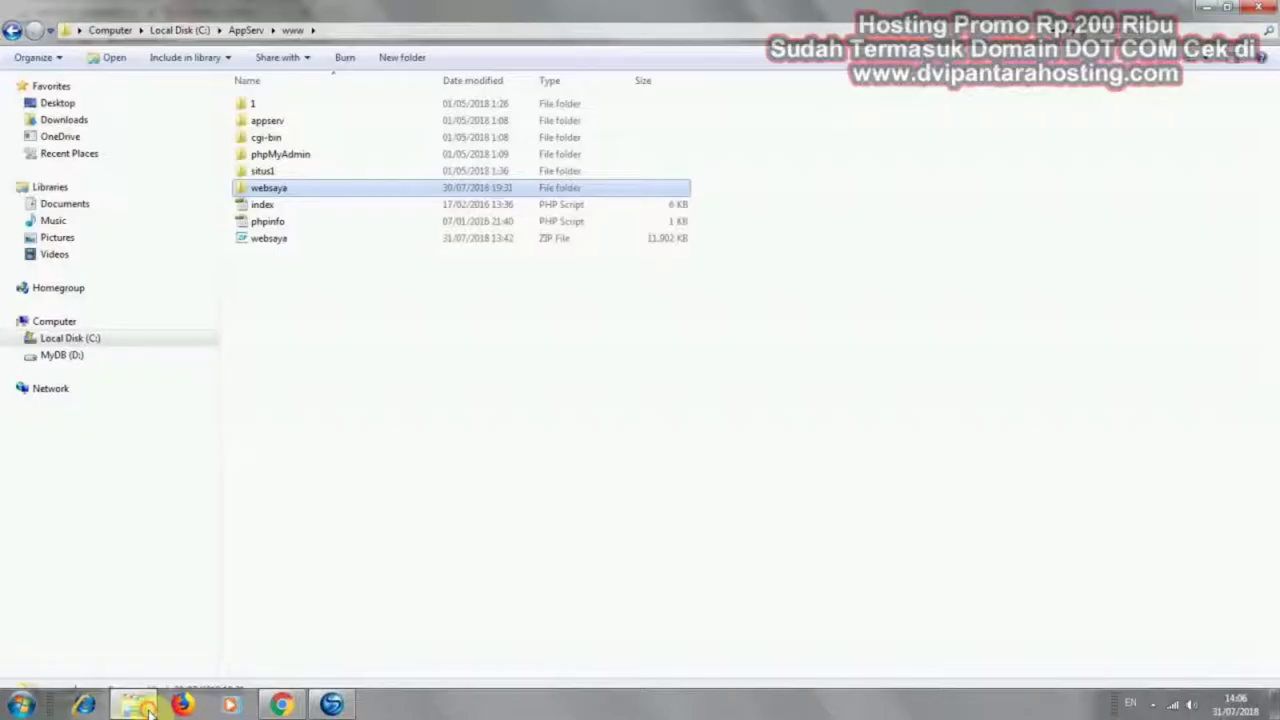
pyautogui.click(105, 340)
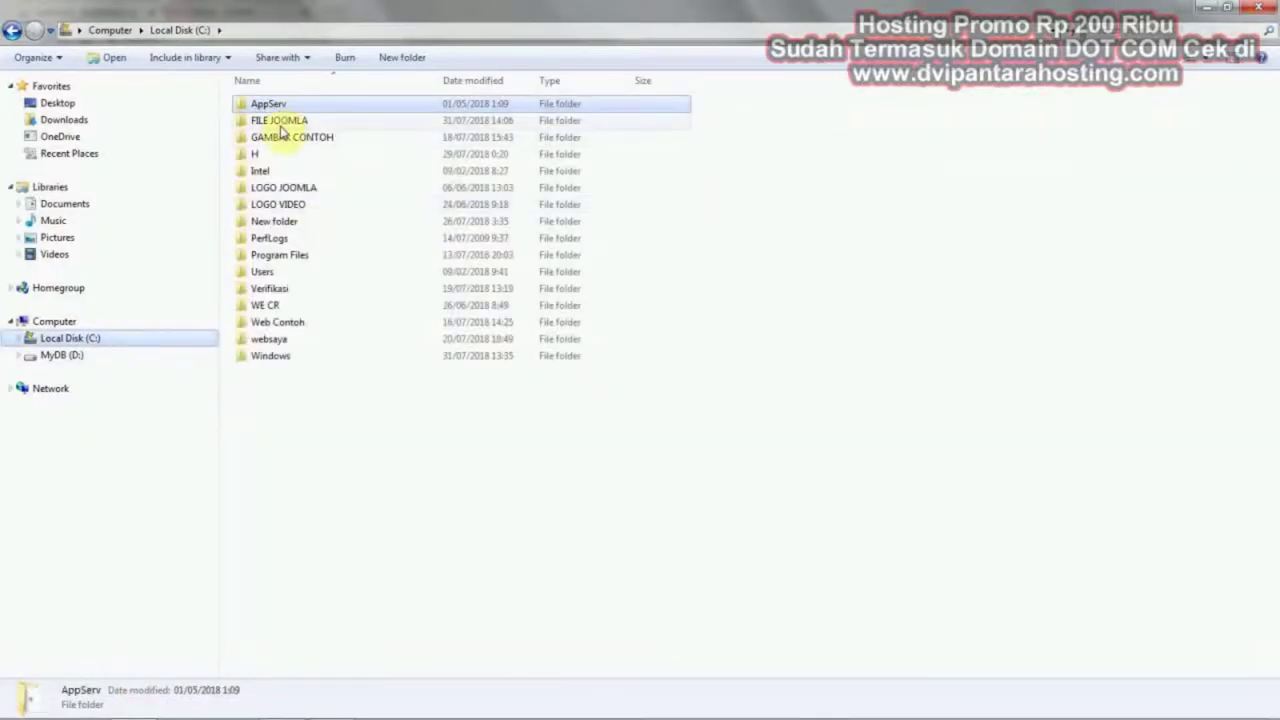
pyautogui.doubleClick(281, 122)
pyautogui.doubleClick(279, 108)
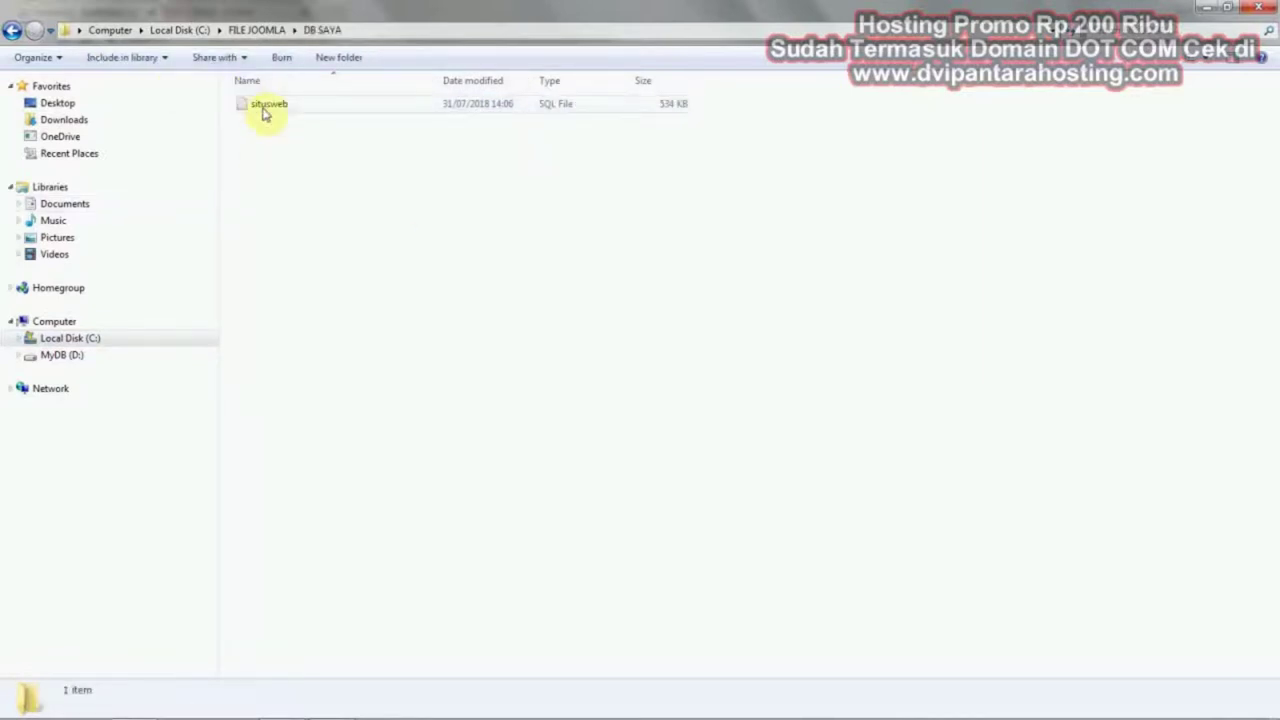
pyautogui.click(281, 704)
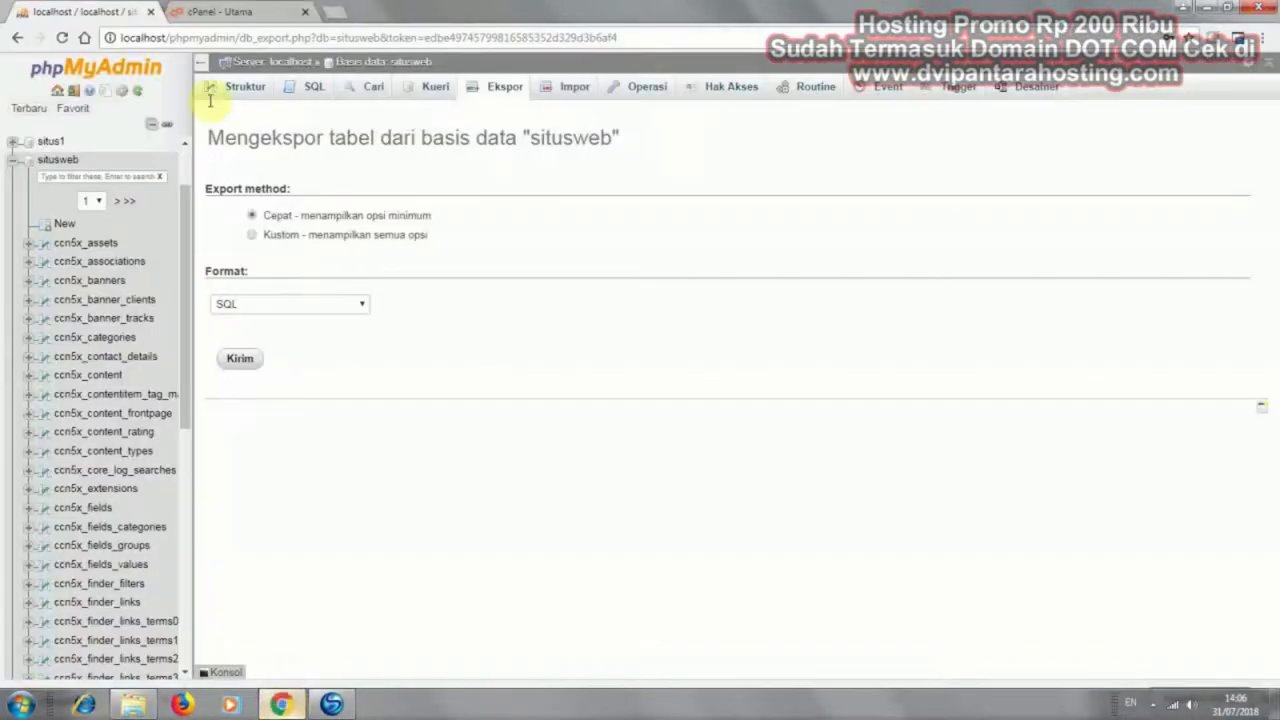
# Close the phpMyAdmin tab and download bar, then go to cPanel's Database MySQL page
pyautogui.click(150, 12)
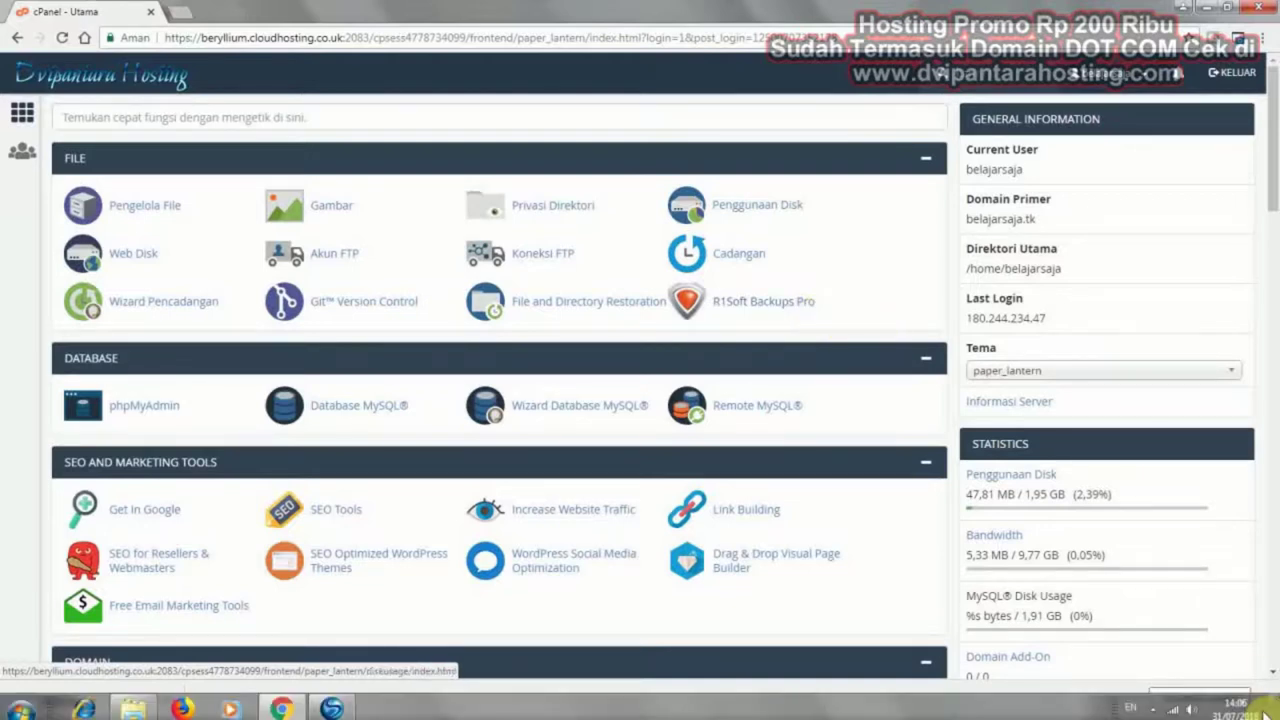
pyautogui.click(1264, 699)
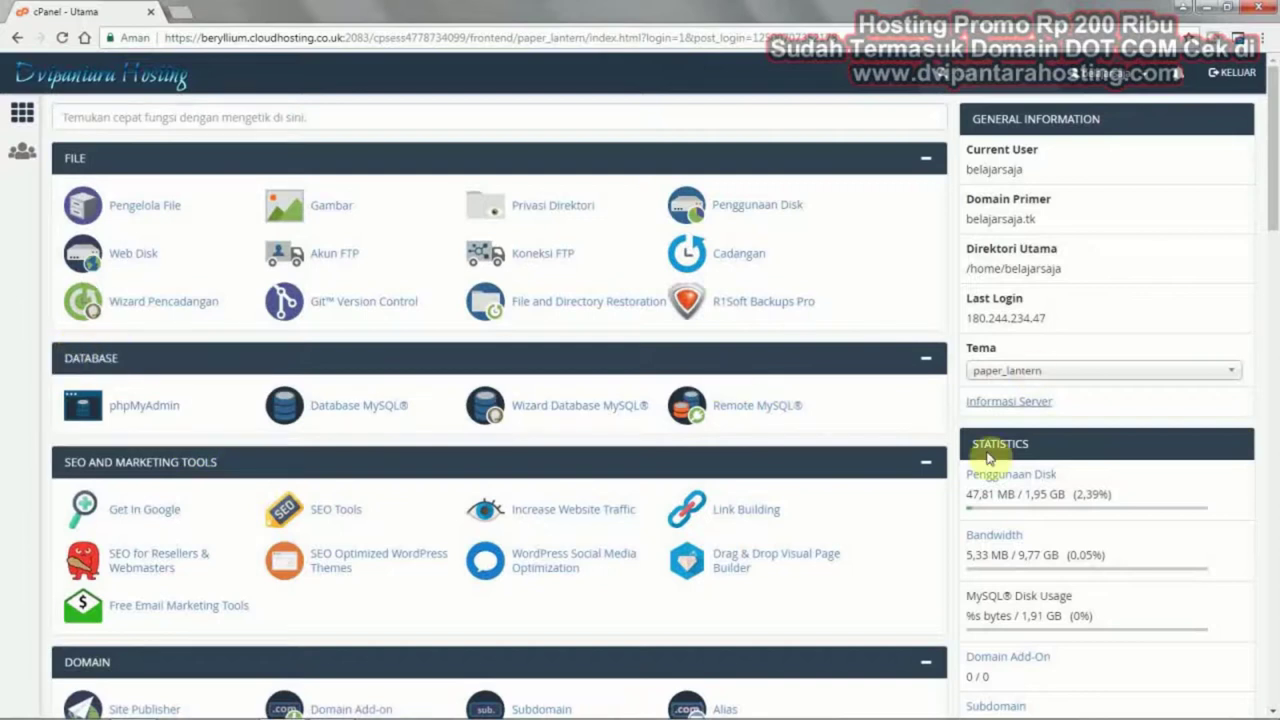
pyautogui.click(367, 404)
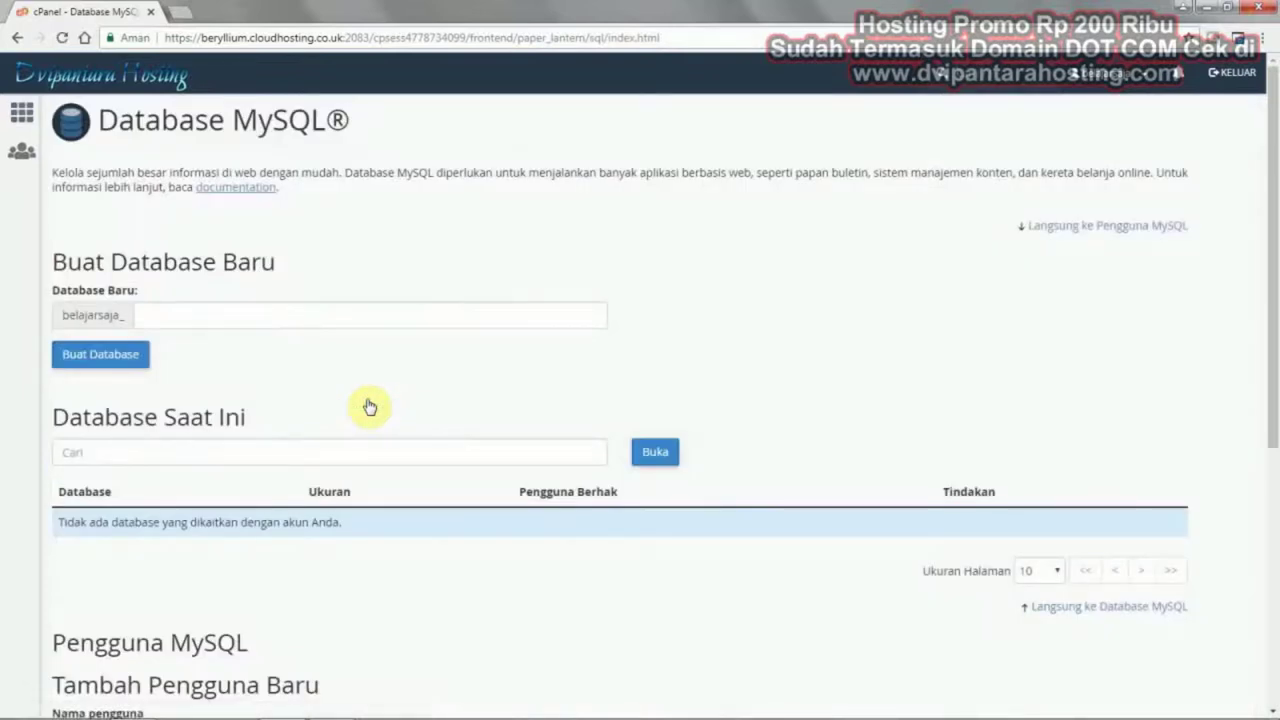
# Create the MySQL database dataweb1 (belajarsaja_dataweb1) and return to the Tambah Pengguna Baru section
pyautogui.click(334, 322)
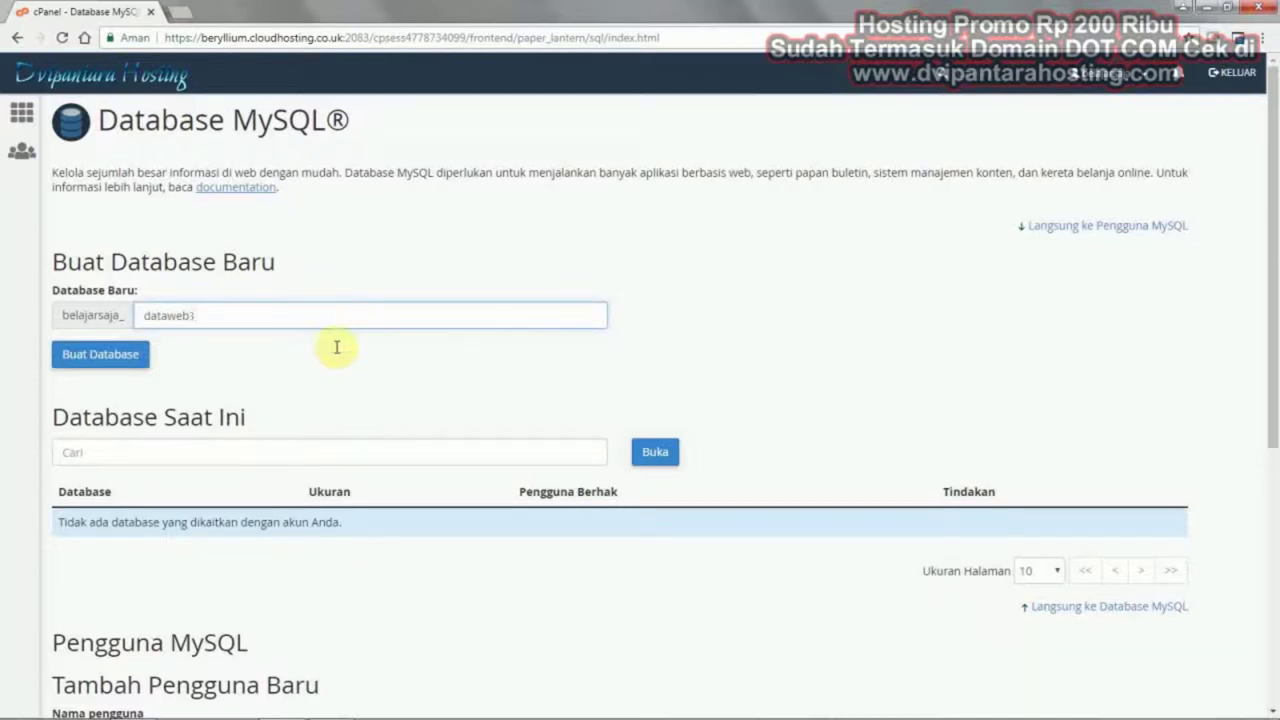
pyautogui.click(117, 358)
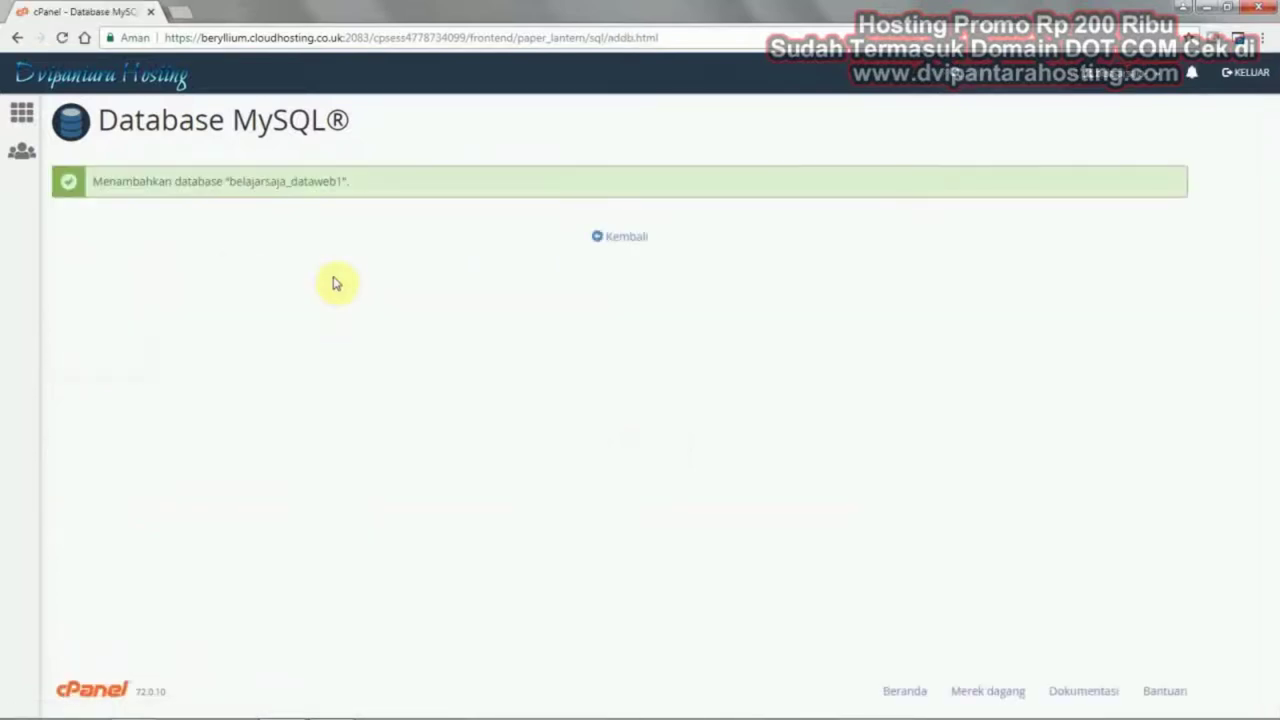
pyautogui.click(614, 242)
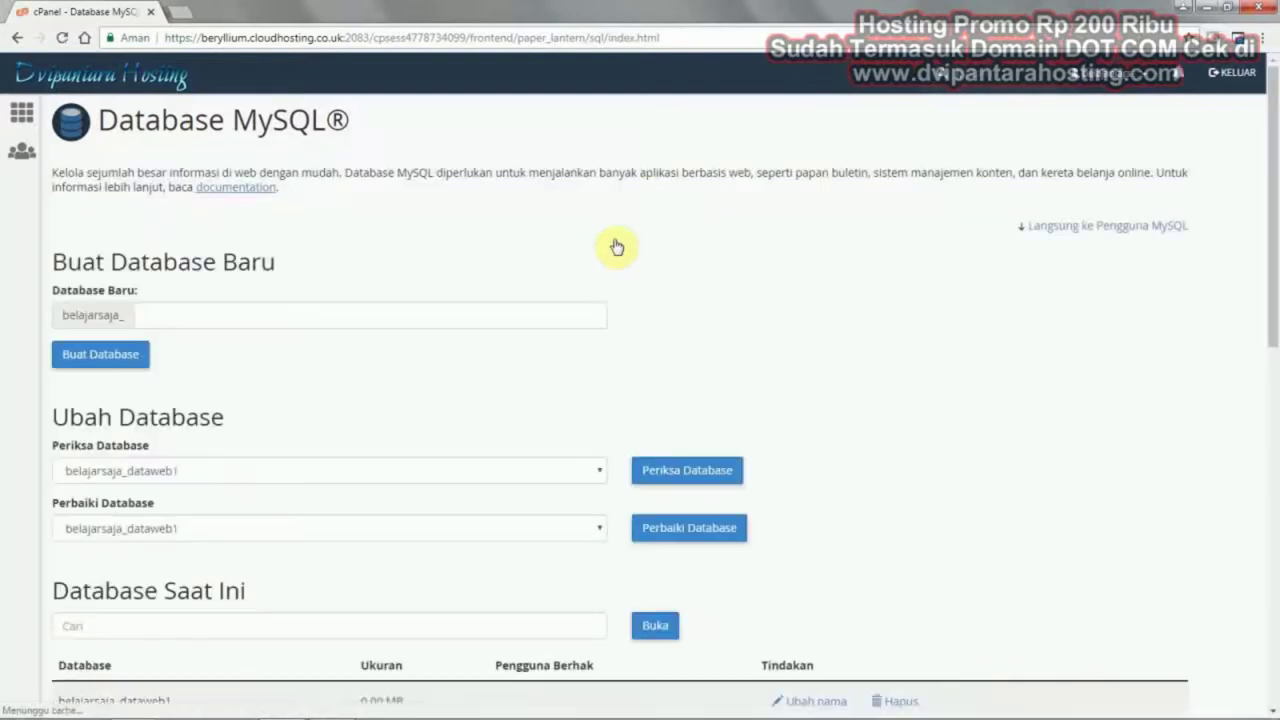
pyautogui.scroll(-3, 610, 243)
pyautogui.scroll(-4, 607, 243)
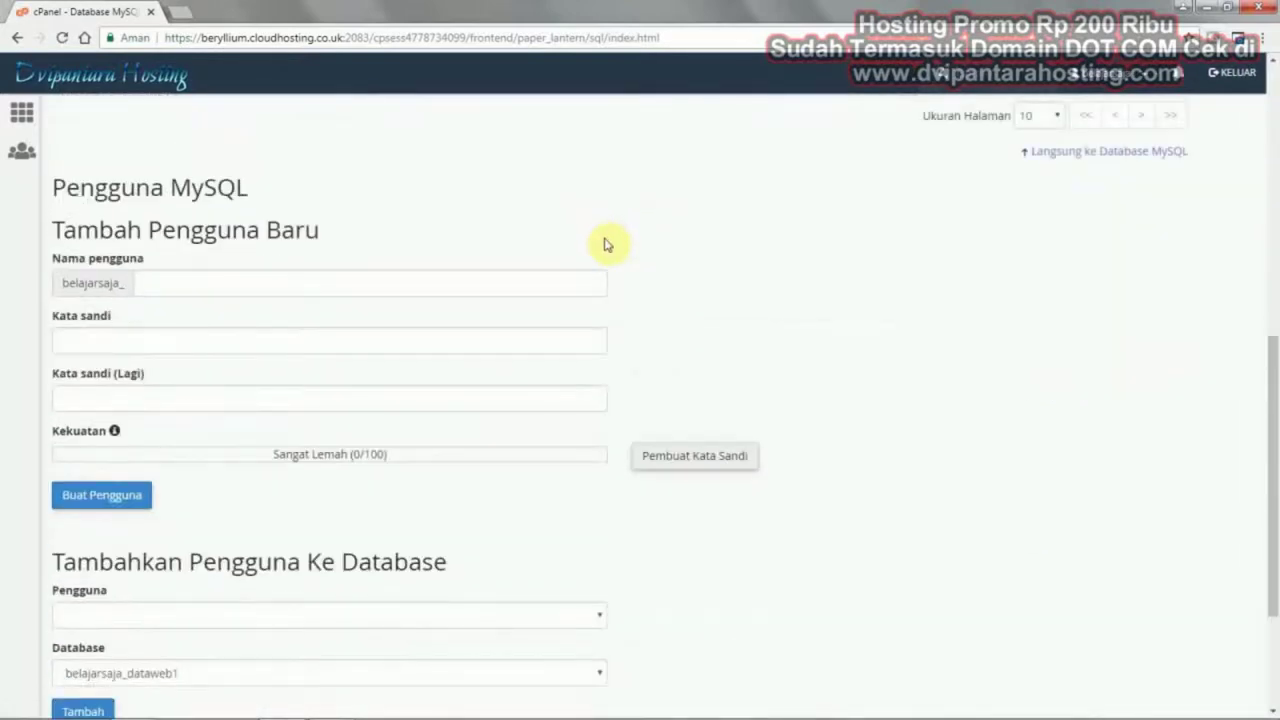
# Enter webus1 as the new MySQL user name and start generating a random password
pyautogui.click(338, 286)
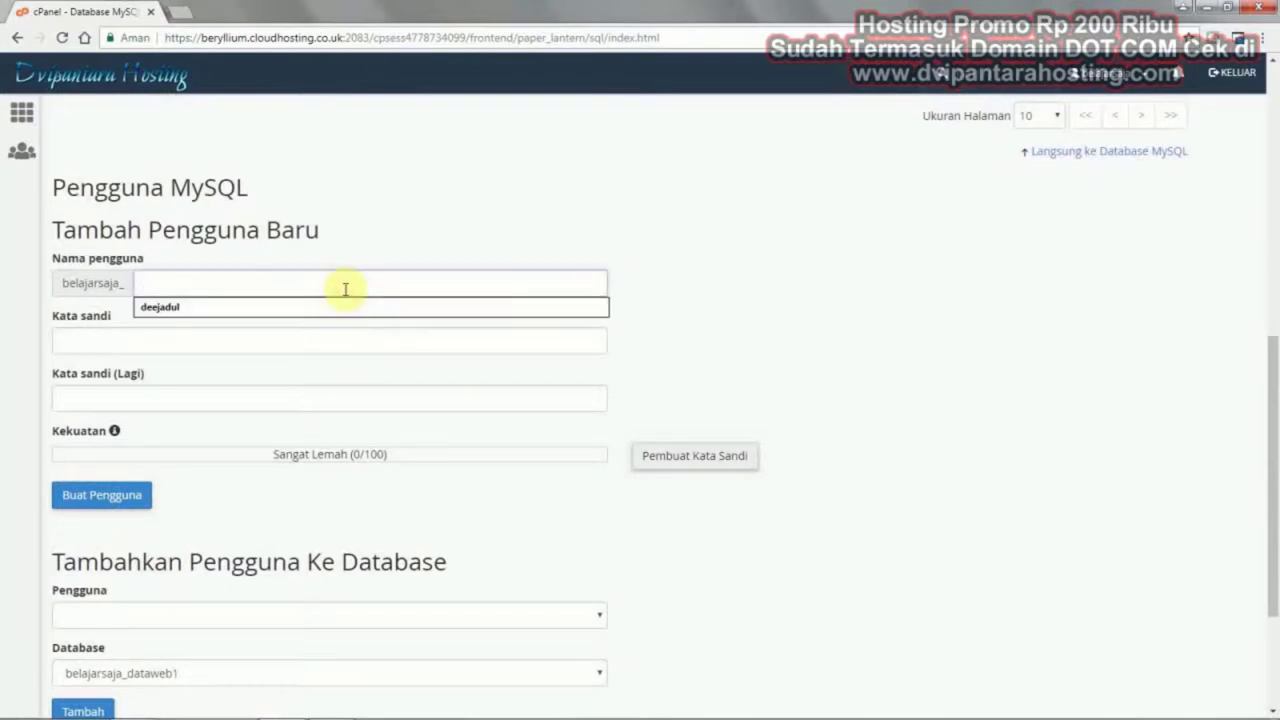
pyautogui.write('webus1')
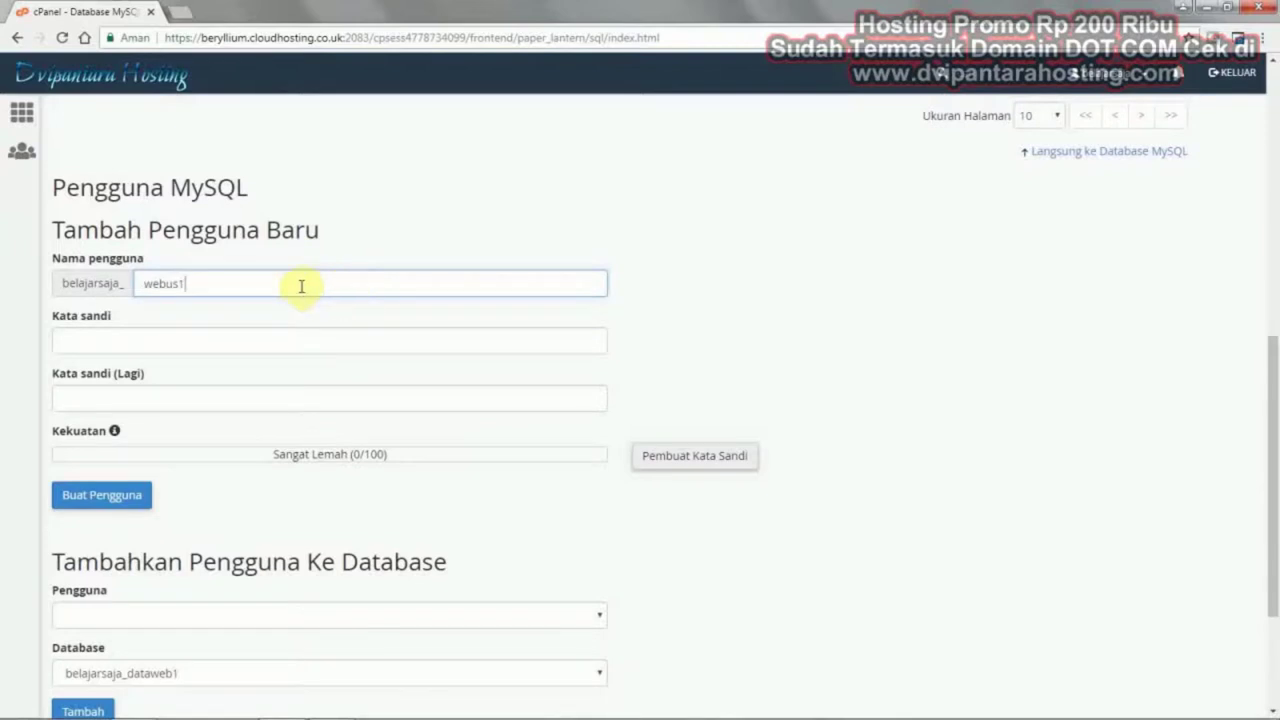
pyautogui.click(724, 460)
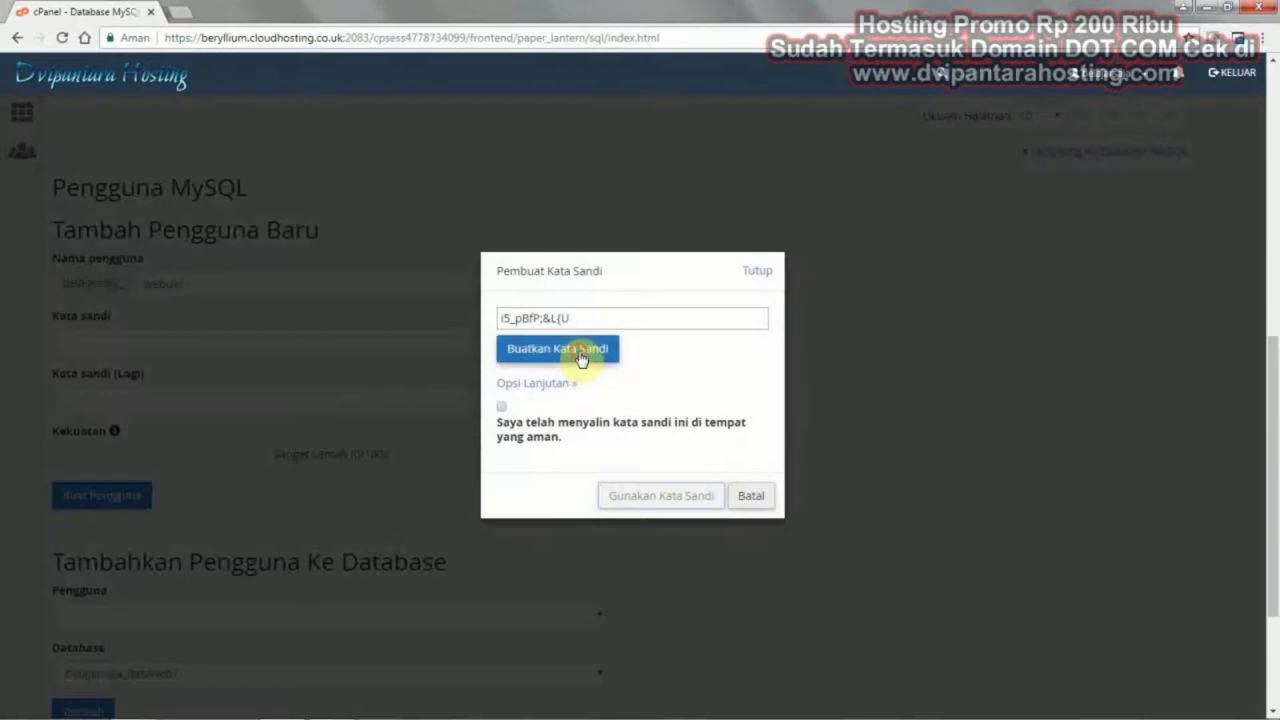
pyautogui.click(580, 354)
pyautogui.click(574, 352)
pyautogui.click(571, 351)
pyautogui.click(555, 385)
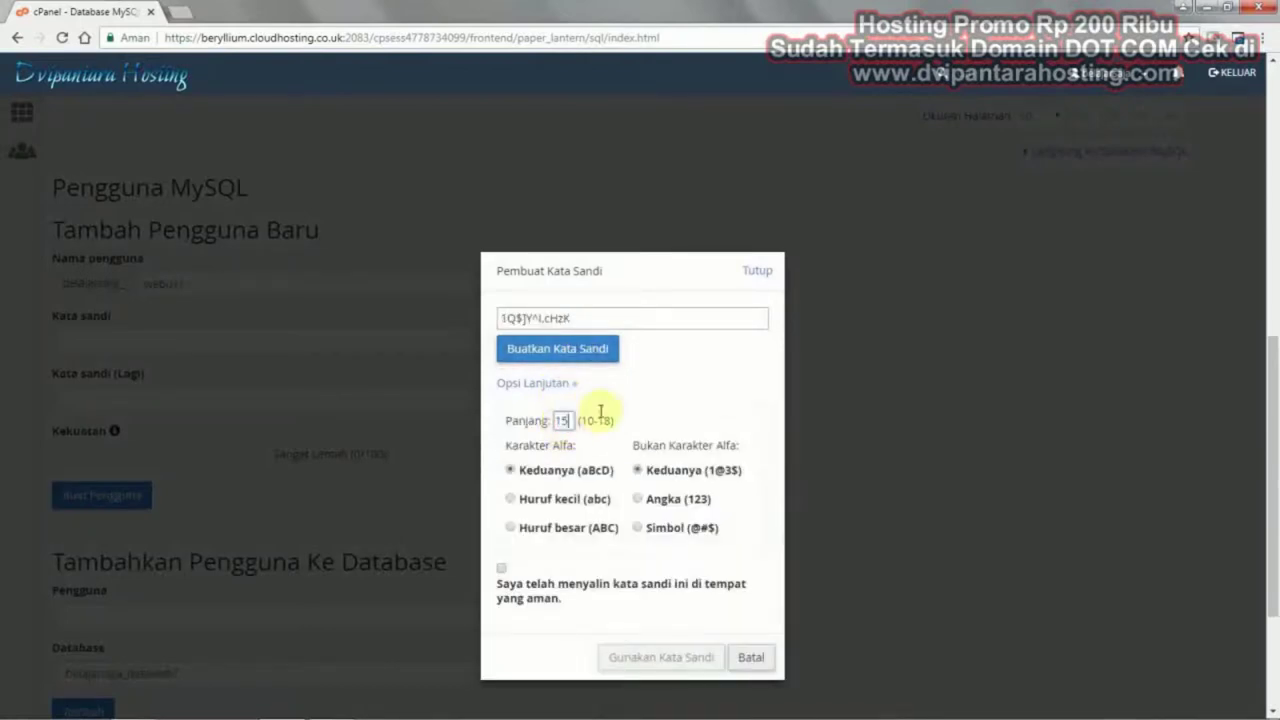
pyautogui.click(594, 360)
# Regenerate the password until satisfied, copy it, and close the password generator
pyautogui.click(594, 363)
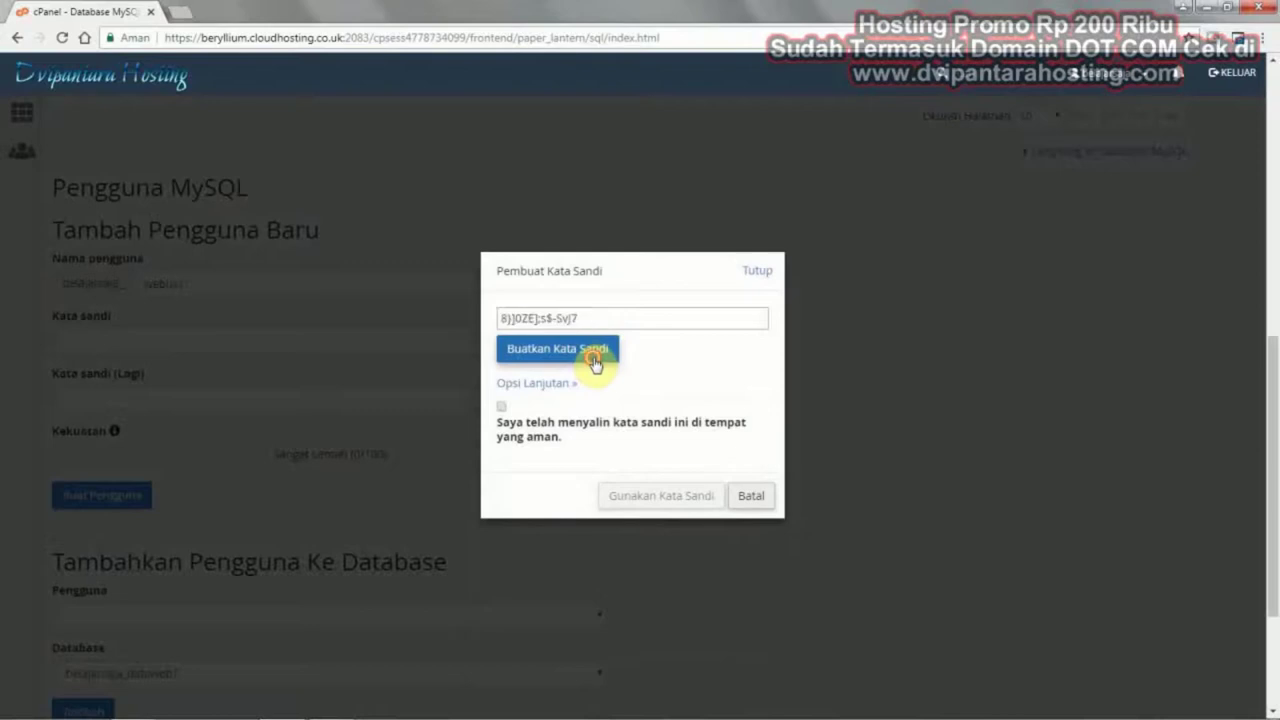
pyautogui.click(594, 363)
pyautogui.click(594, 363)
pyautogui.click(594, 363)
pyautogui.click(594, 363)
pyautogui.click(594, 363)
pyautogui.click(594, 363)
pyautogui.click(594, 363)
pyautogui.click(594, 363)
pyautogui.moveTo(600, 320); pyautogui.dragTo(506, 318)
pyautogui.rightClick(506, 318)
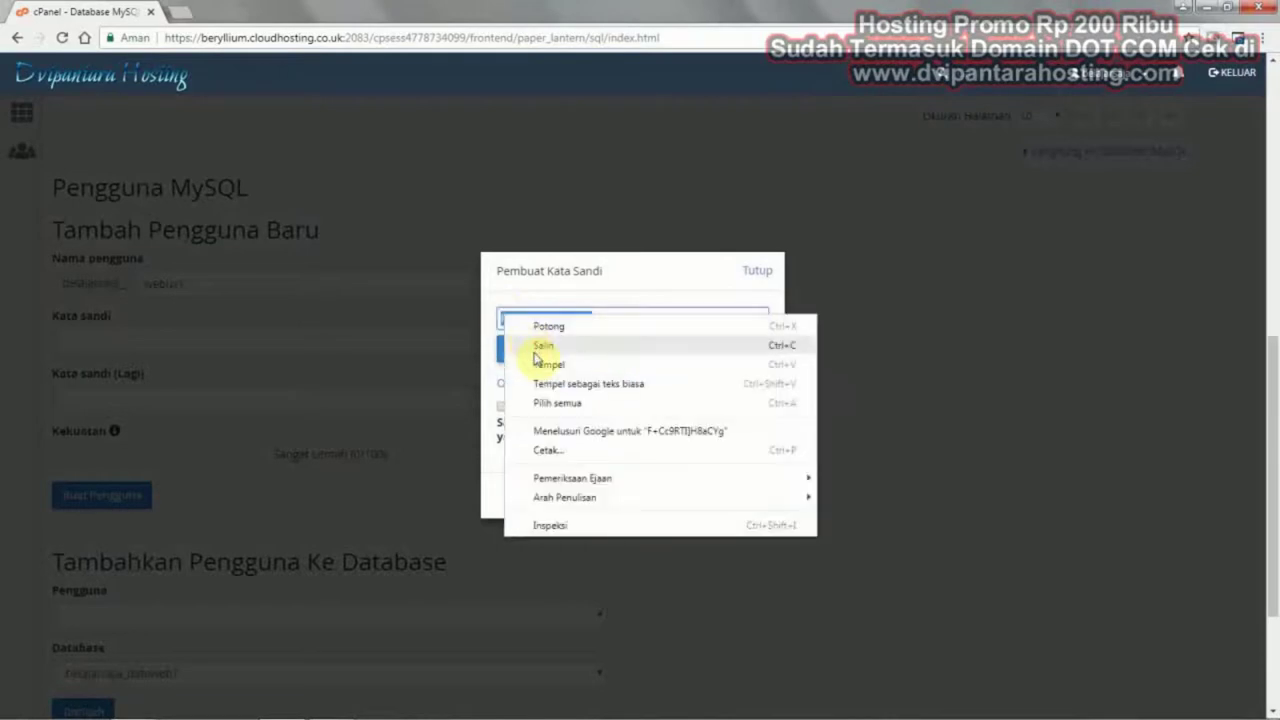
pyautogui.click(537, 352)
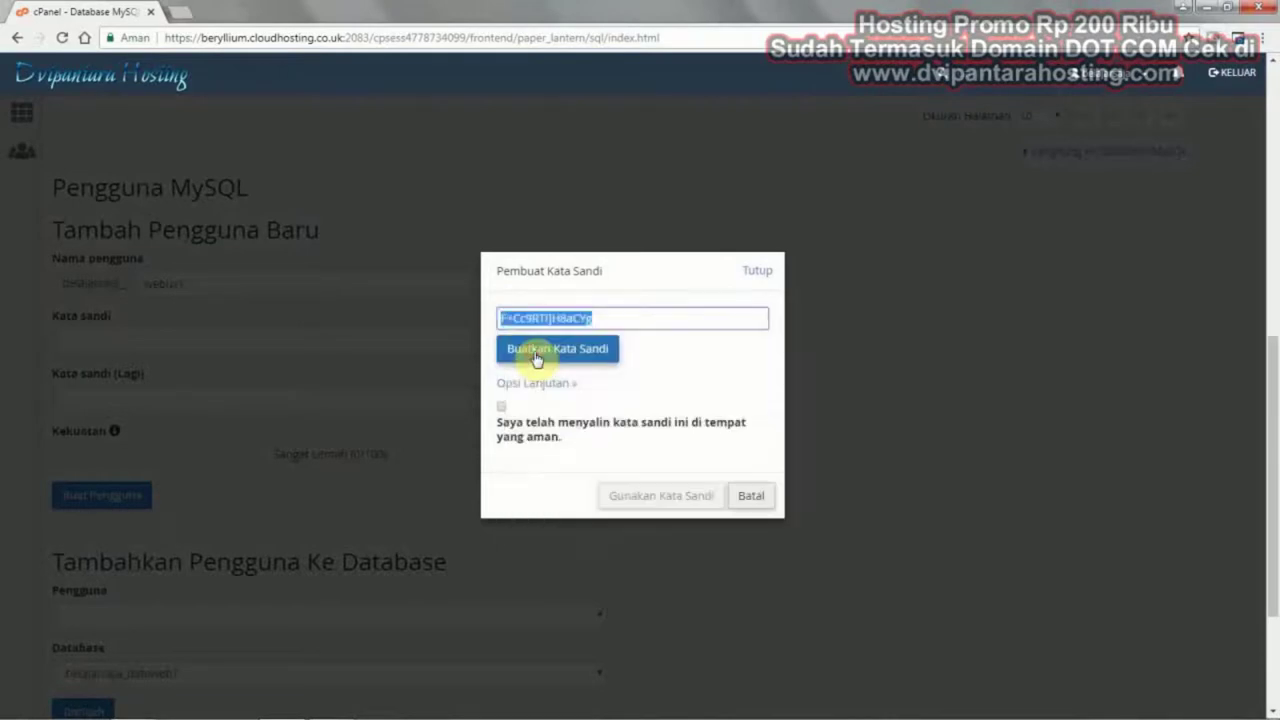
pyautogui.click(762, 272)
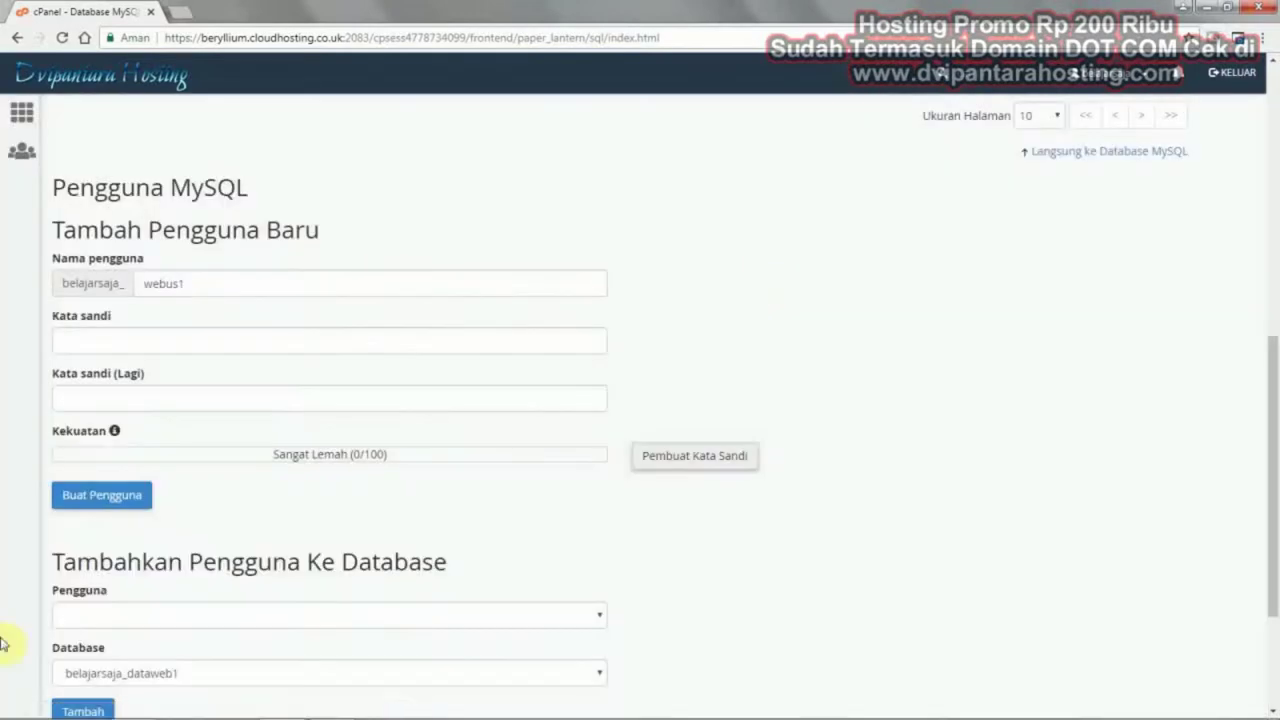
pyautogui.click(20, 704)
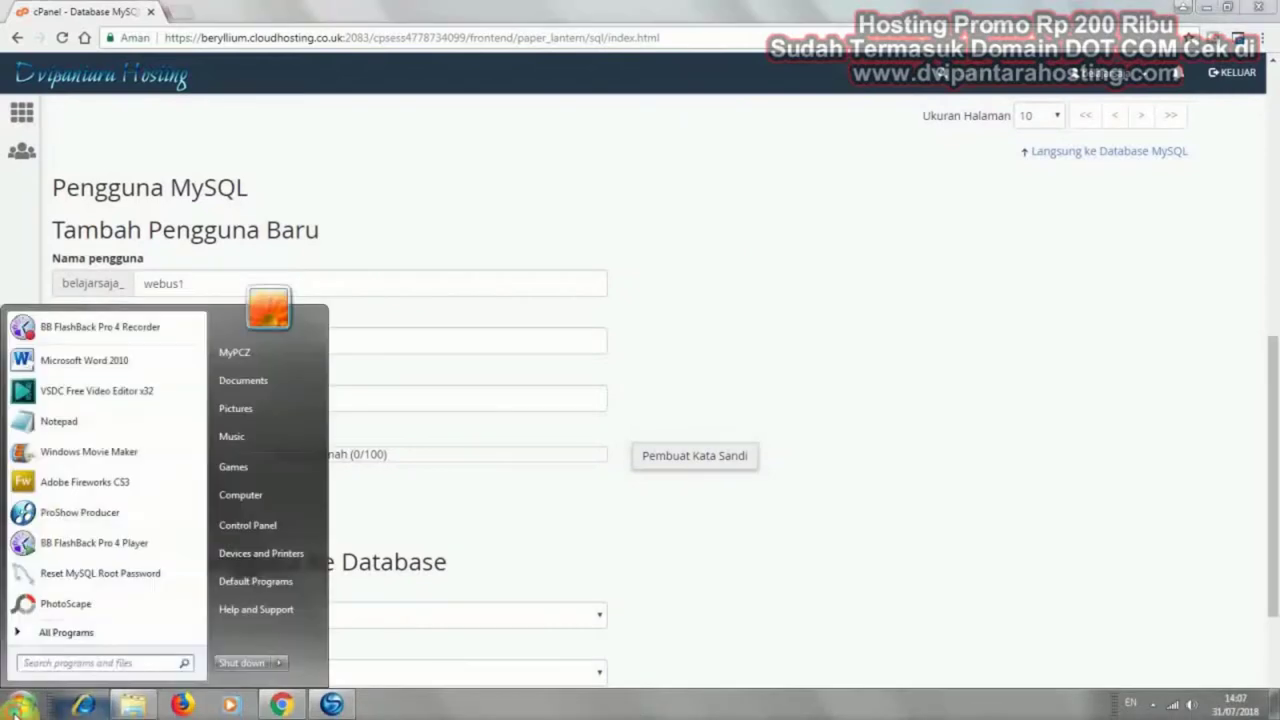
# Paste the generated password into a new Notepad note for safekeeping
pyautogui.click(55, 421)
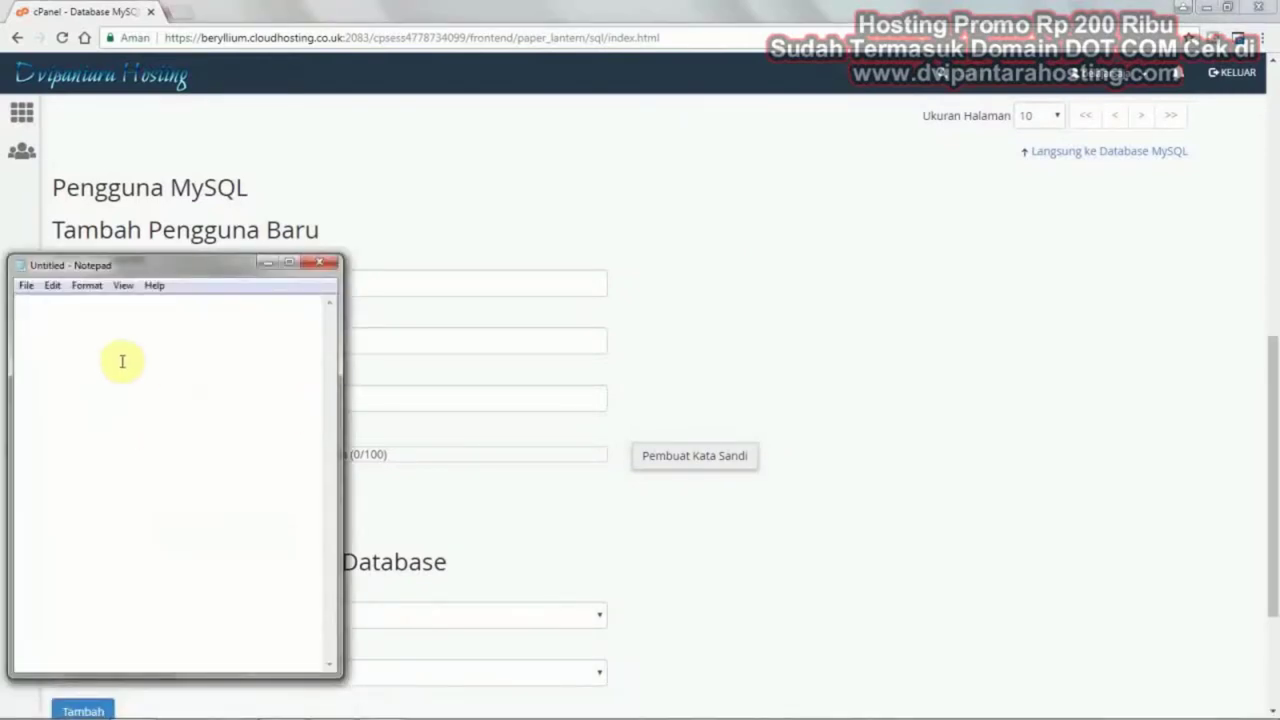
pyautogui.hotkey('ctrl', 'v')
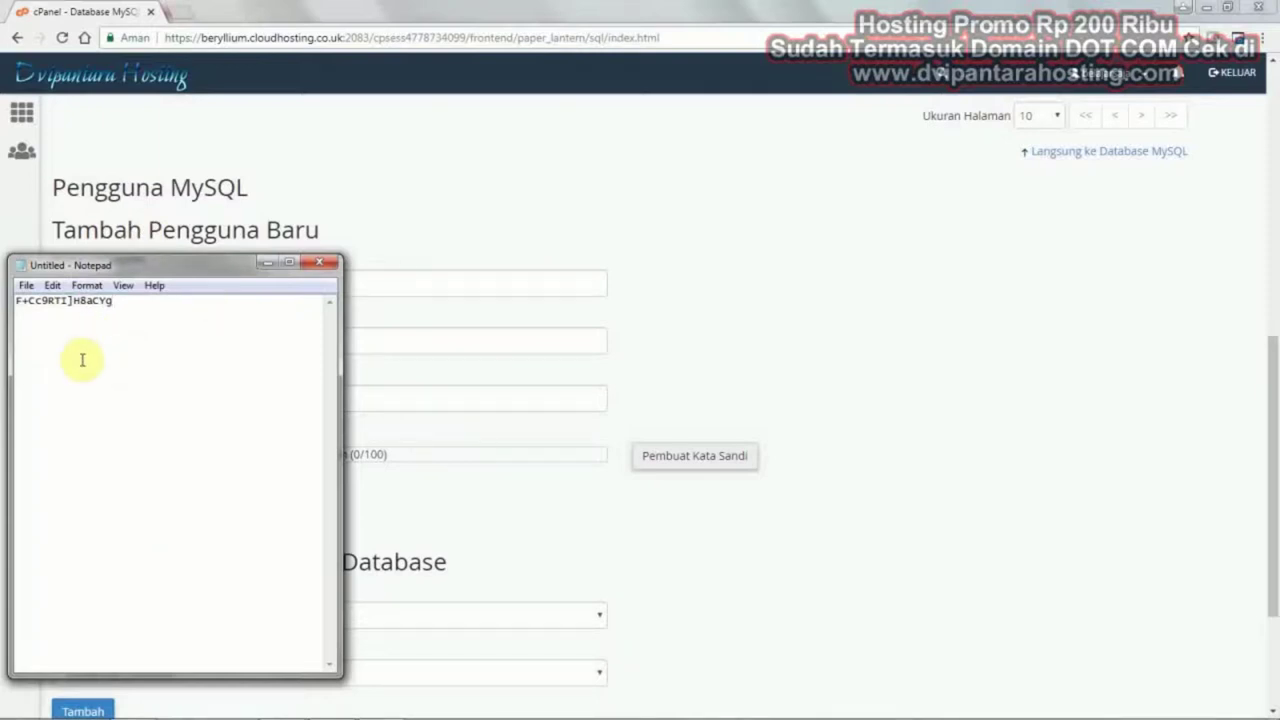
pyautogui.click(893, 330)
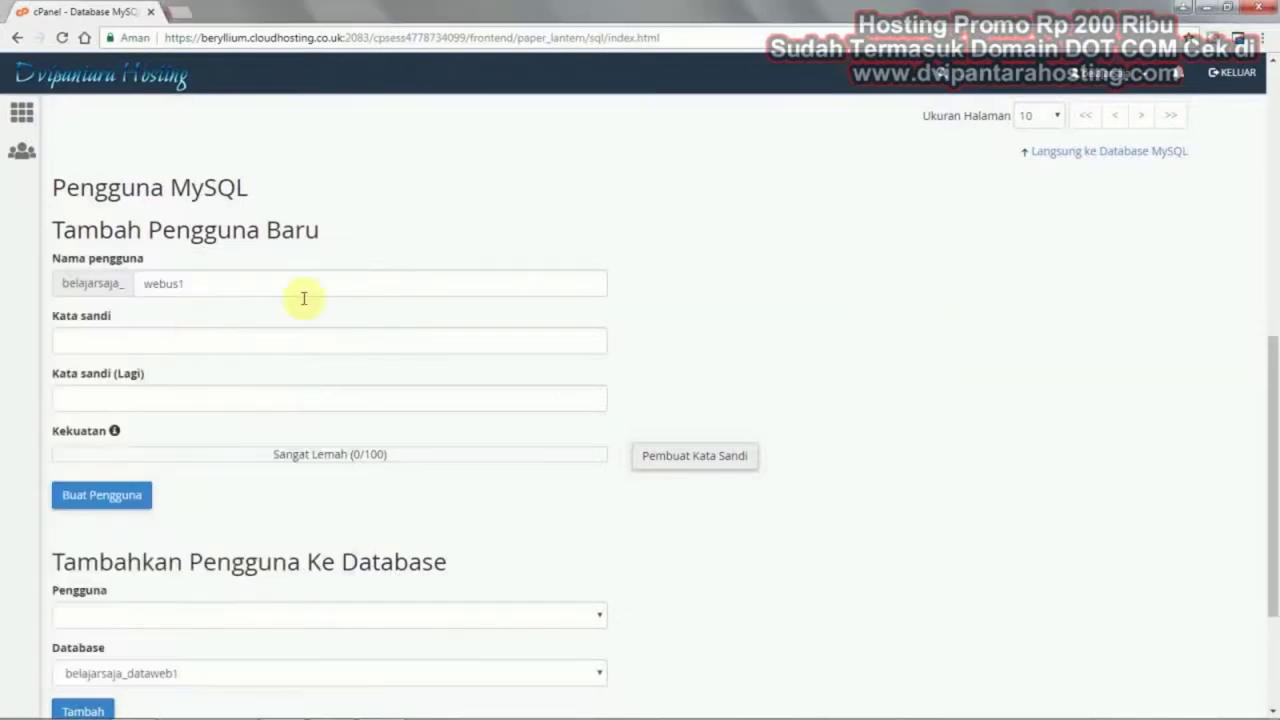
# Paste the password into both password fields and create user belajarsaja_webus1
pyautogui.click(150, 330)
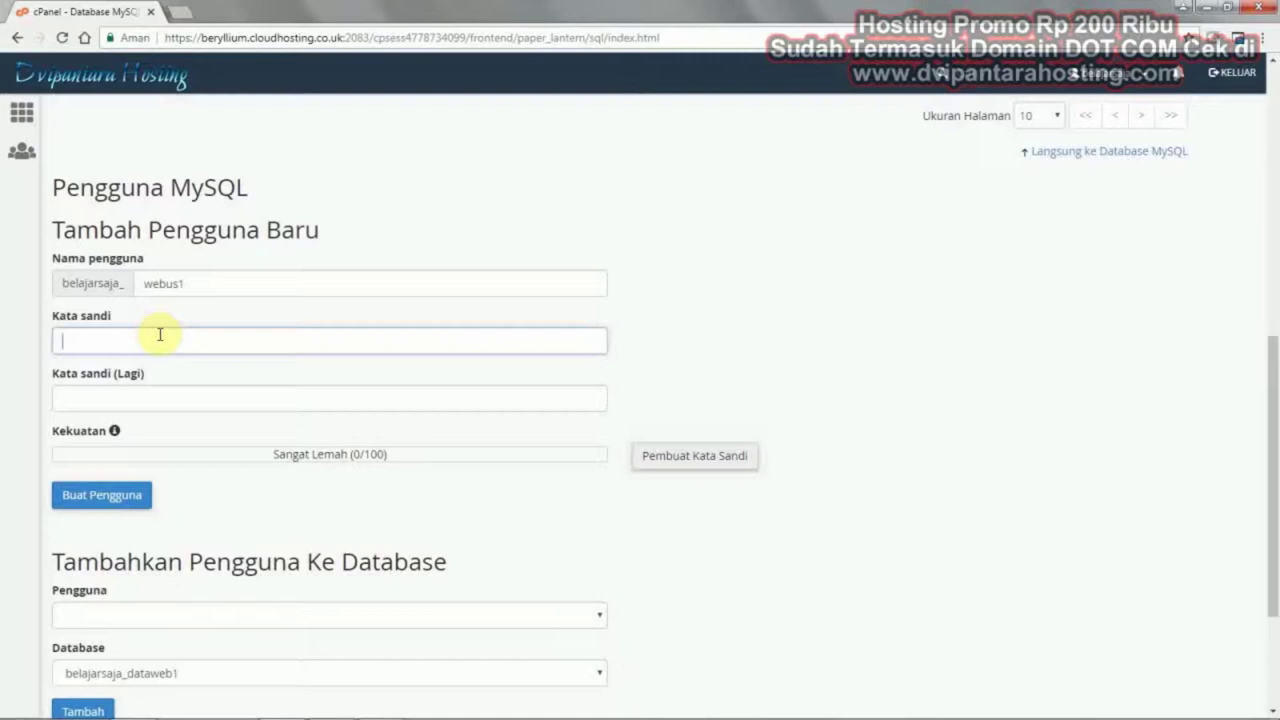
pyautogui.hotkey('ctrl', 'v')
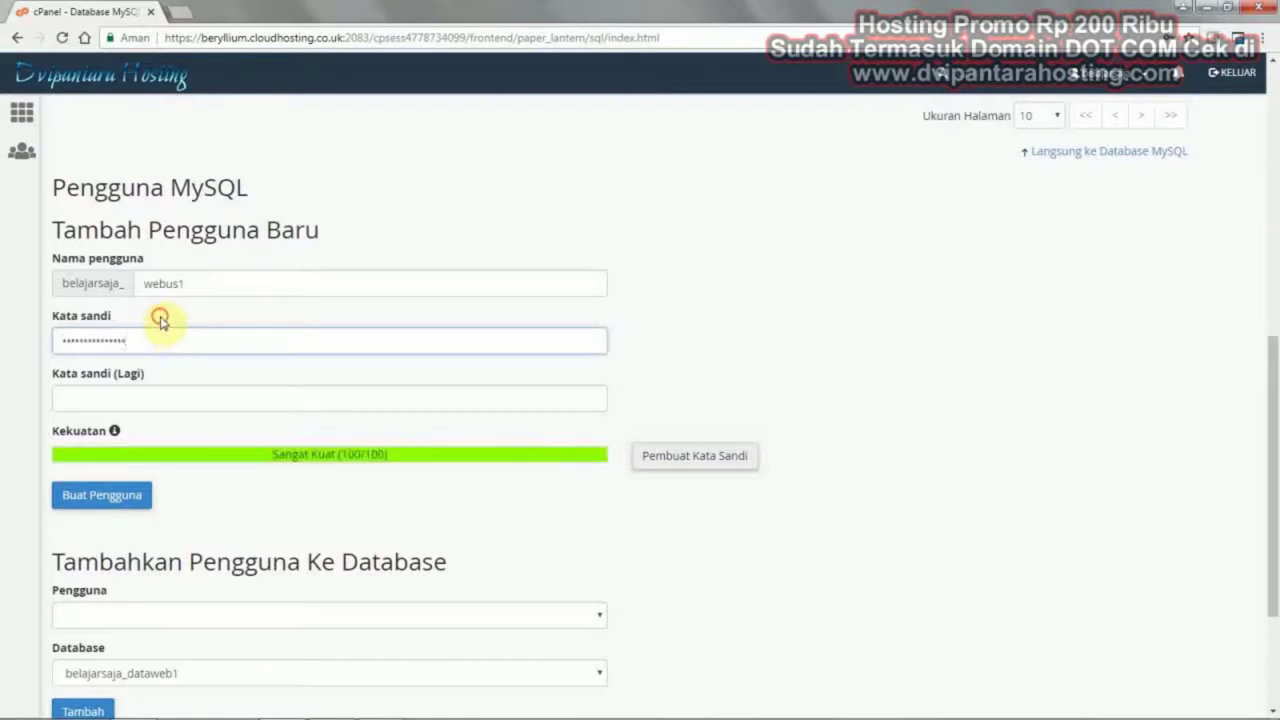
pyautogui.click(116, 398)
pyautogui.hotkey('ctrl', 'v')
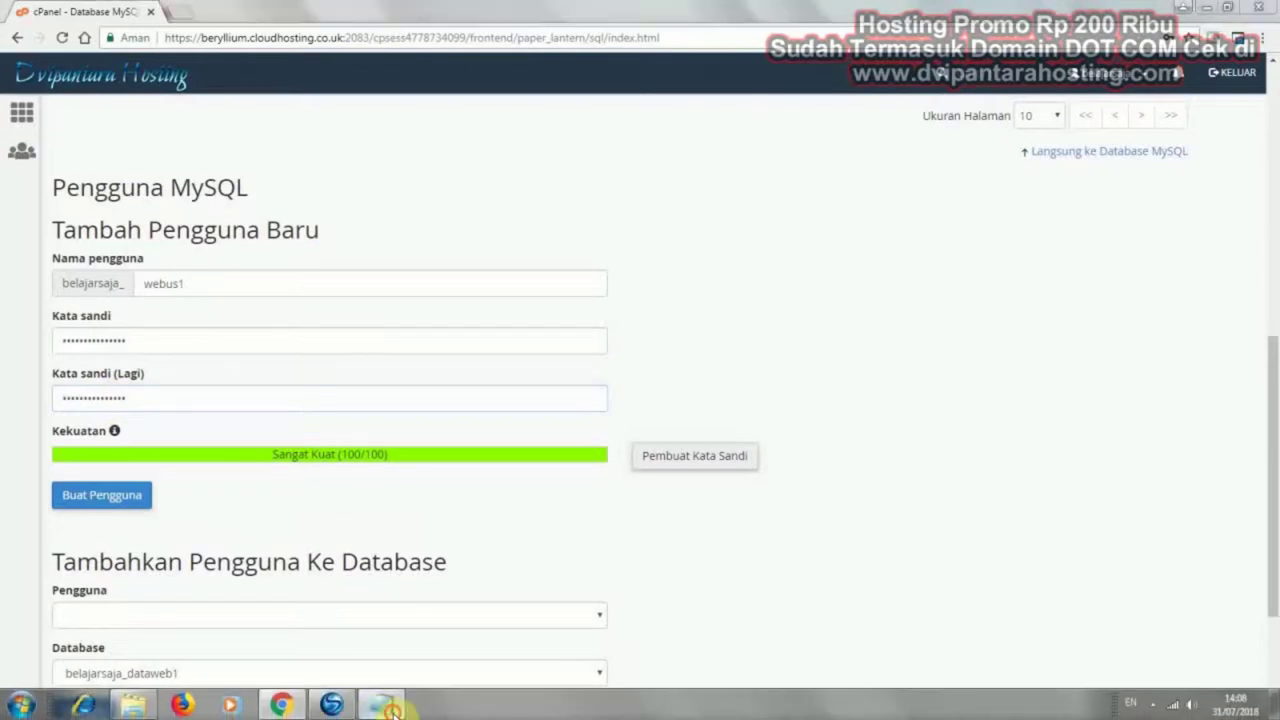
pyautogui.click(390, 708)
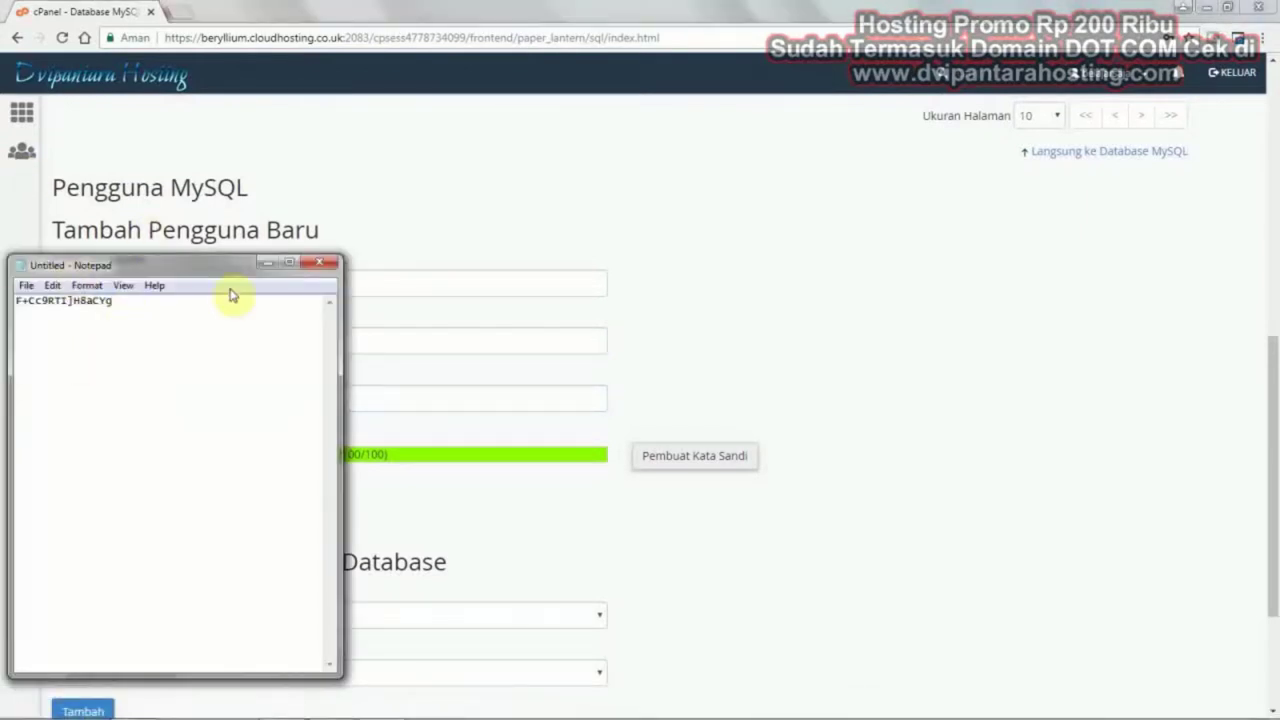
pyautogui.click(679, 171)
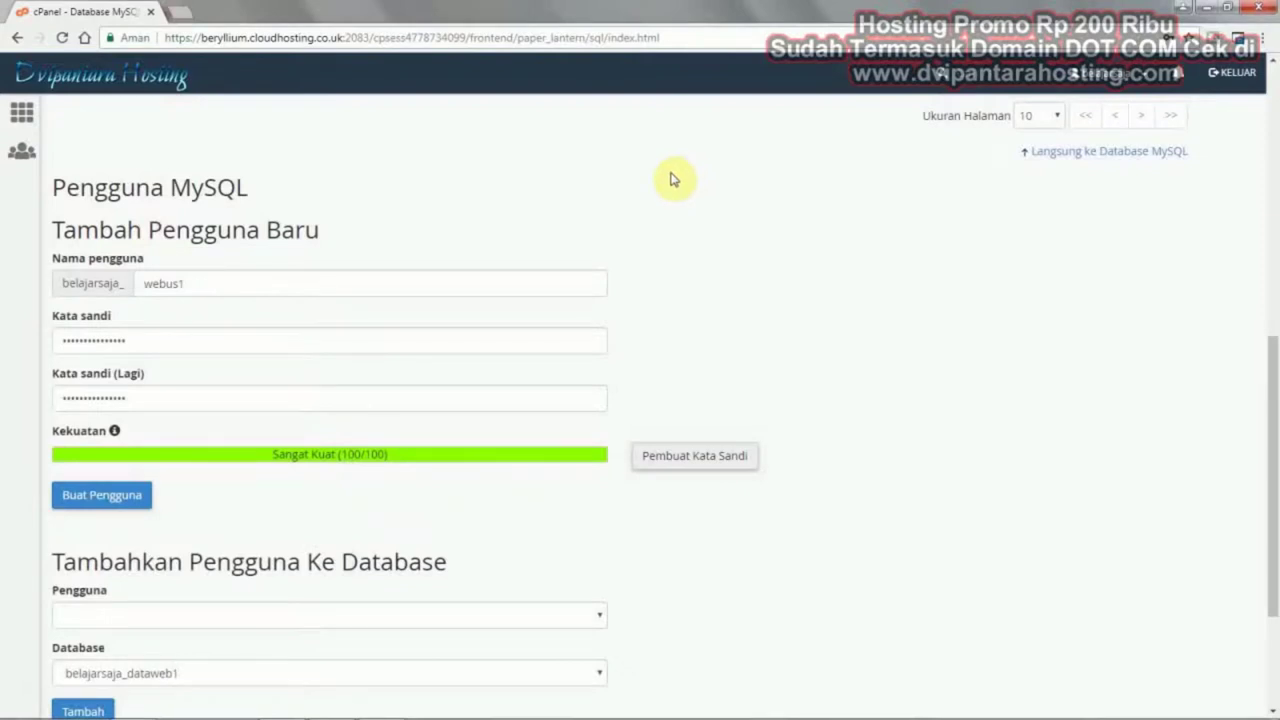
pyautogui.click(98, 499)
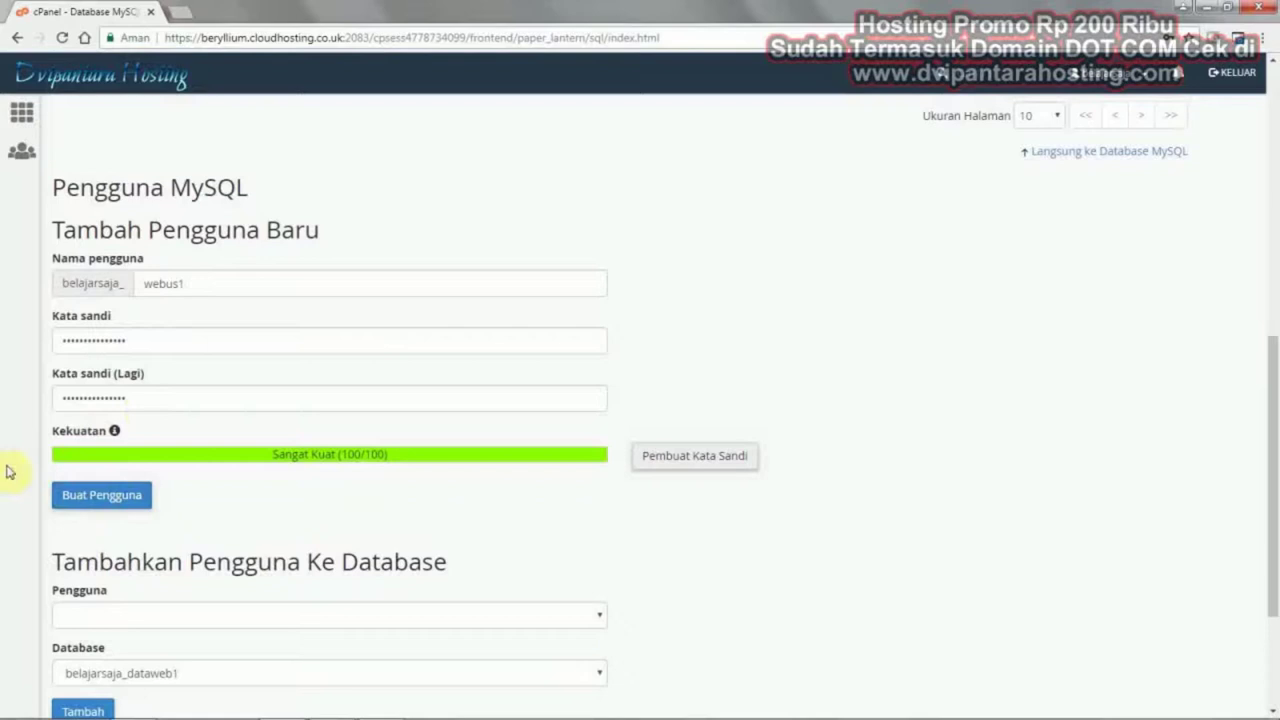
pyautogui.click(91, 494)
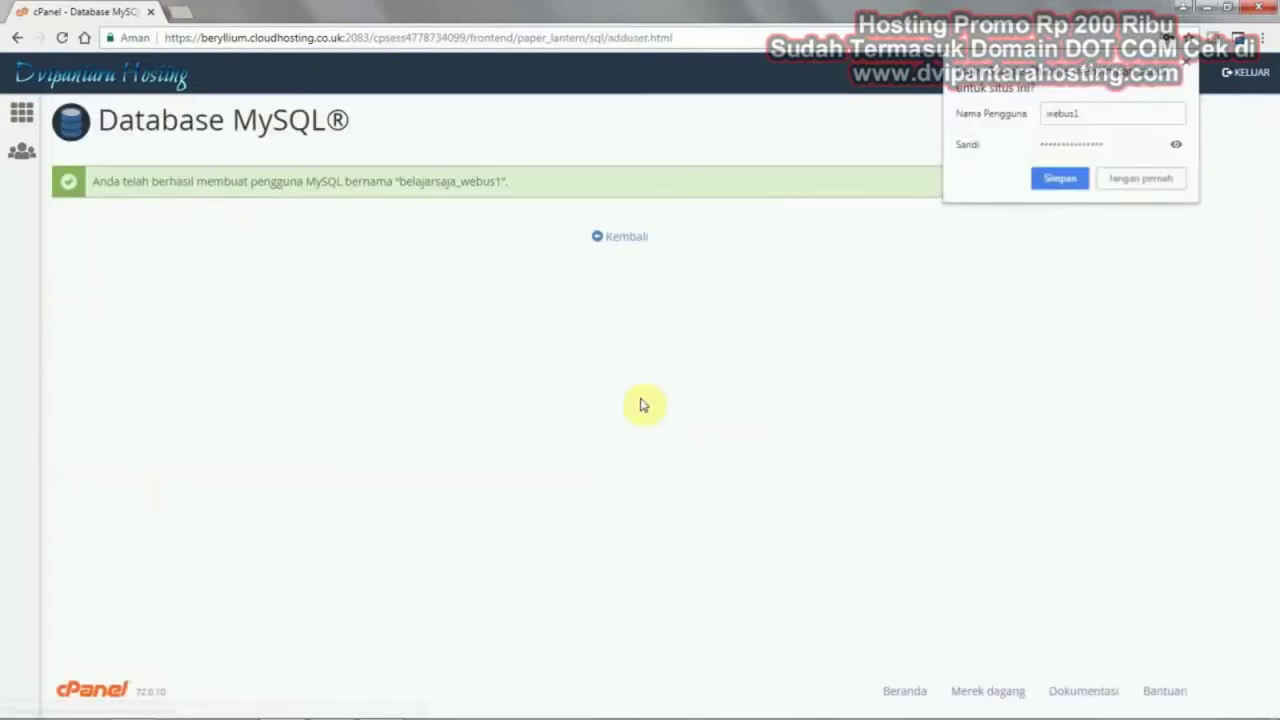
# Decline Chrome's save-password prompt and return to the MySQL databases page
pyautogui.click(1154, 180)
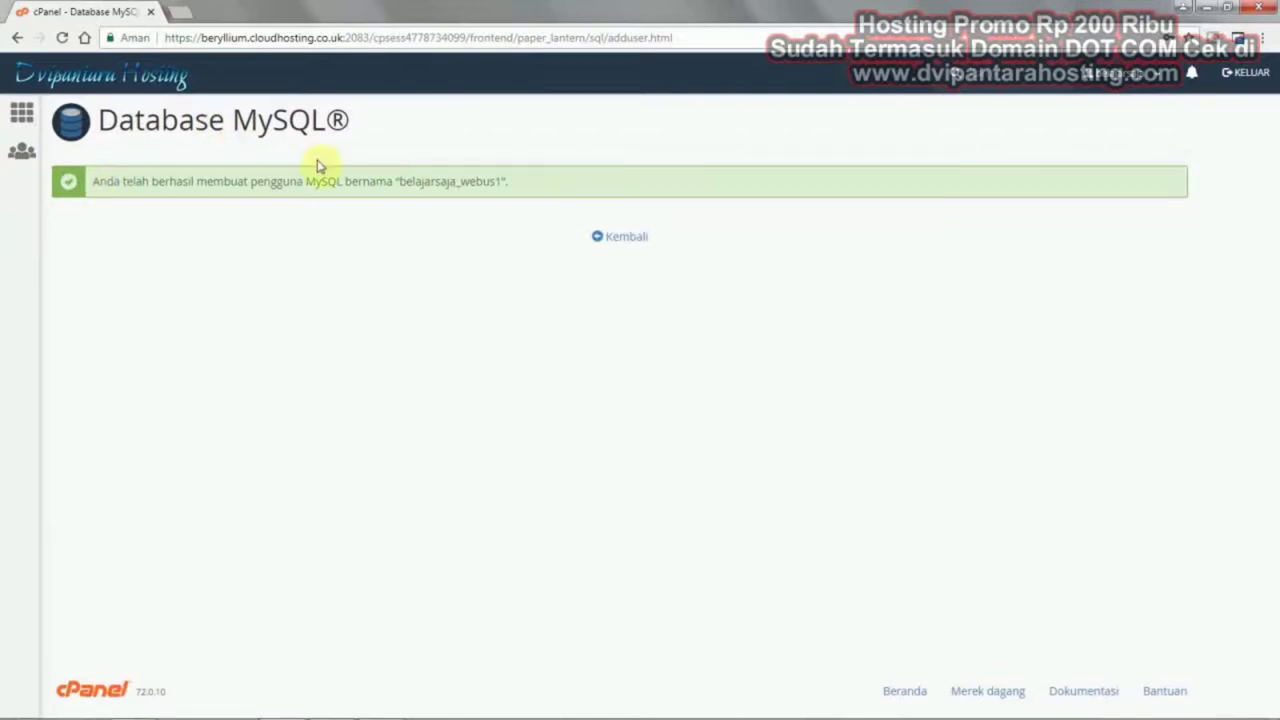
pyautogui.click(627, 237)
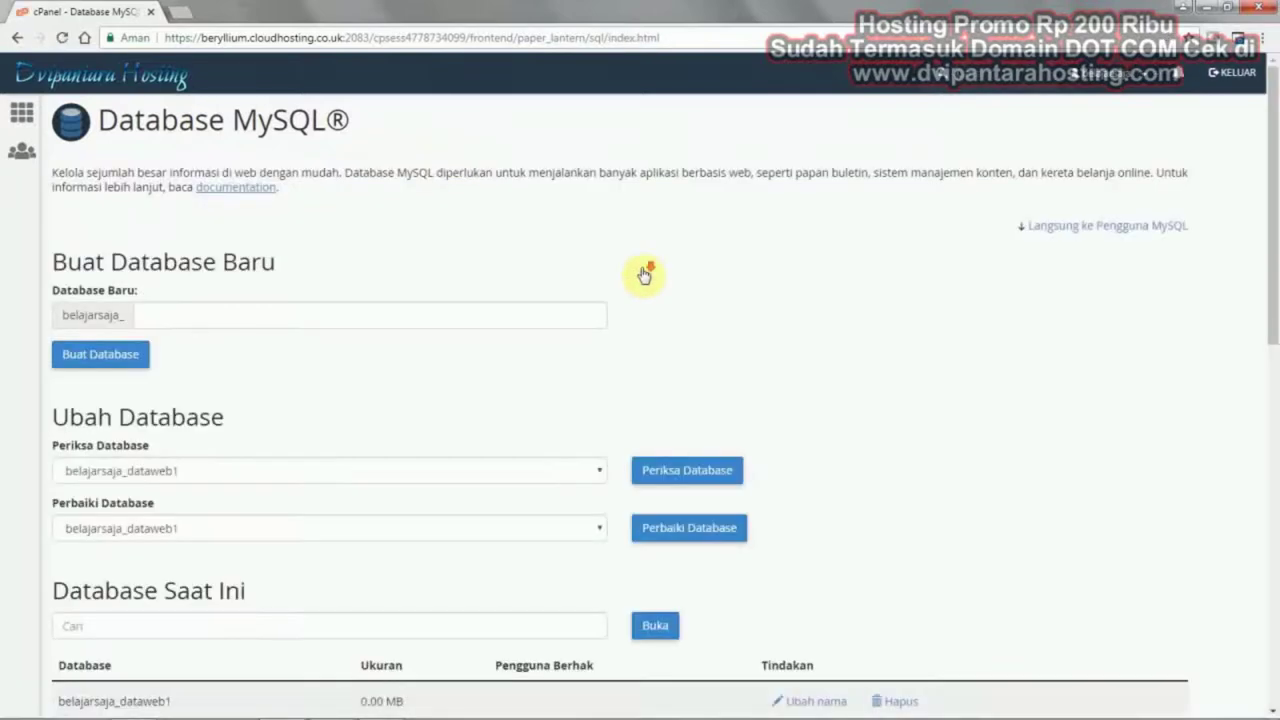
pyautogui.scroll(-9, 646, 271)
pyautogui.scroll(-2, 886, 383)
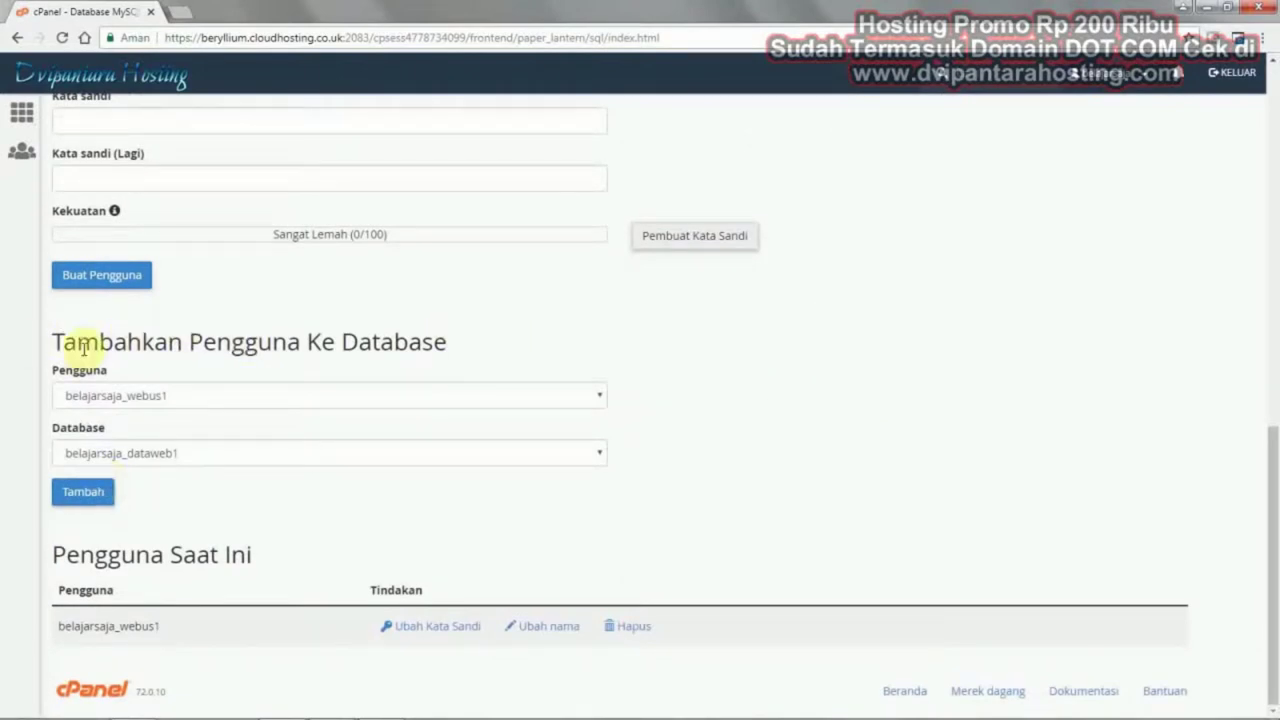
# Add user belajarsaja_webus1 to database belajarsaja_dataweb1 under Tambahkan Pengguna Ke Database
pyautogui.click(126, 397)
pyautogui.click(126, 395)
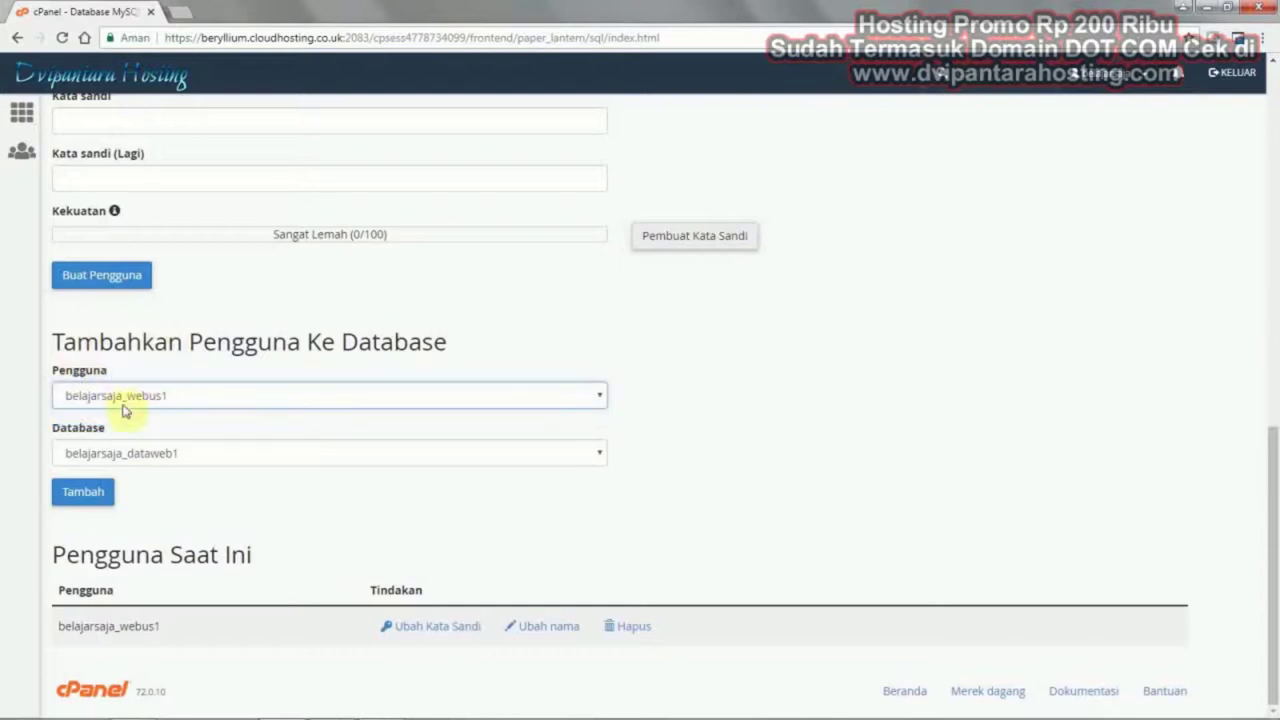
pyautogui.click(134, 452)
pyautogui.click(135, 452)
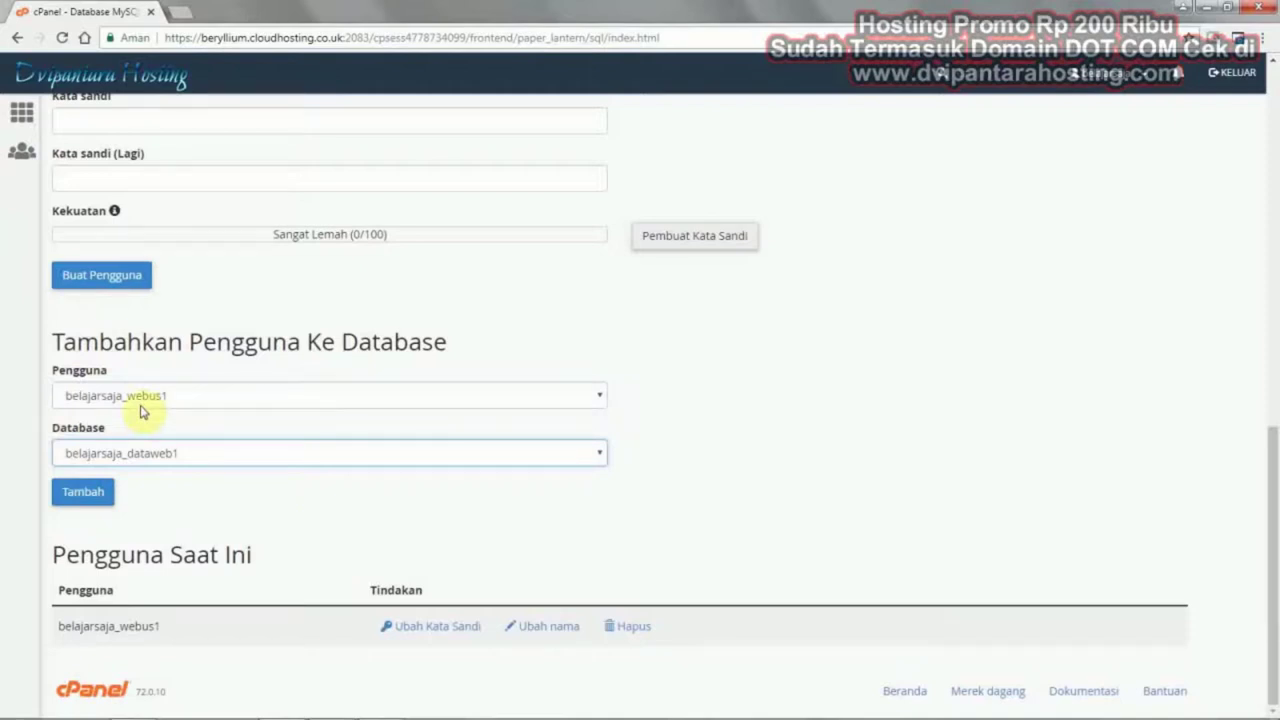
pyautogui.click(263, 402)
pyautogui.click(282, 415)
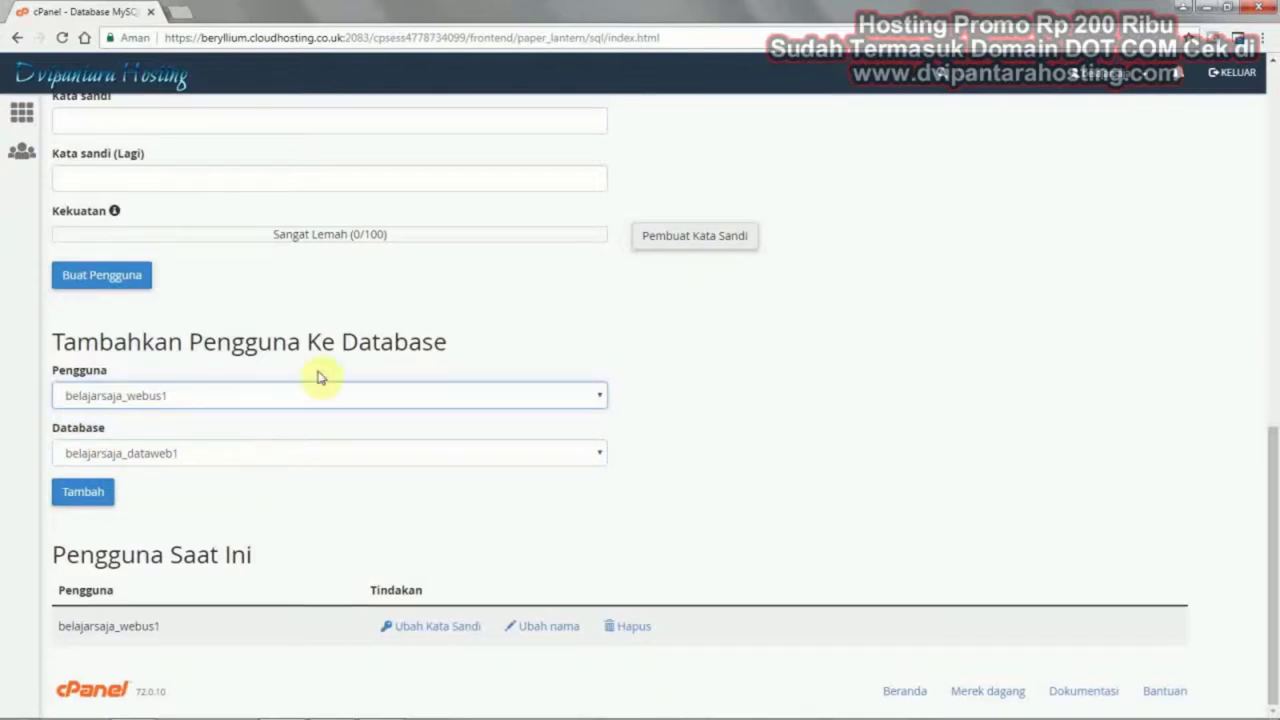
pyautogui.click(352, 392)
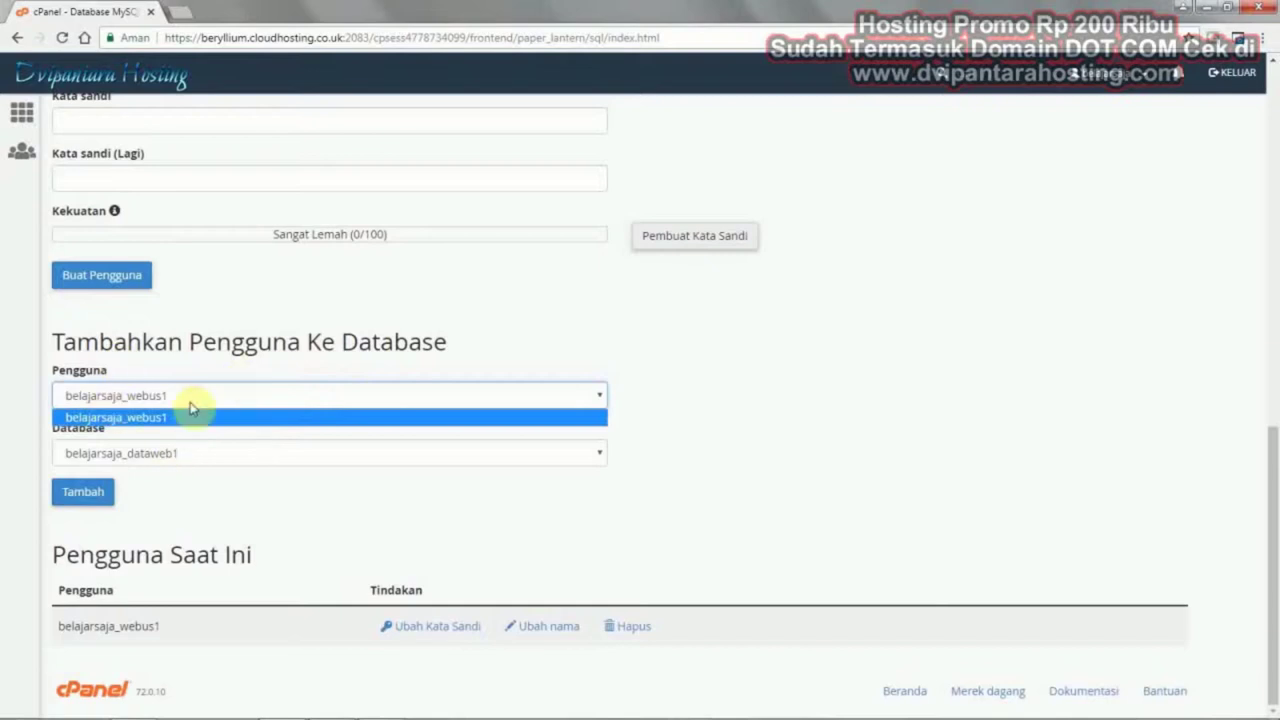
pyautogui.click(277, 414)
pyautogui.click(80, 493)
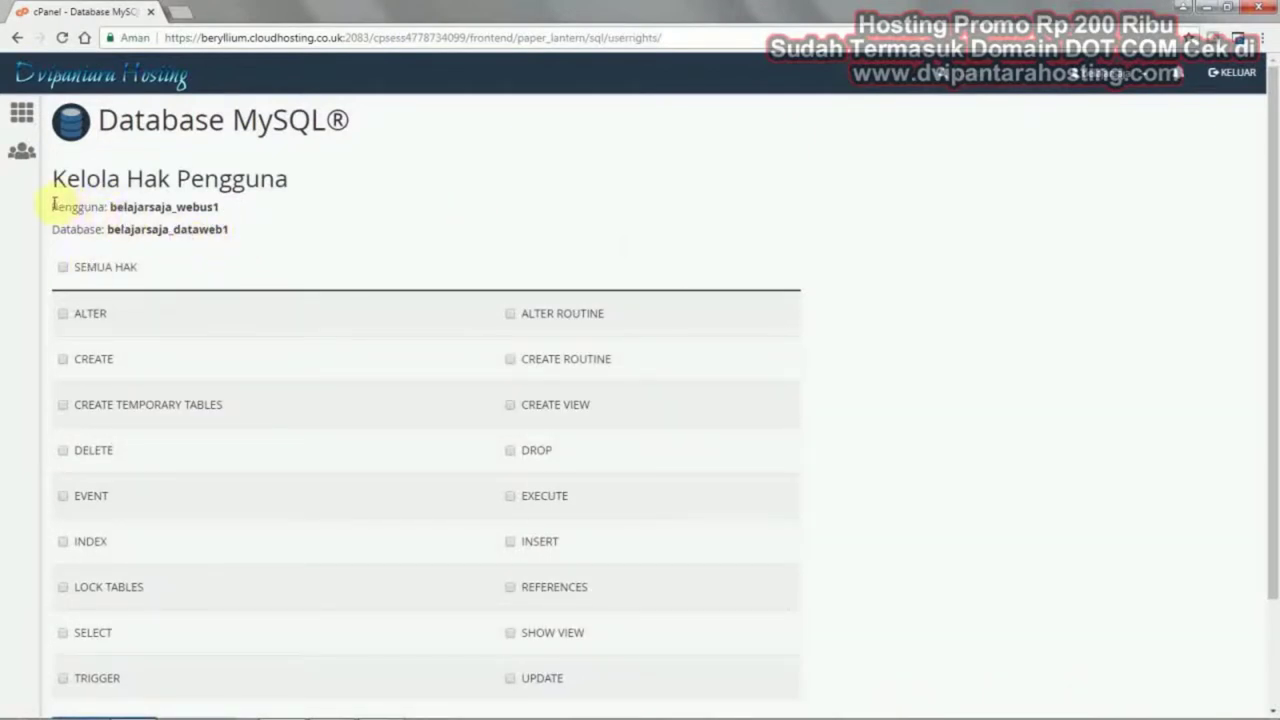
# Copy the belajarsaja_webus1 and belajarsaja_dataweb1 names into Notepad below the password
pyautogui.moveTo(54, 205); pyautogui.dragTo(216, 231)
pyautogui.rightClick(216, 231)
pyautogui.click(250, 240)
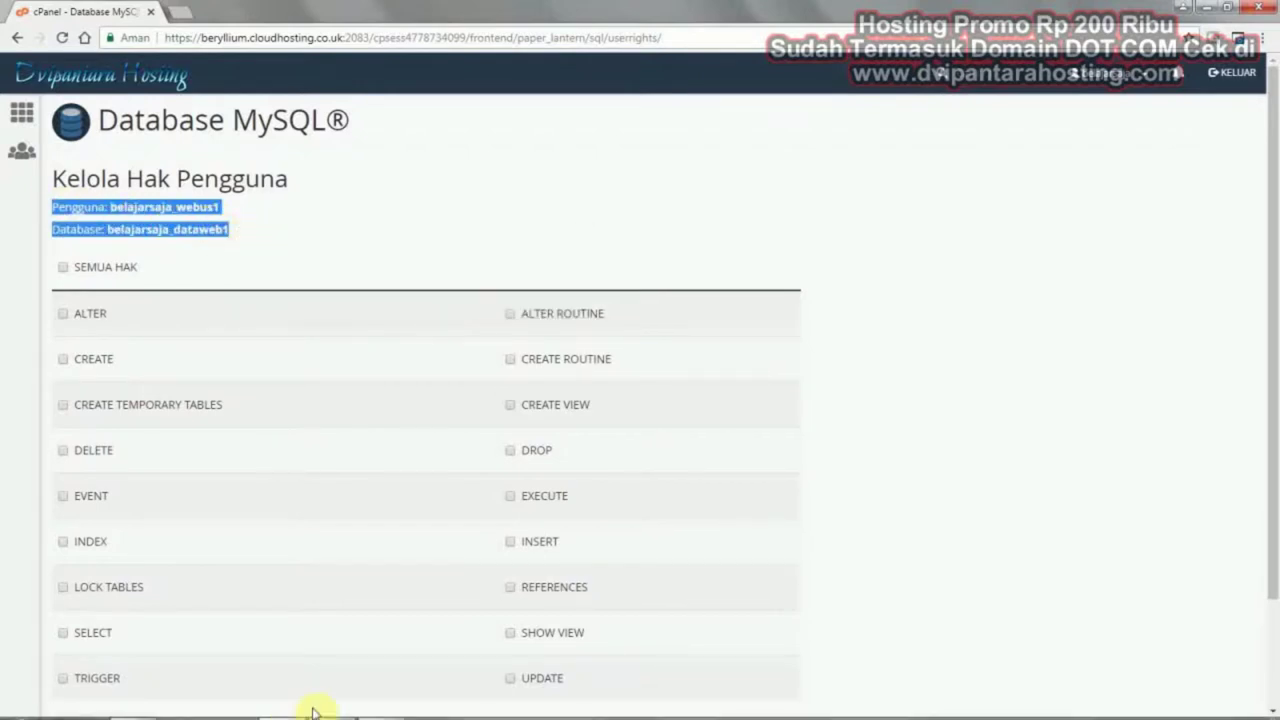
pyautogui.click(372, 706)
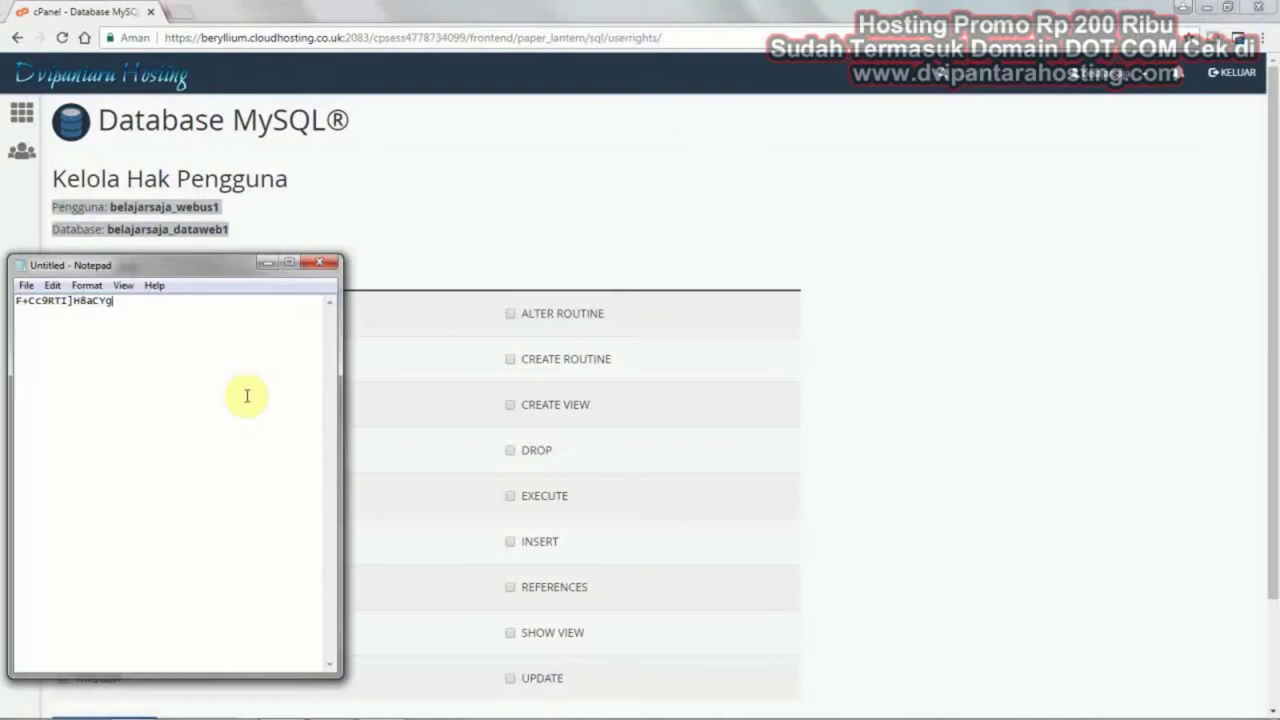
pyautogui.press('Return')
pyautogui.hotkey('ctrl', 'v')
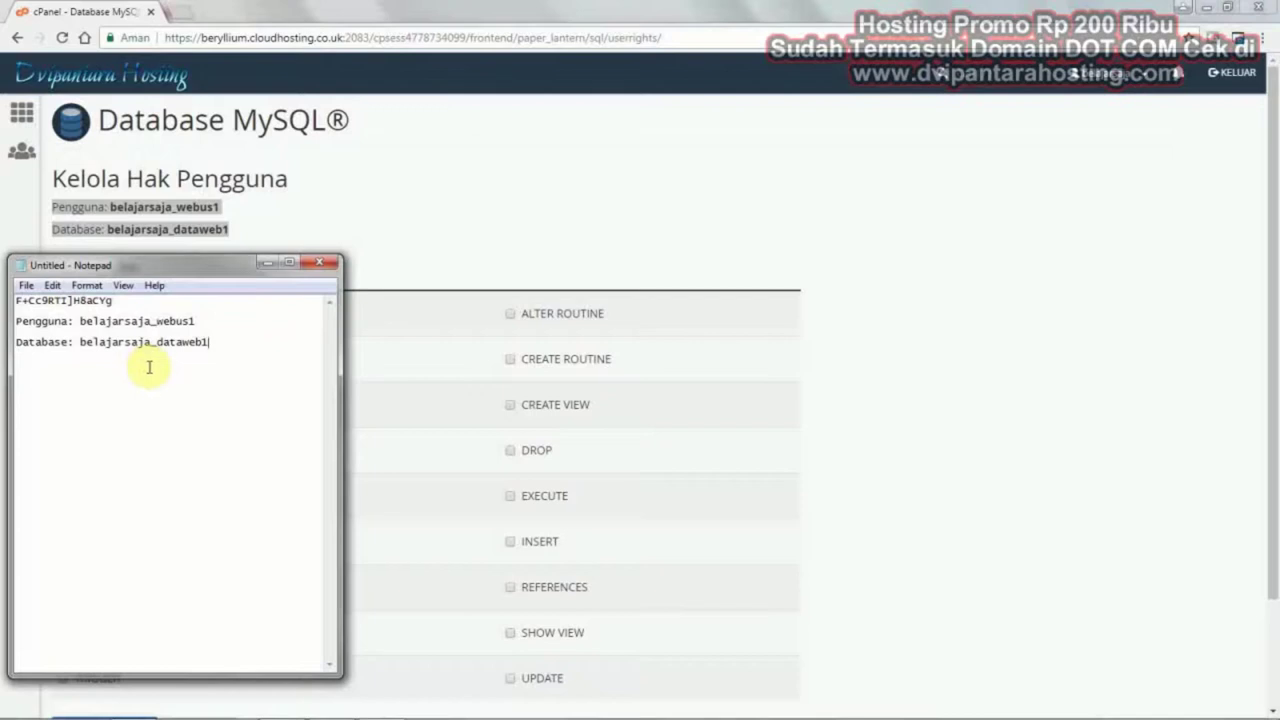
pyautogui.click(548, 200)
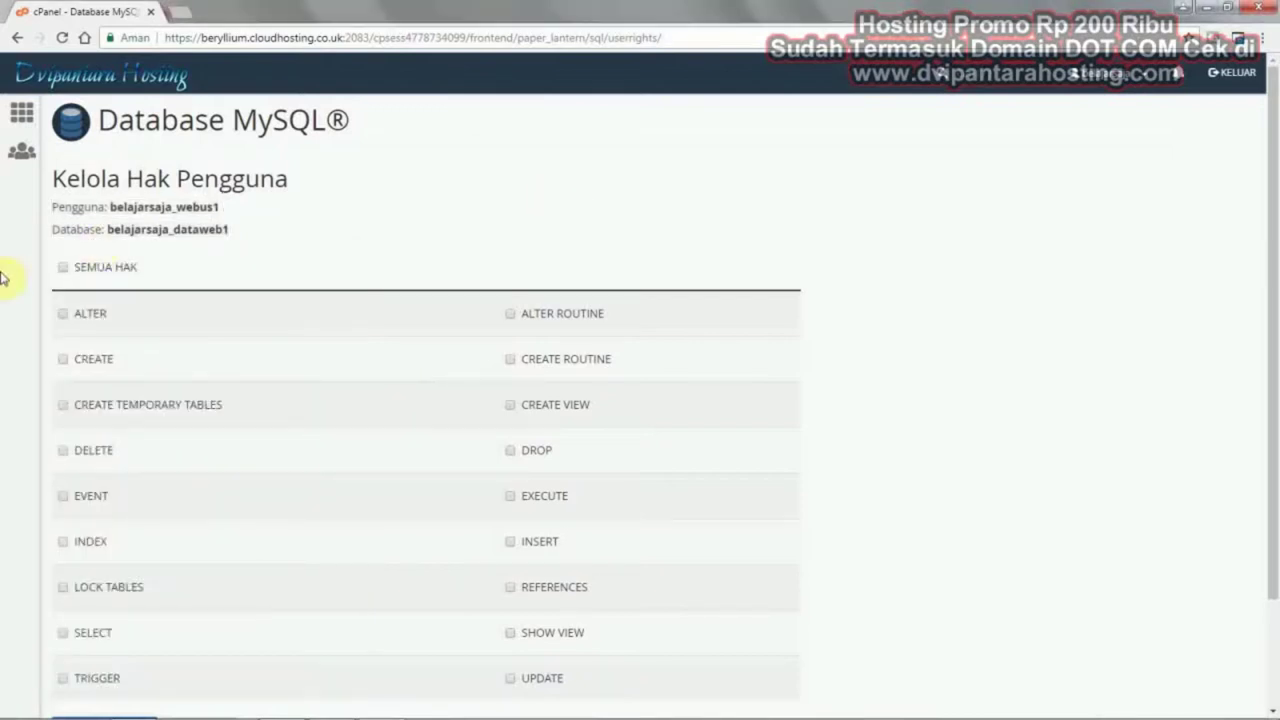
# Grant belajarsaja_webus1 SEMUA HAK on belajarsaja_dataweb1, save, and return to cPanel home
pyautogui.click(63, 268)
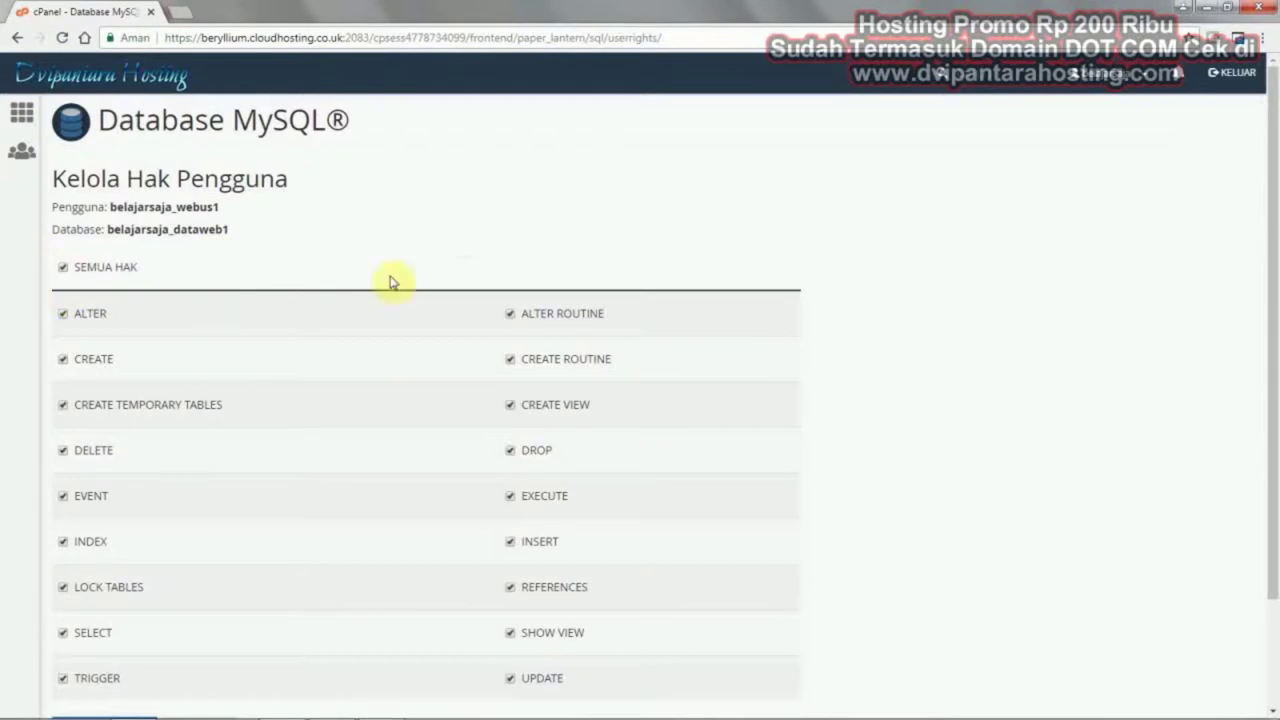
pyautogui.moveTo(53, 203)
pyautogui.mouseDown()
pyautogui.moveTo(246, 237)
pyautogui.moveTo(49, 200)
pyautogui.mouseUp()
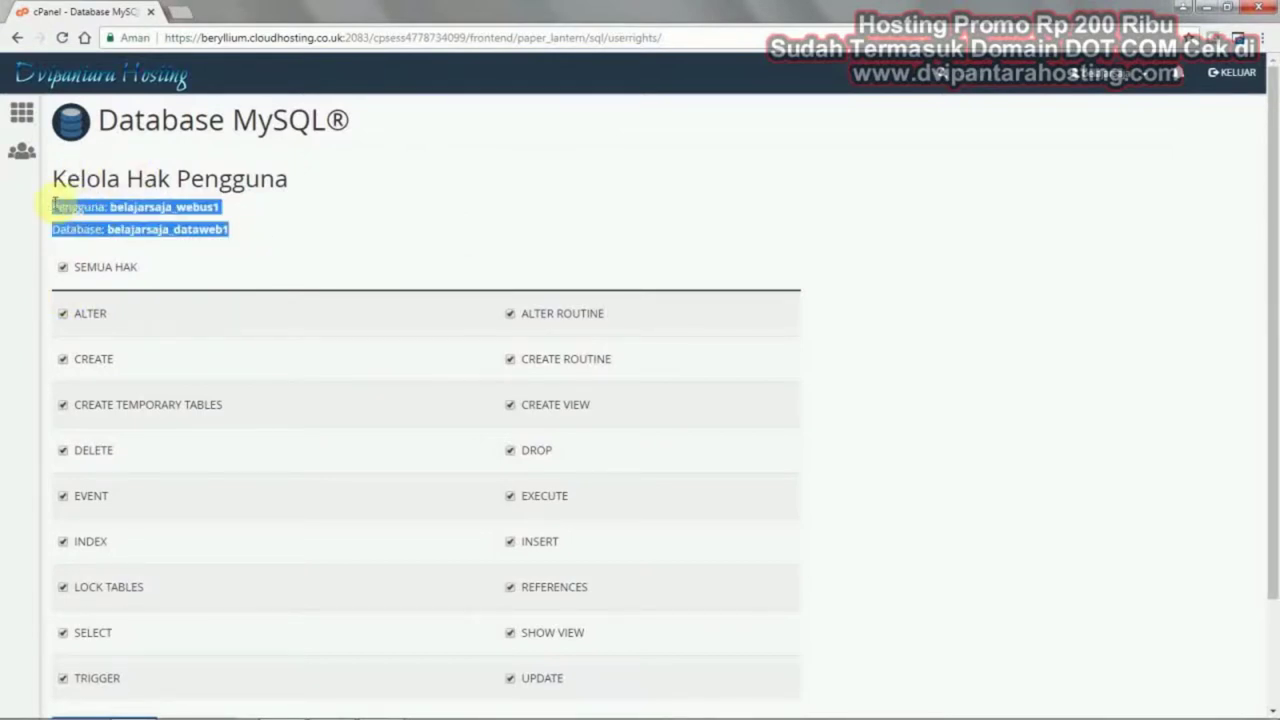
pyautogui.click(323, 206)
pyautogui.scroll(-3, 345, 209)
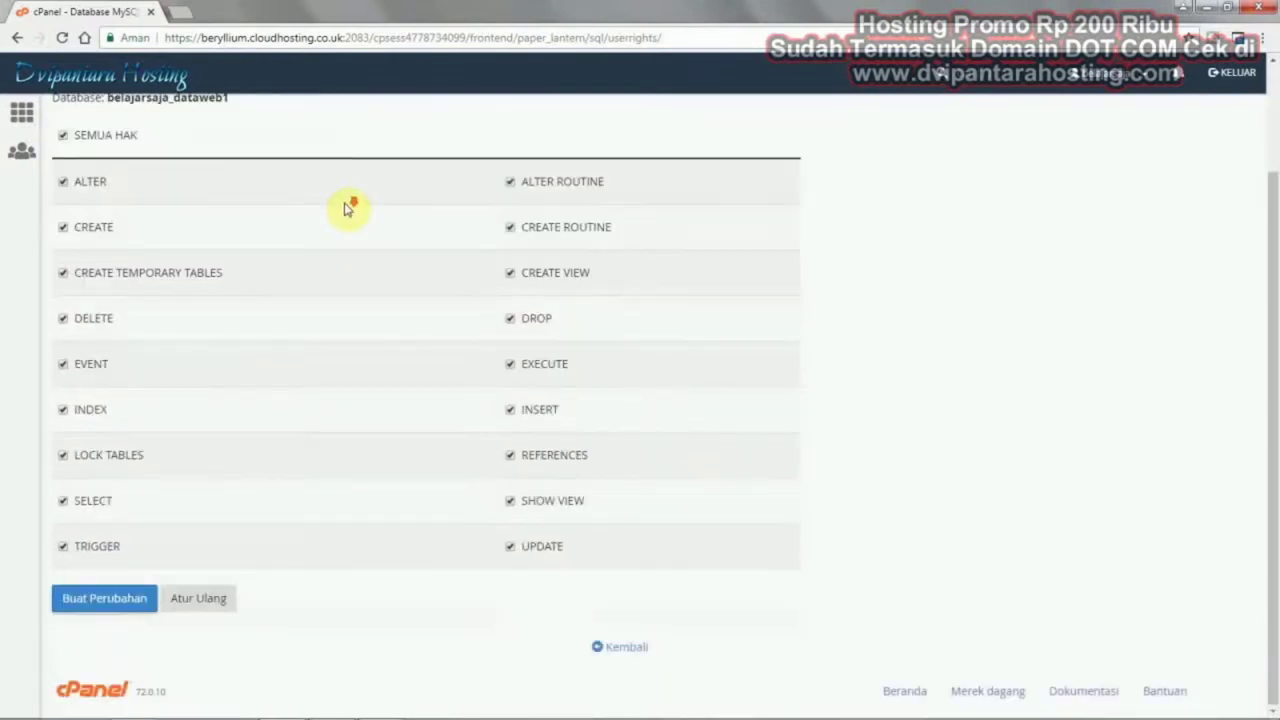
pyautogui.click(96, 599)
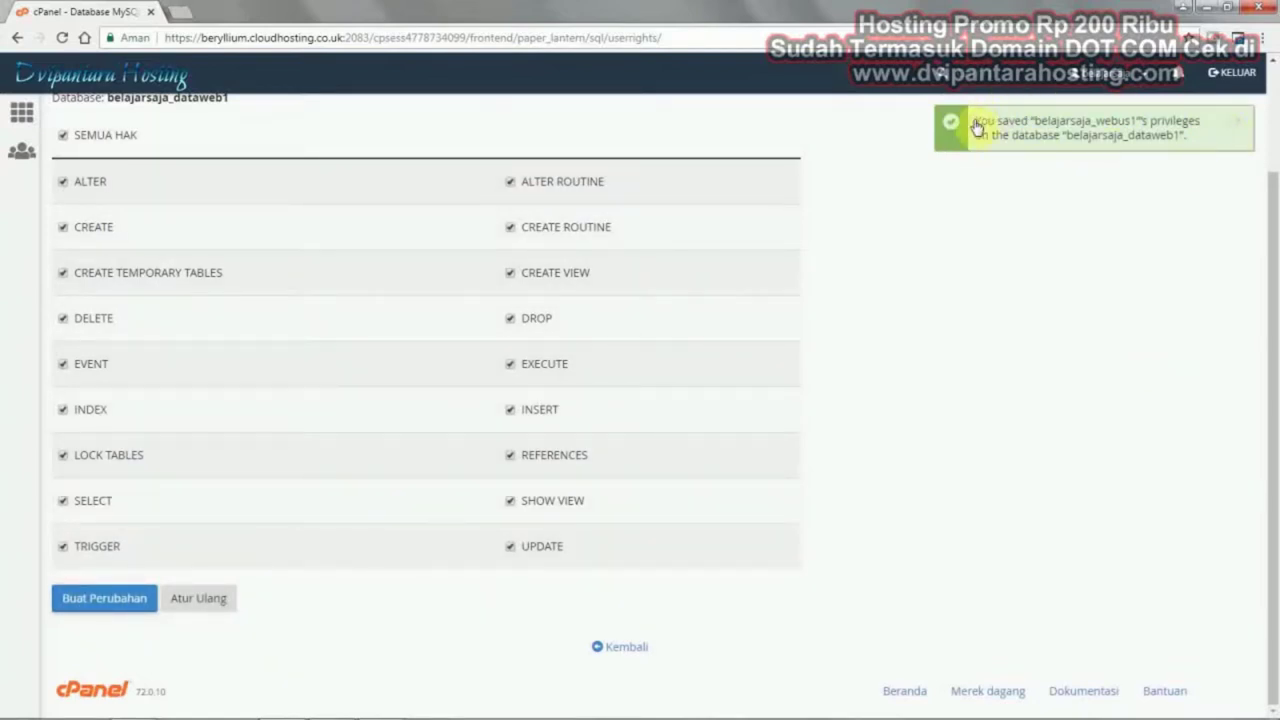
pyautogui.scroll(3, 1000, 400)
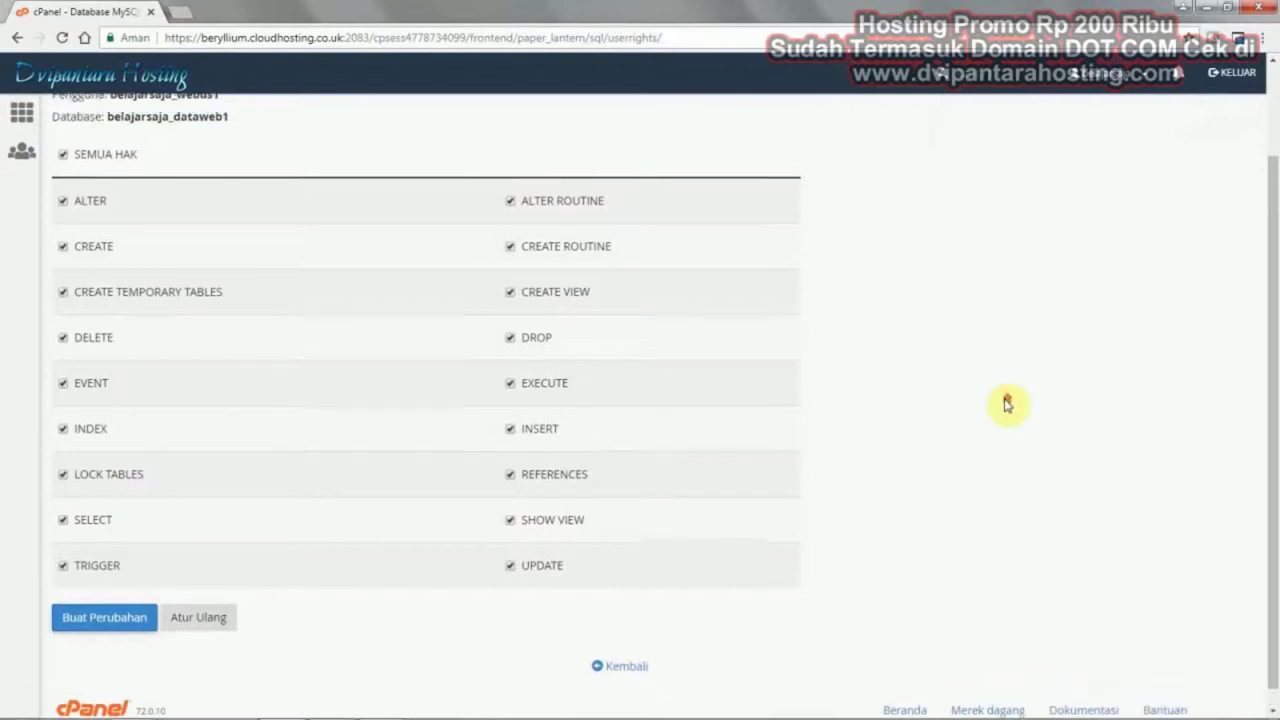
pyautogui.click(24, 113)
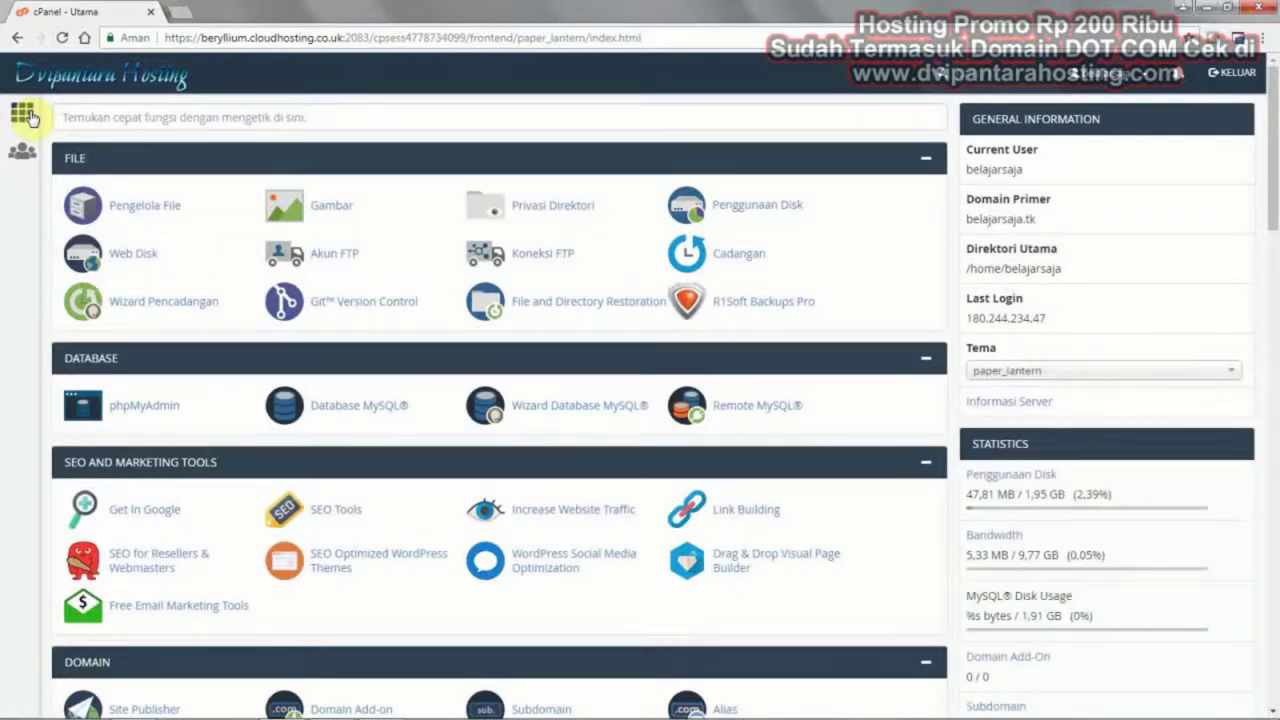
# Open phpMyAdmin, select belajarsaja_dataweb1, and go to its Impor page
pyautogui.click(146, 410)
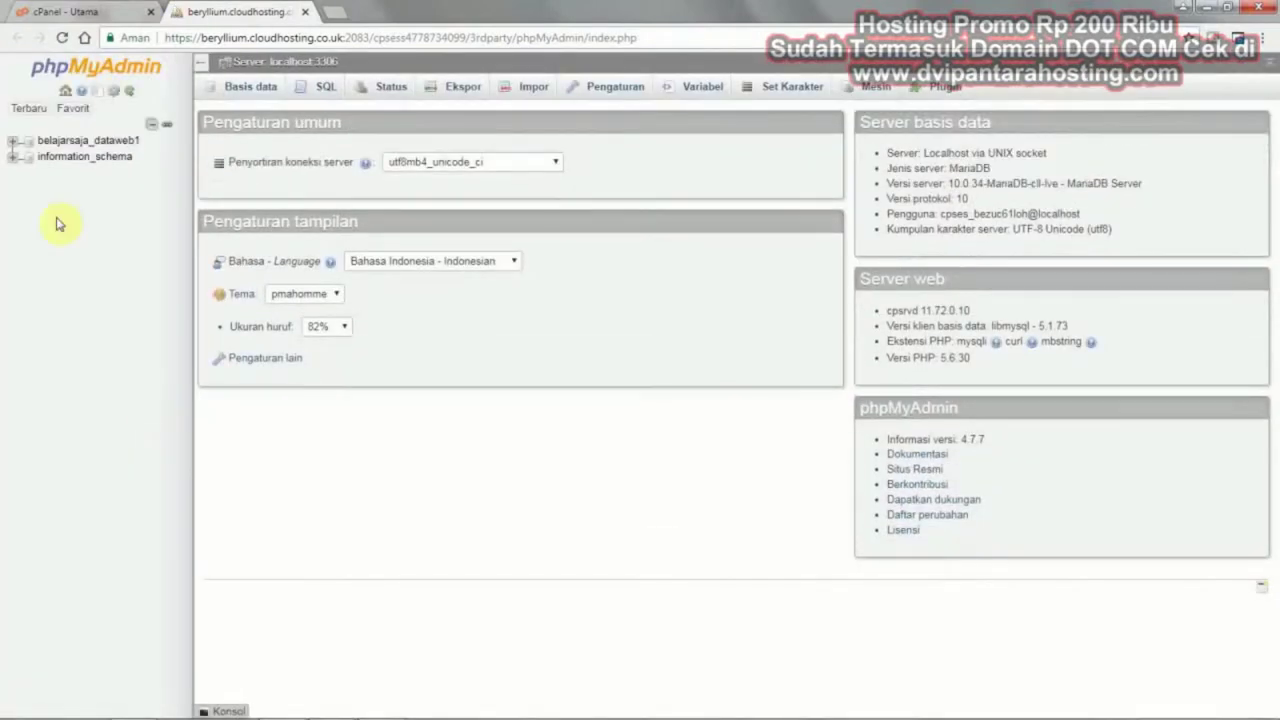
pyautogui.click(70, 145)
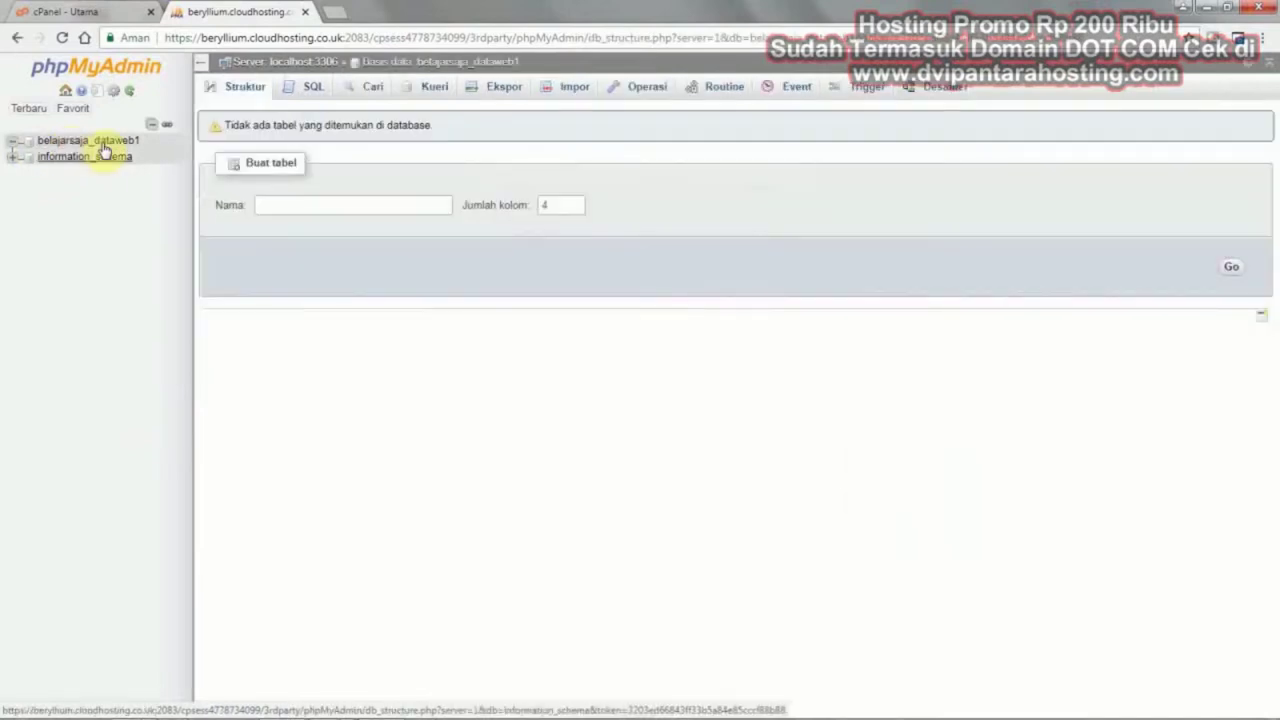
pyautogui.click(91, 143)
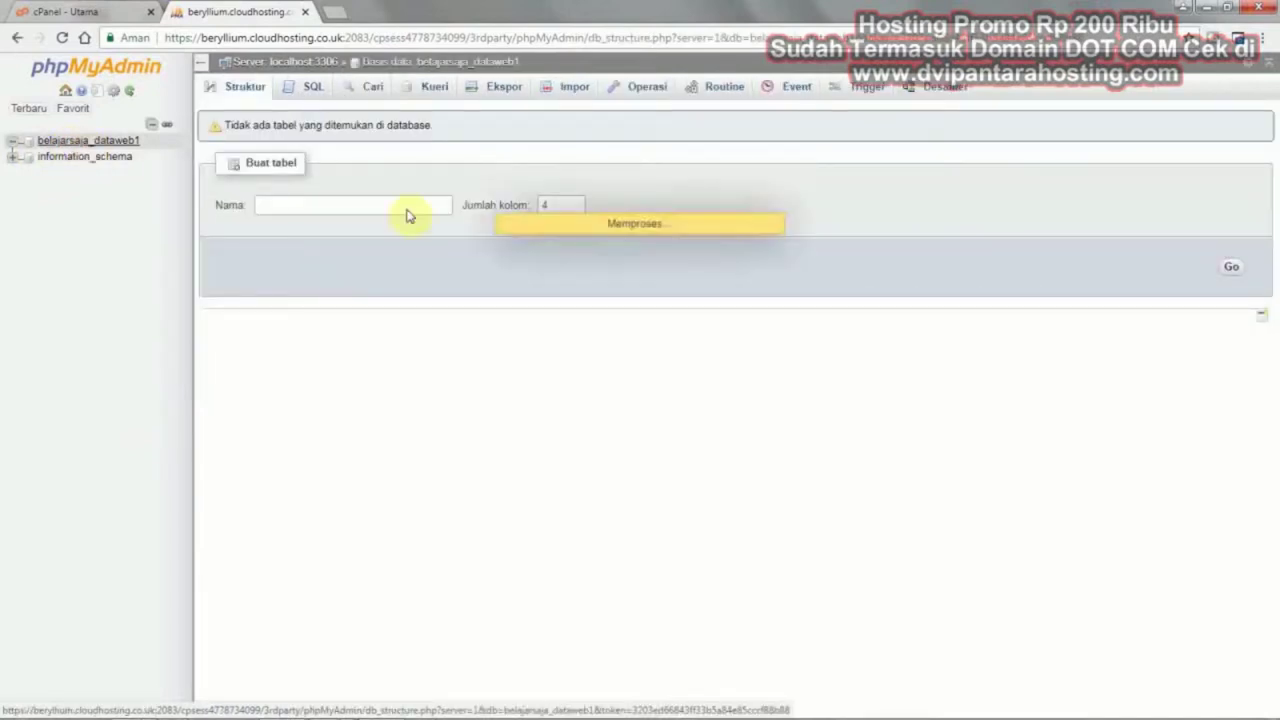
pyautogui.click(582, 91)
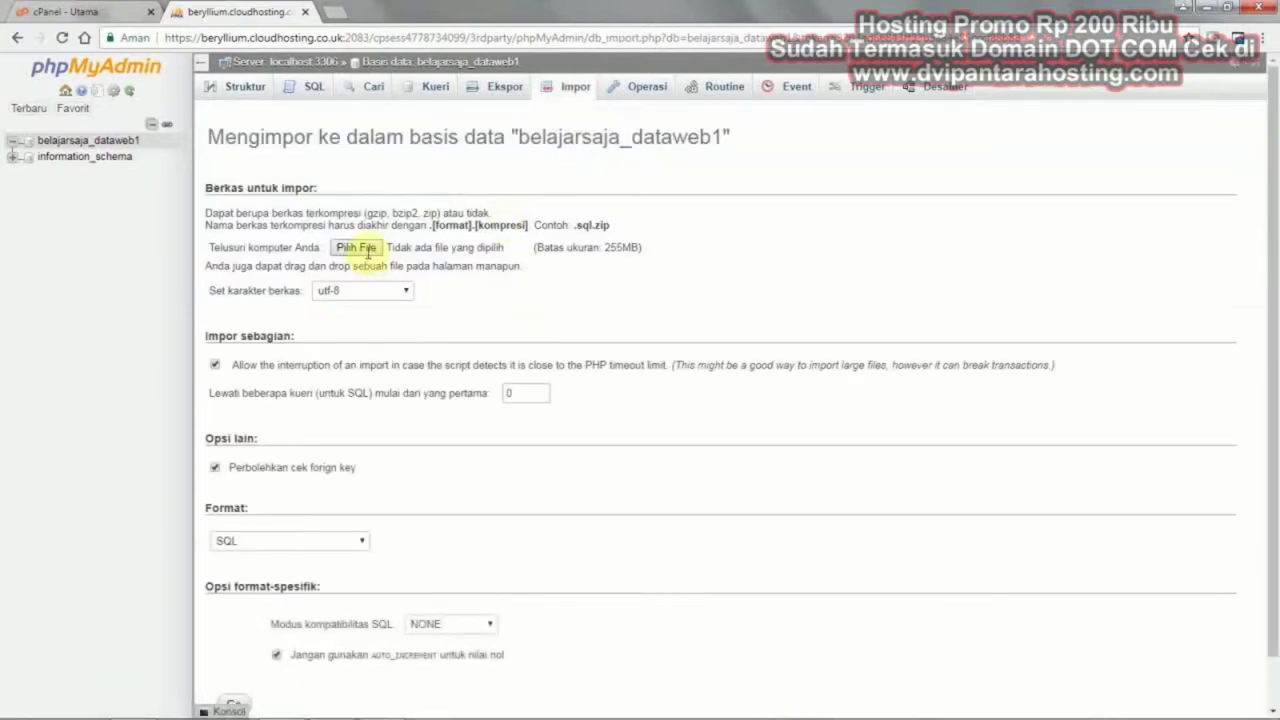
# Choose C:\FILE JOOMLA\DB SAYA\situsweb.sql and import it into the database
pyautogui.click(357, 248)
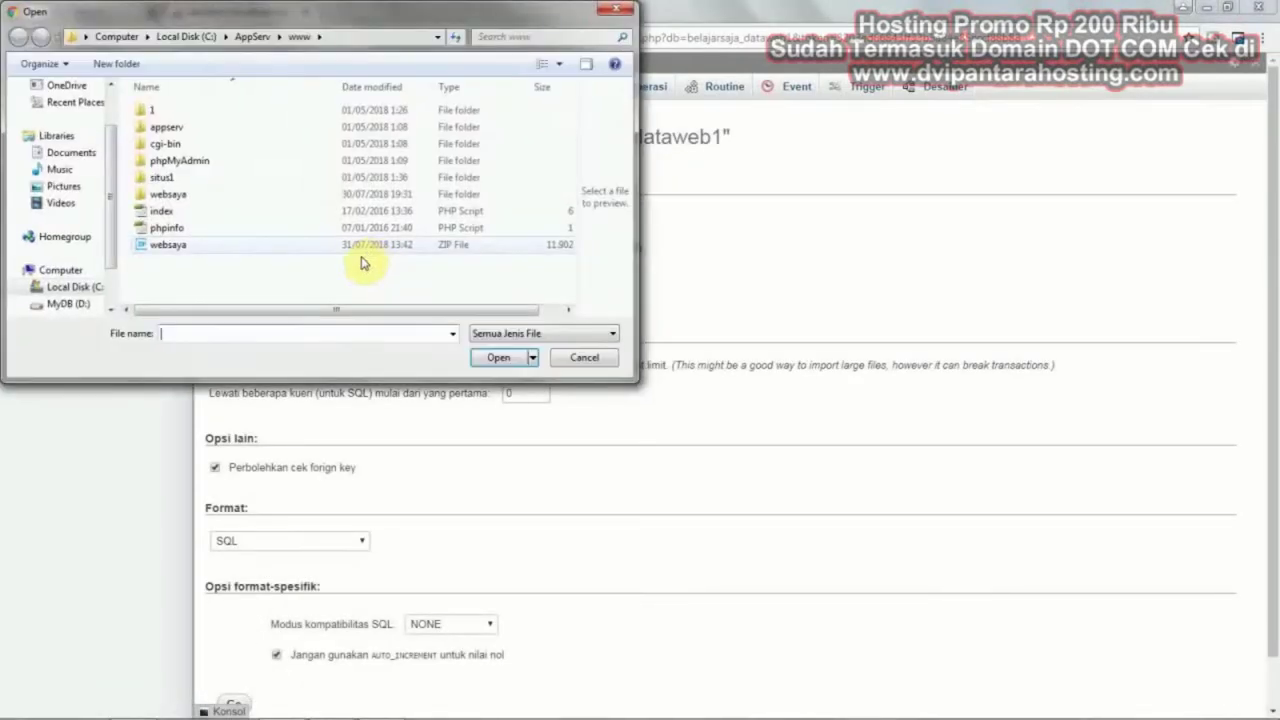
pyautogui.click(76, 287)
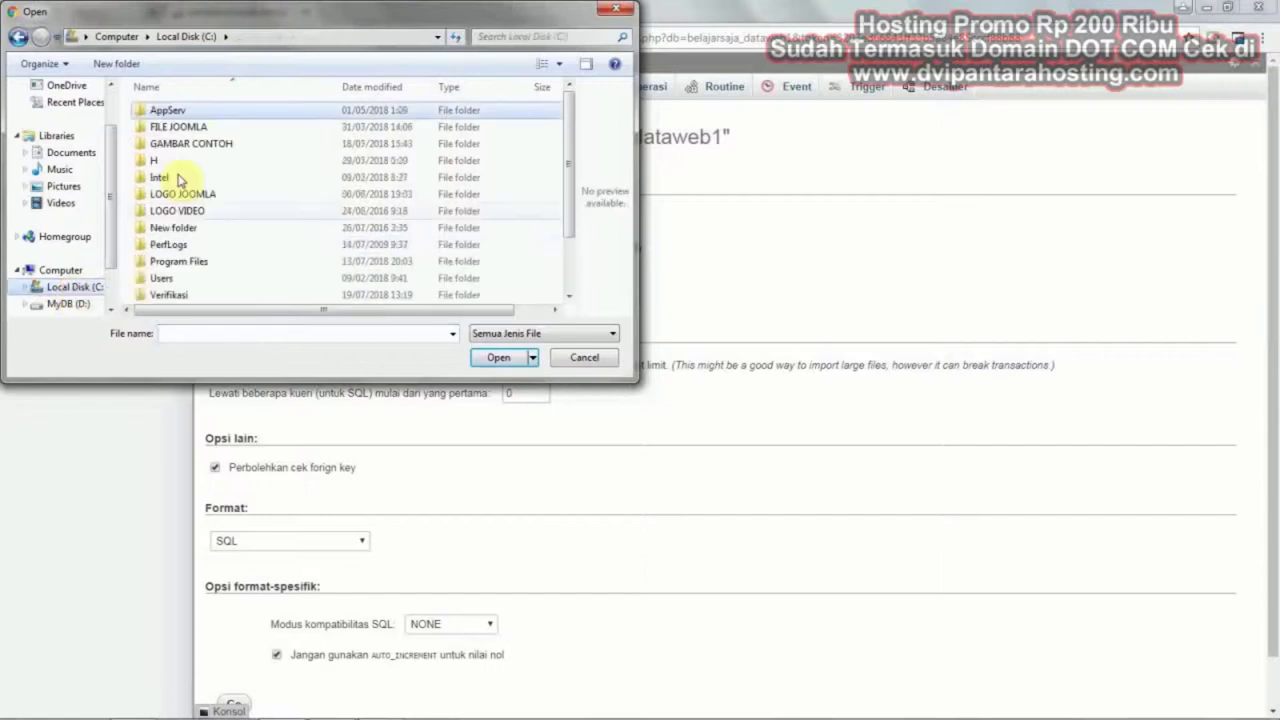
pyautogui.doubleClick(189, 128)
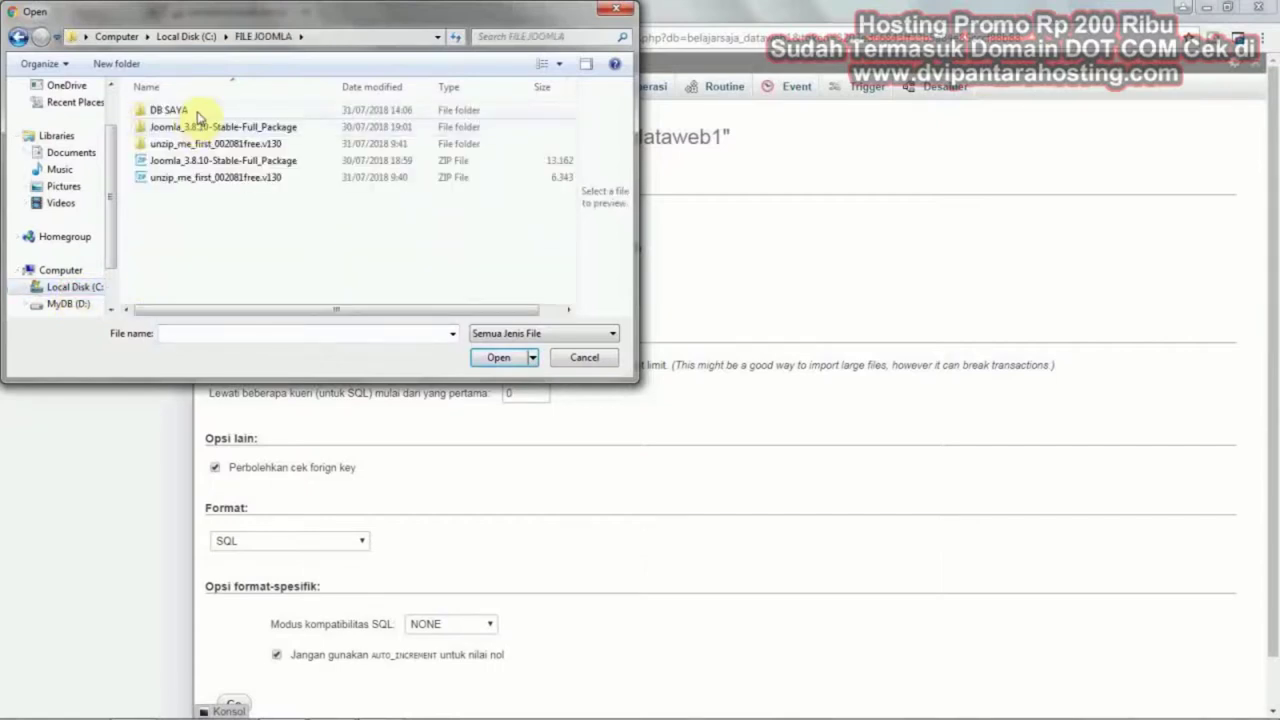
pyautogui.doubleClick(195, 112)
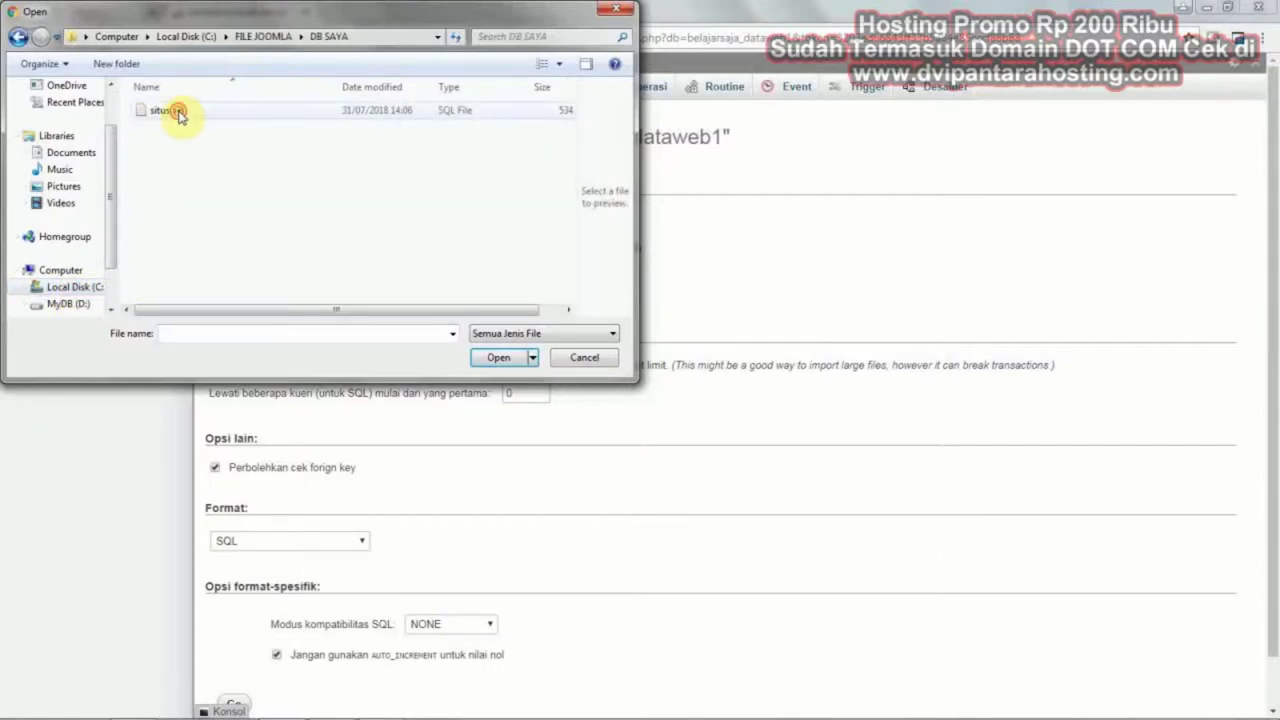
pyautogui.doubleClick(176, 111)
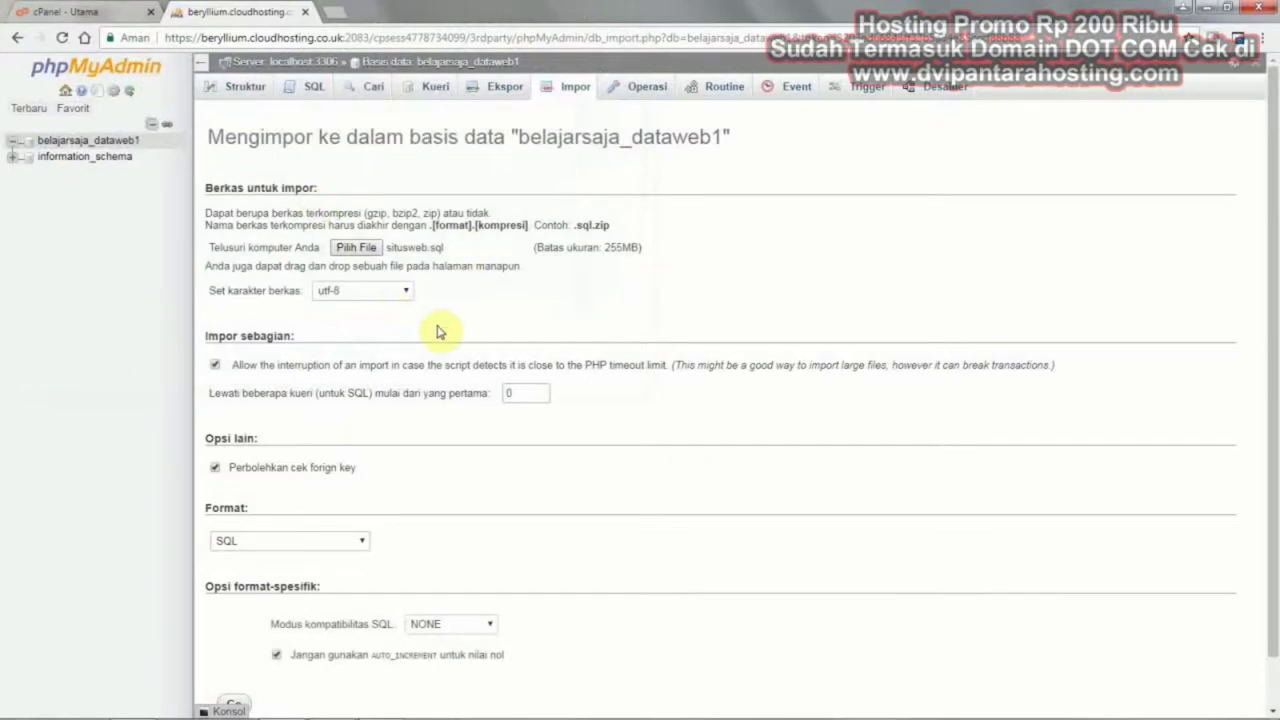
pyautogui.scroll(-1, 686, 475)
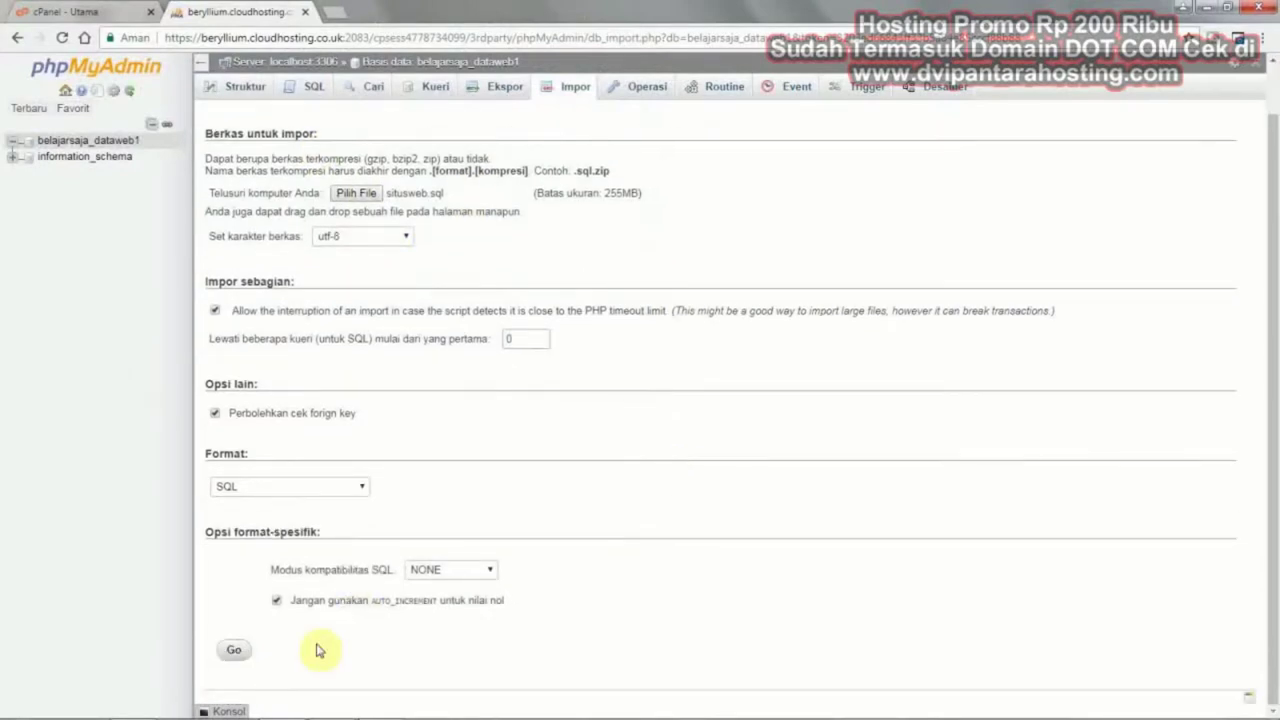
pyautogui.click(234, 651)
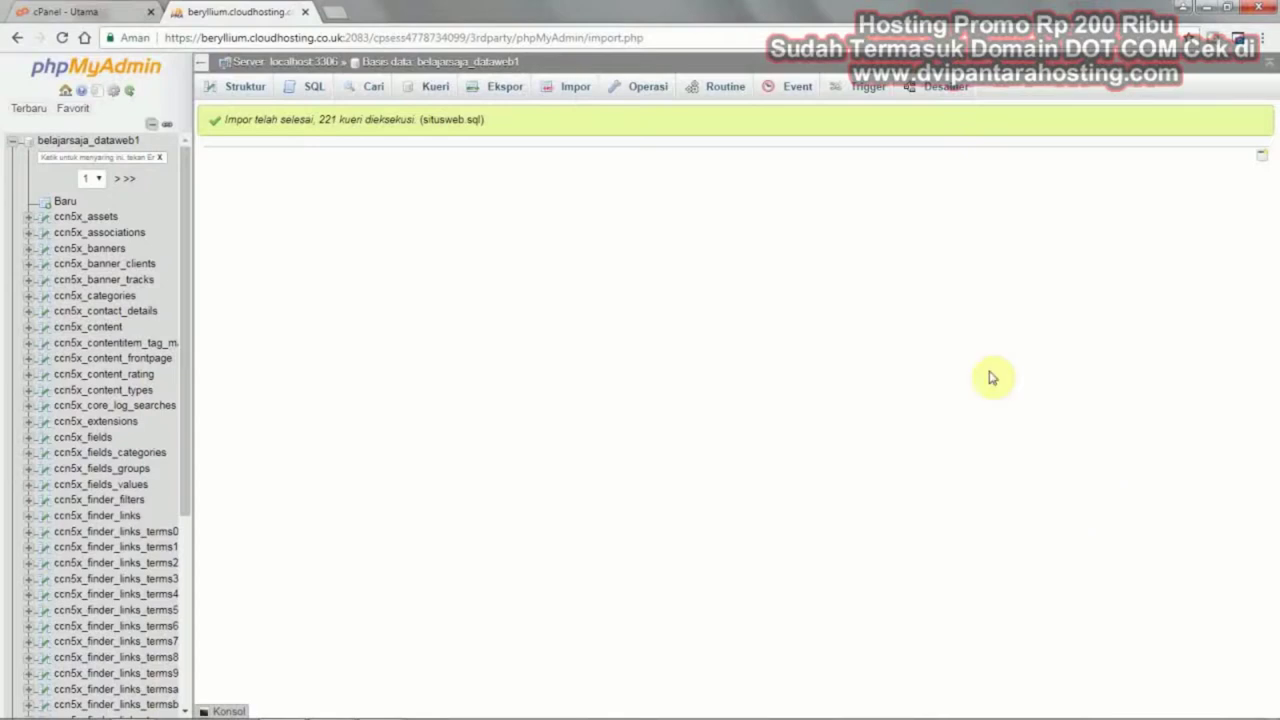
# Check the imported ccn5x_ tables in the sidebar, then close the phpMyAdmin tab
pyautogui.moveTo(187, 633); pyautogui.dragTo(203, 374)
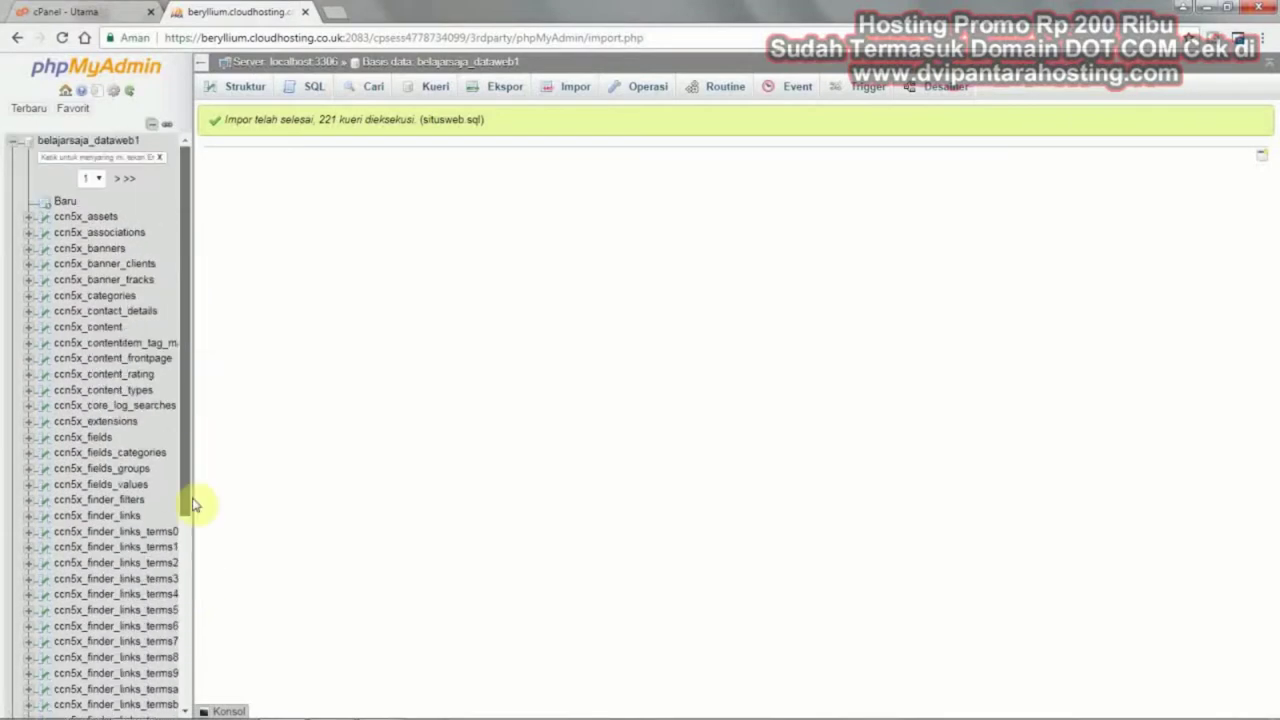
pyautogui.moveTo(191, 500); pyautogui.dragTo(203, 441)
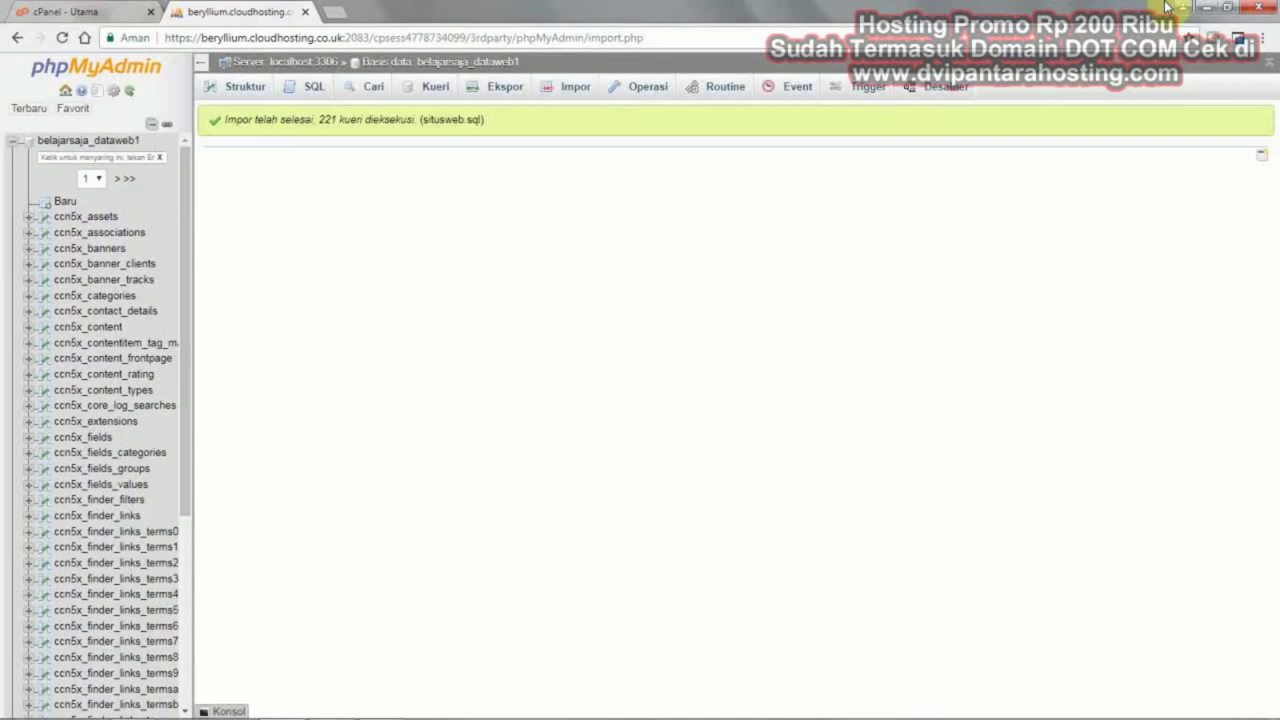
pyautogui.click(308, 12)
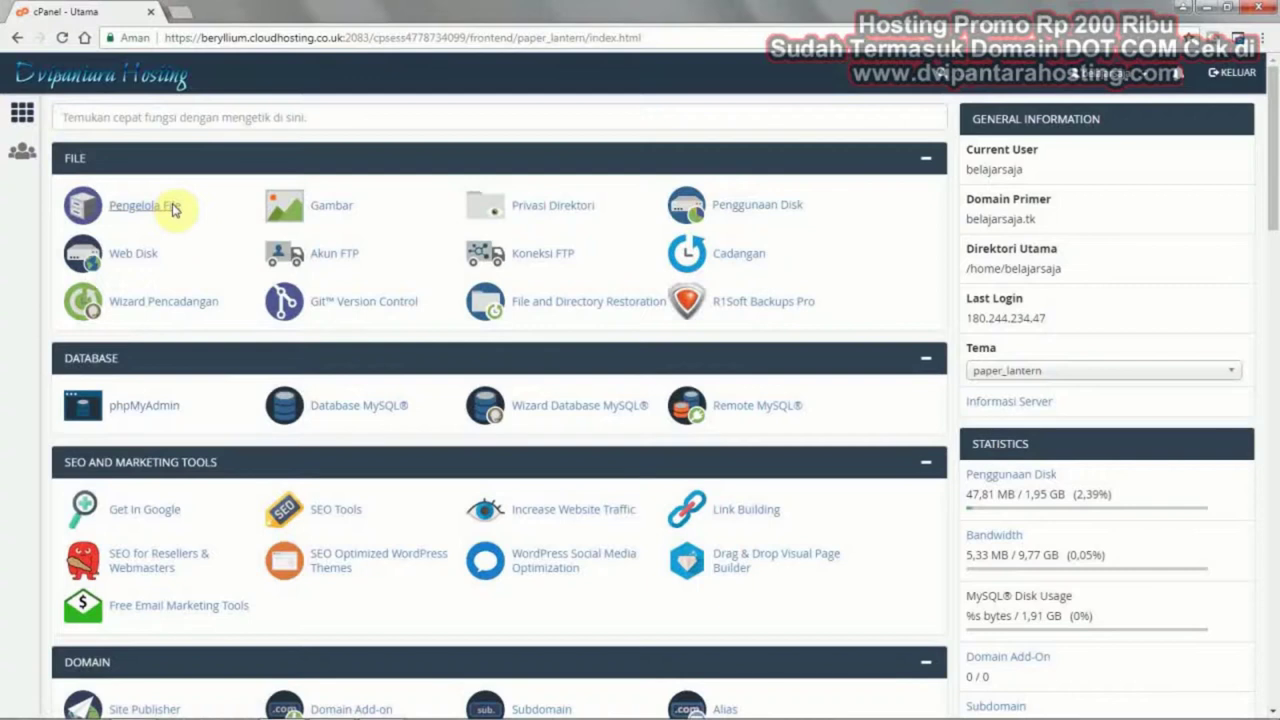
# In File Manager, go into the www folder and select configuration.php
pyautogui.click(174, 209)
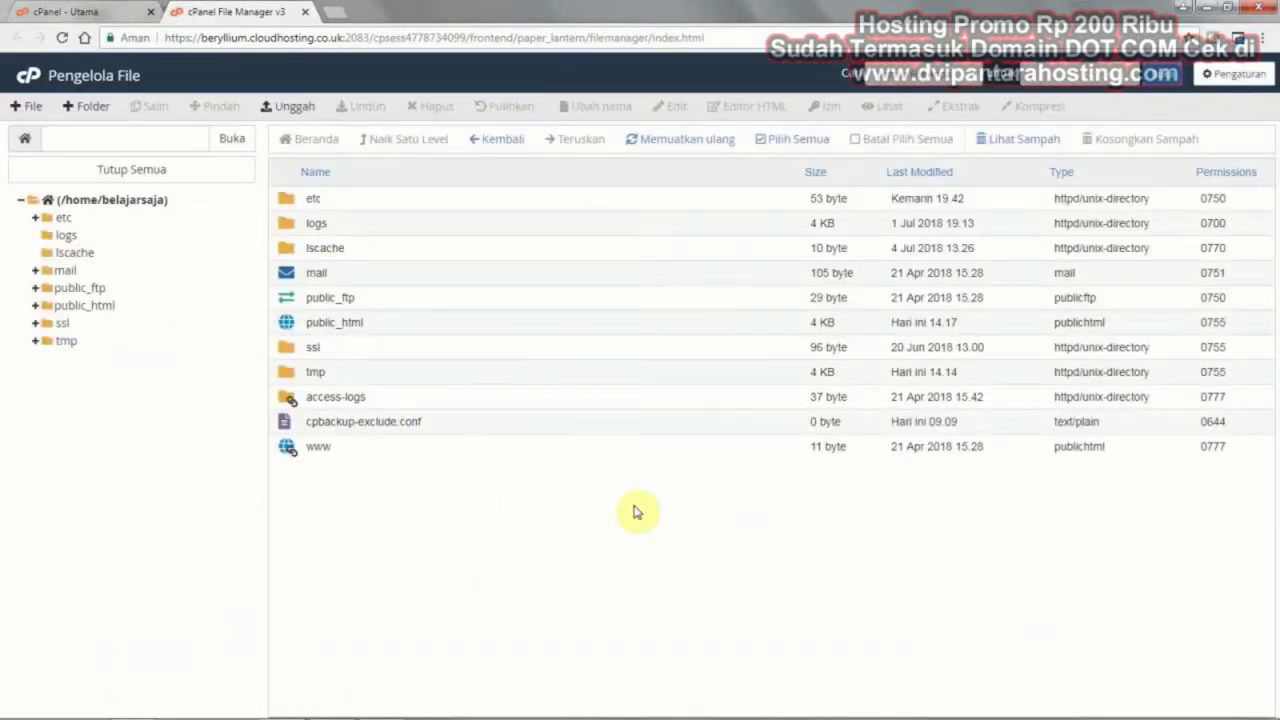
pyautogui.click(296, 455)
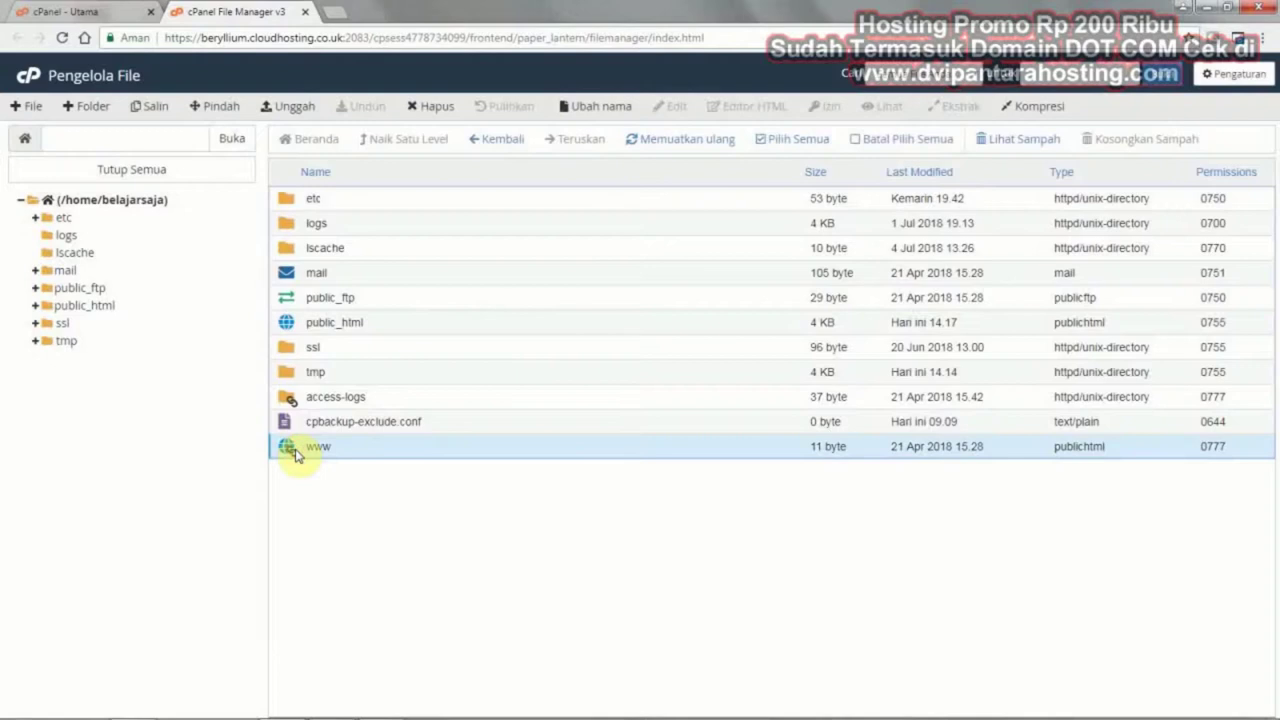
pyautogui.doubleClick(296, 449)
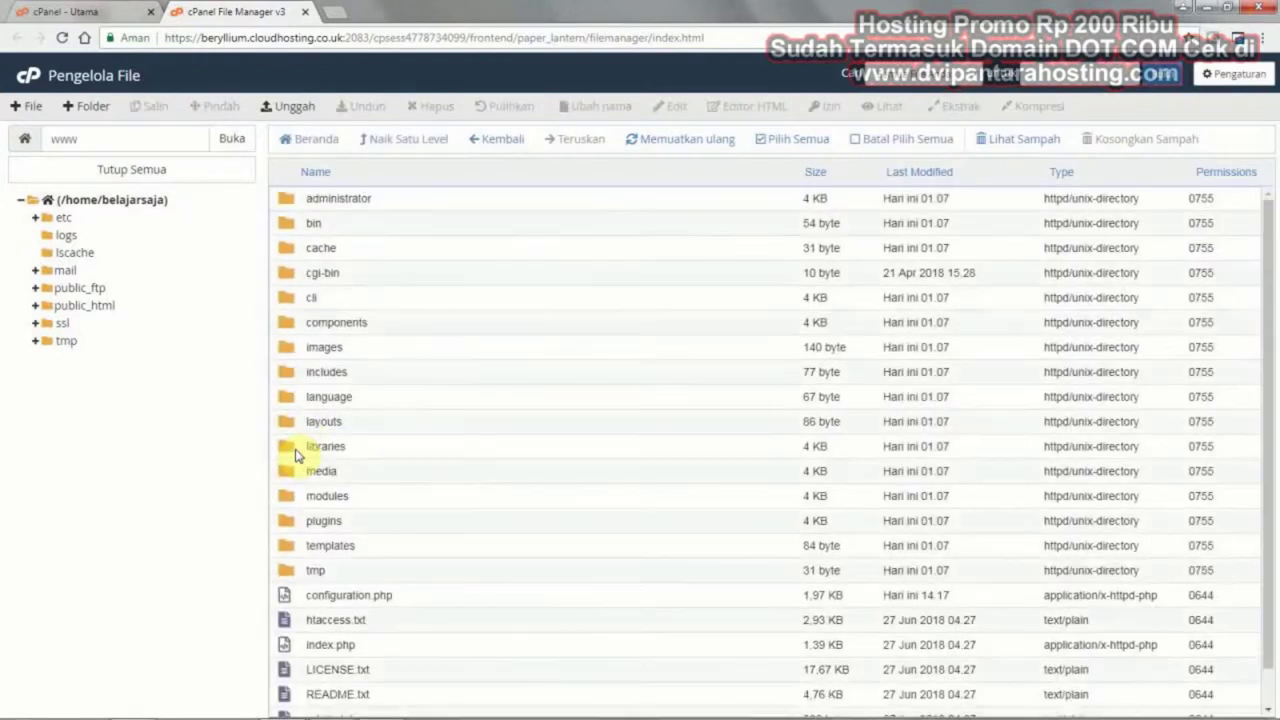
pyautogui.scroll(-1, 455, 435)
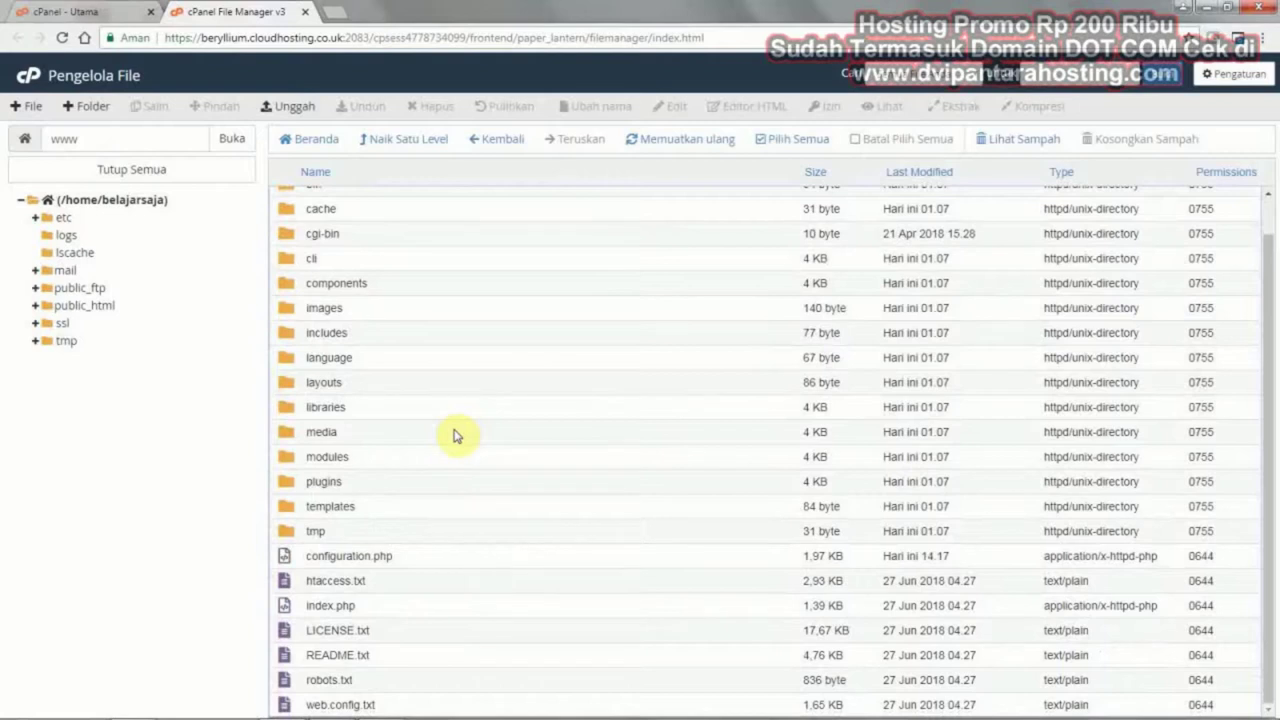
pyautogui.click(293, 565)
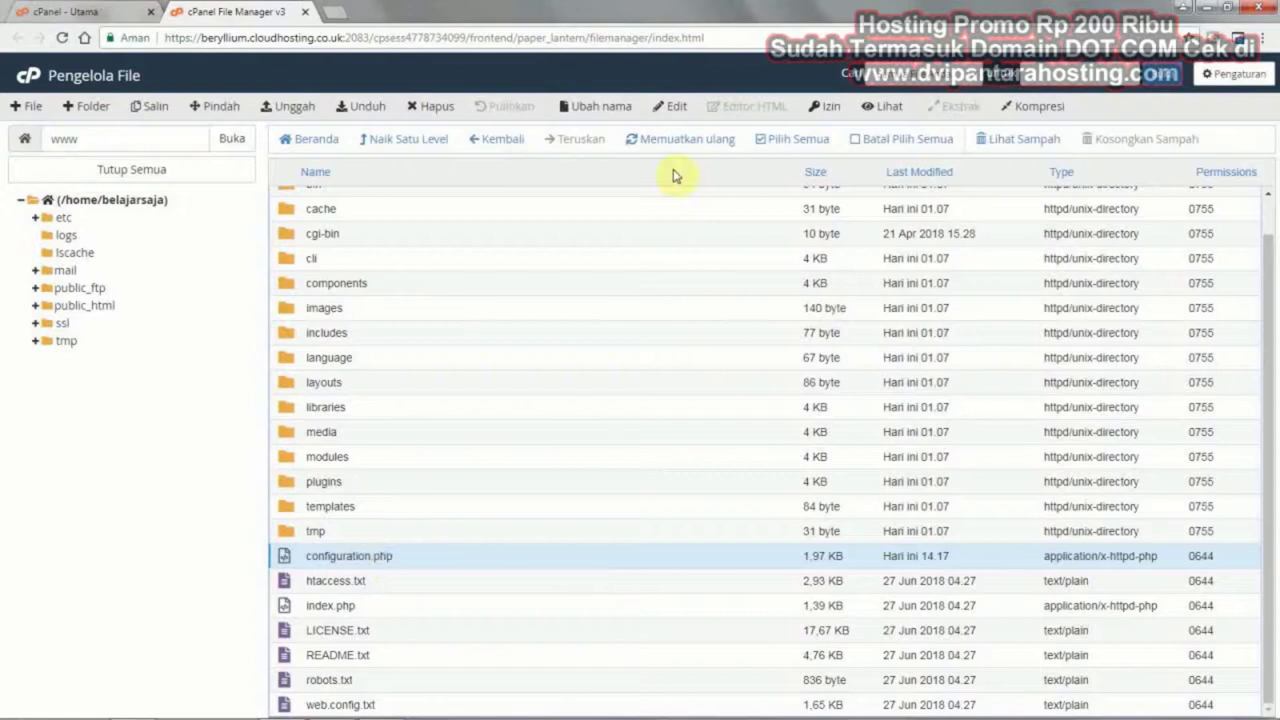
# Open configuration.php in the code editor and find the database user and password lines
pyautogui.click(675, 108)
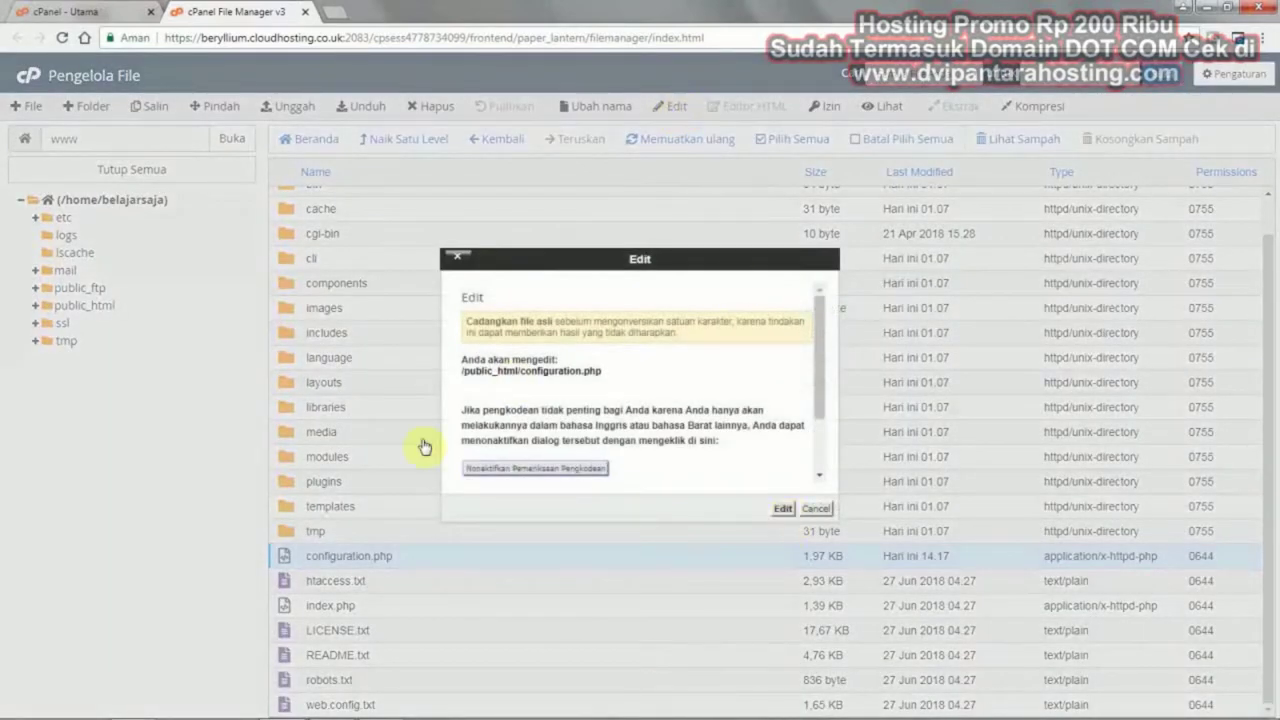
pyautogui.click(783, 509)
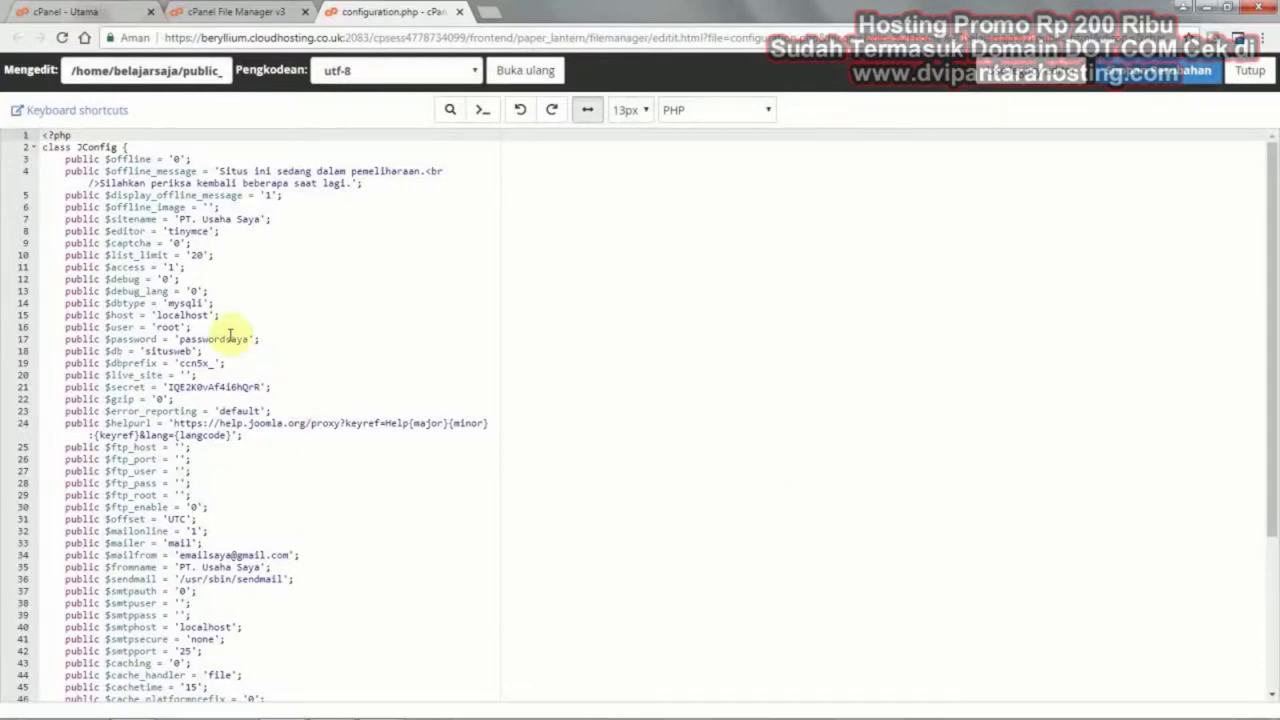
pyautogui.scroll(-3, 230, 336)
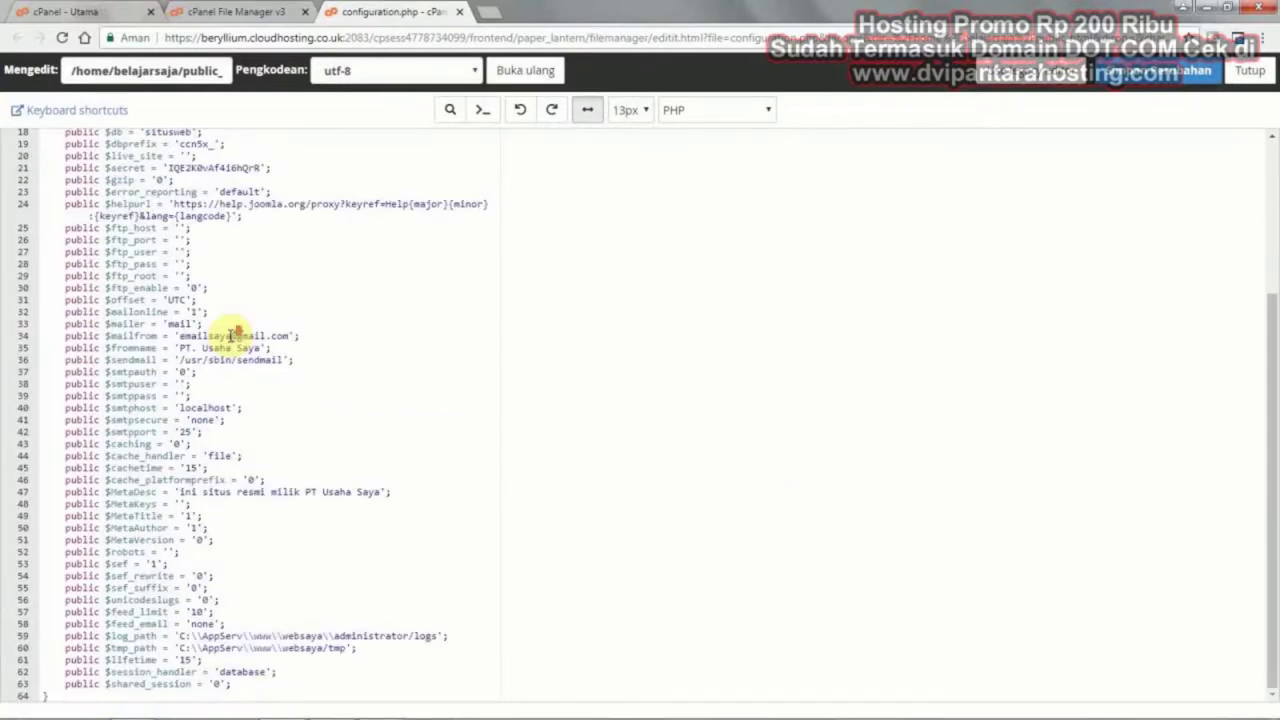
pyautogui.scroll(3, 230, 336)
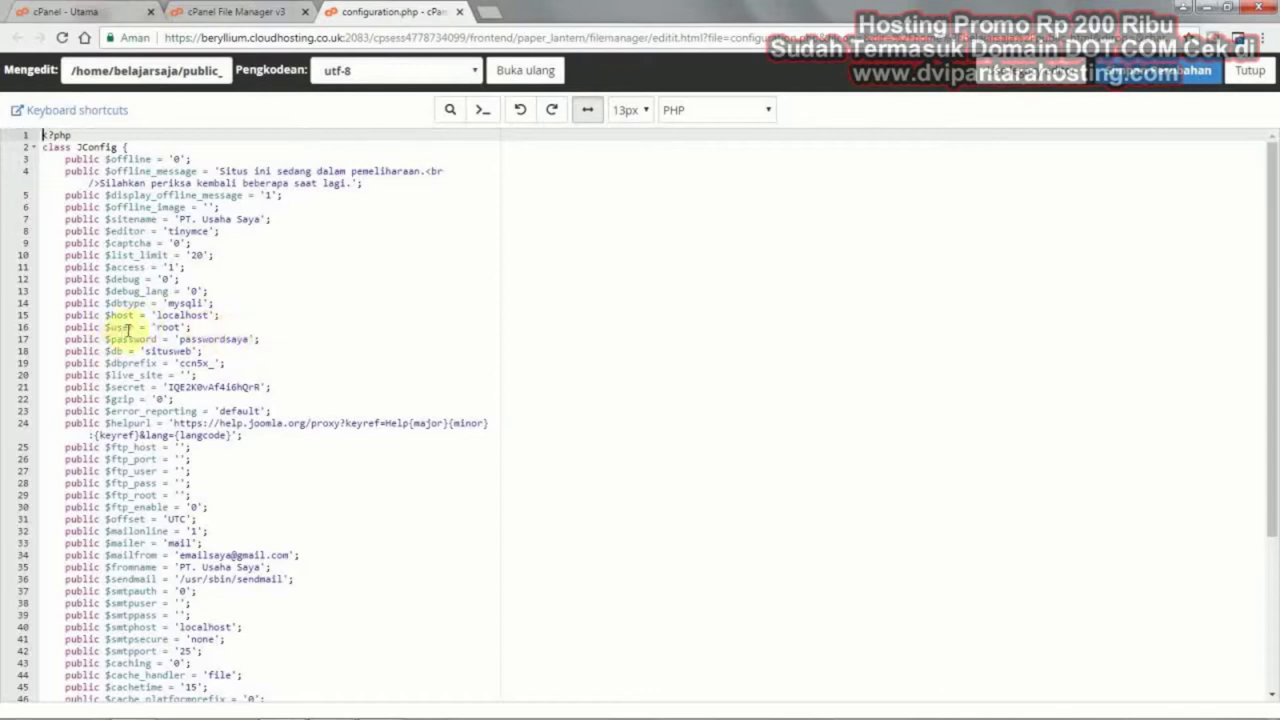
pyautogui.moveTo(192, 326); pyautogui.dragTo(62, 323)
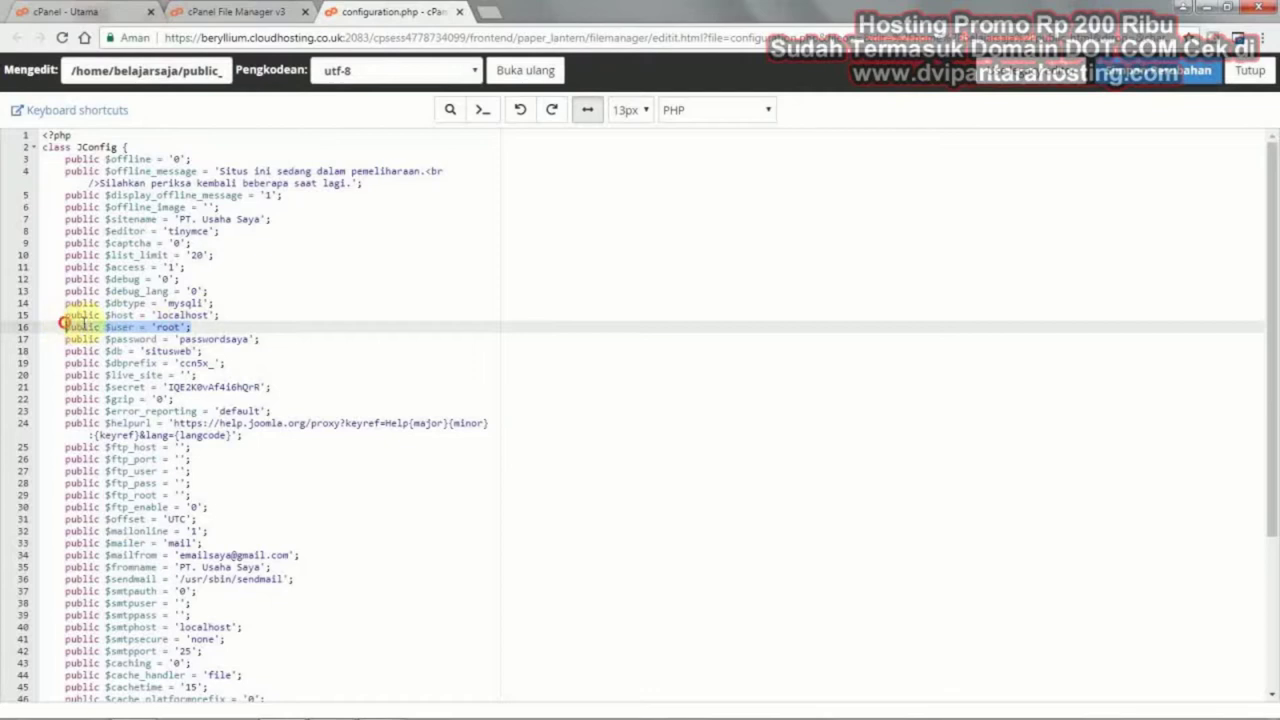
pyautogui.click(186, 336)
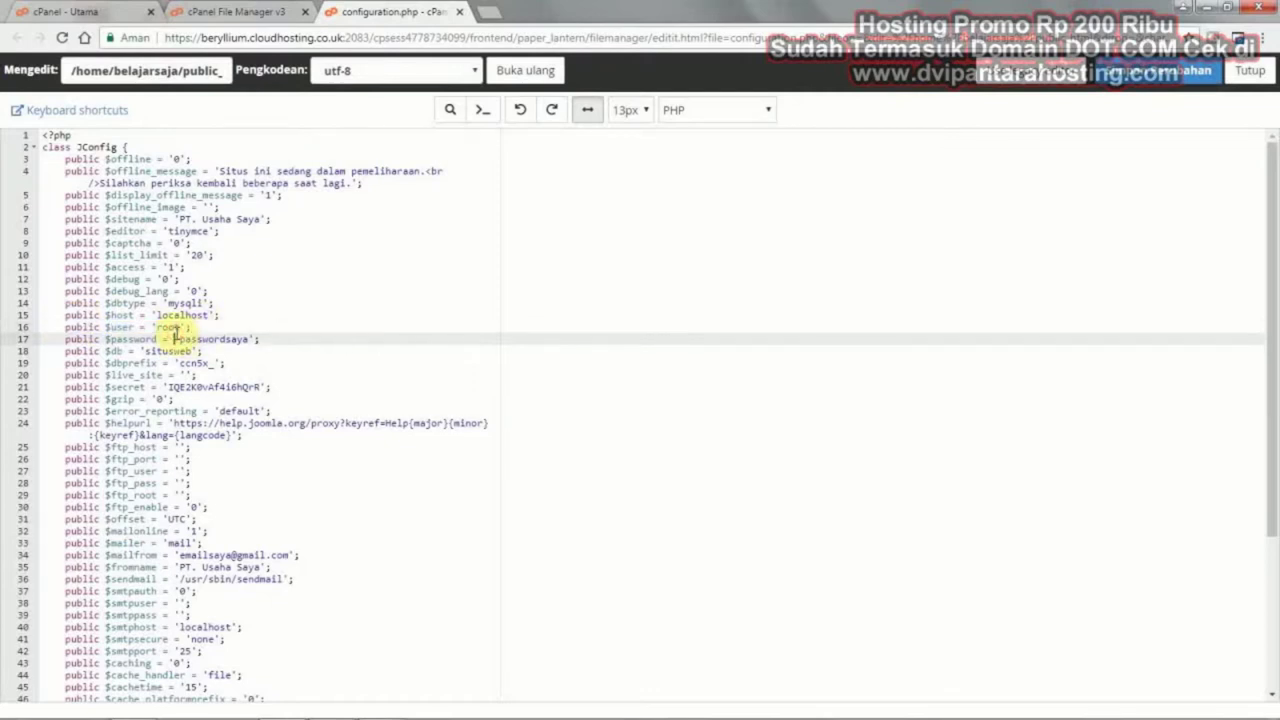
# Replace the database user 'root' with belajarsaja_webus1 copied from the credentials note
pyautogui.click(388, 706)
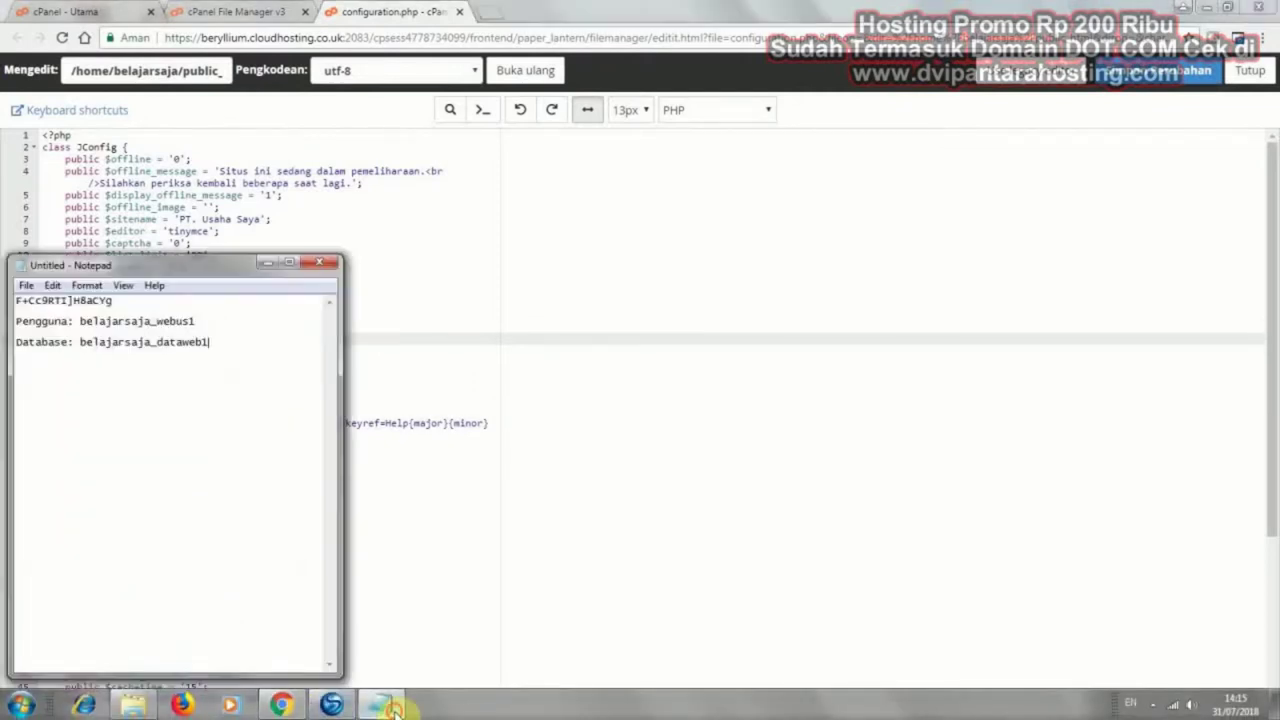
pyautogui.moveTo(189, 258); pyautogui.dragTo(574, 342)
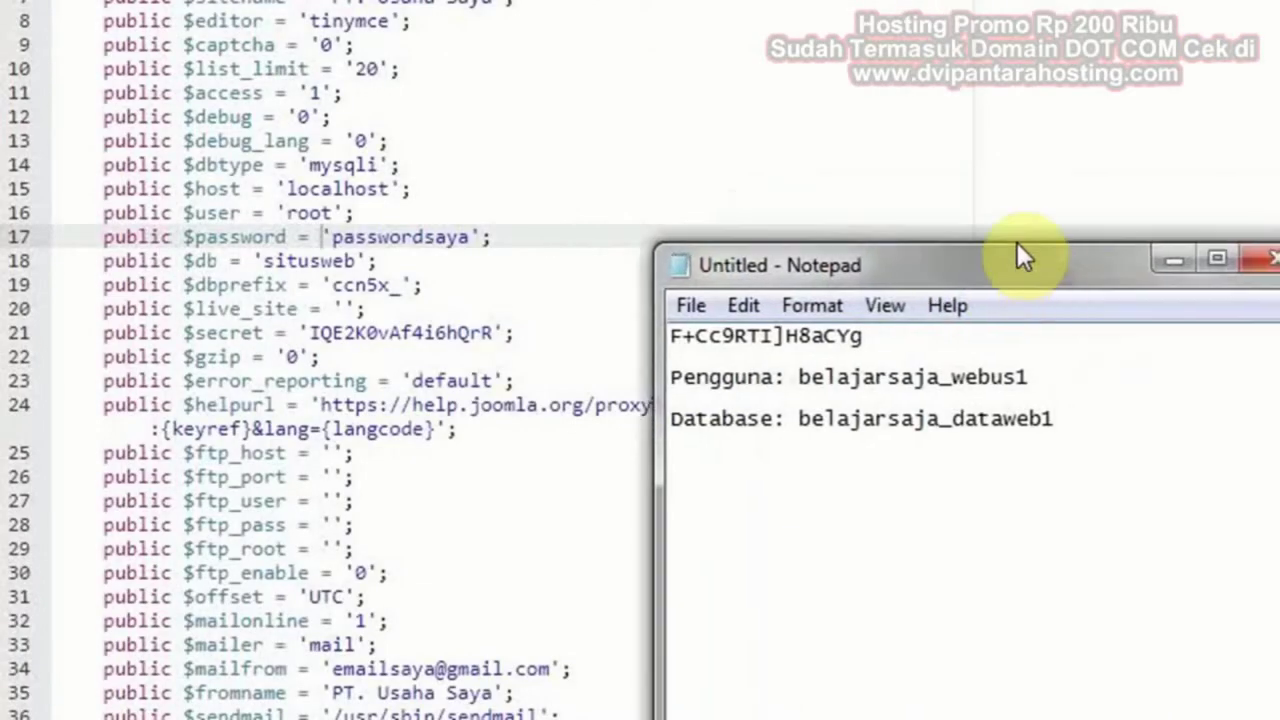
pyautogui.moveTo(1017, 242); pyautogui.dragTo(957, 89)
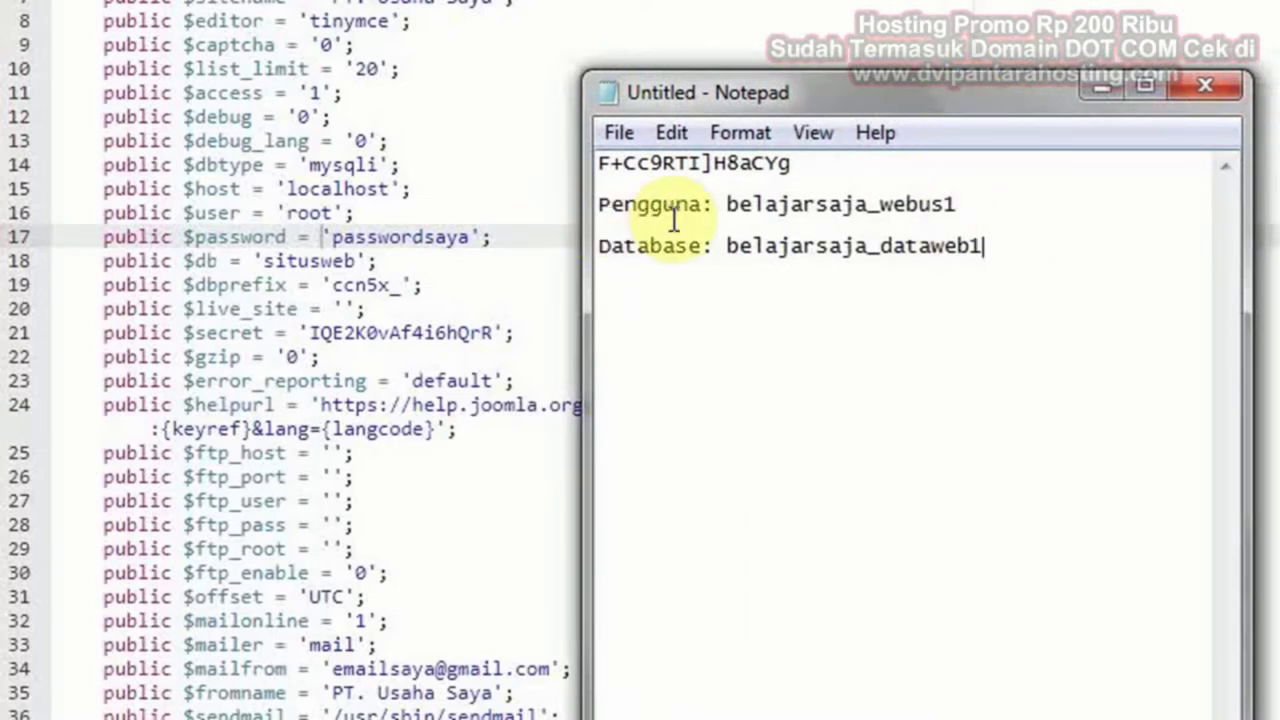
pyautogui.moveTo(960, 204); pyautogui.dragTo(727, 208)
pyautogui.rightClick(797, 203)
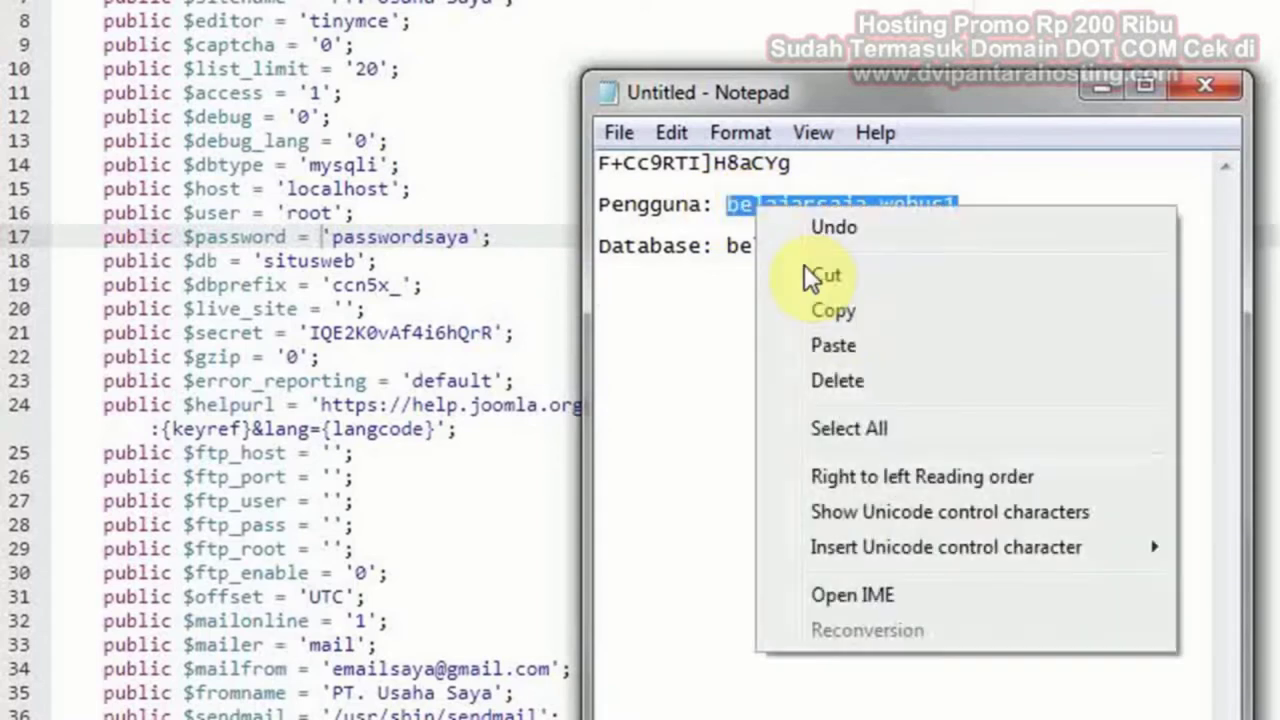
pyautogui.click(841, 310)
pyautogui.click(413, 237)
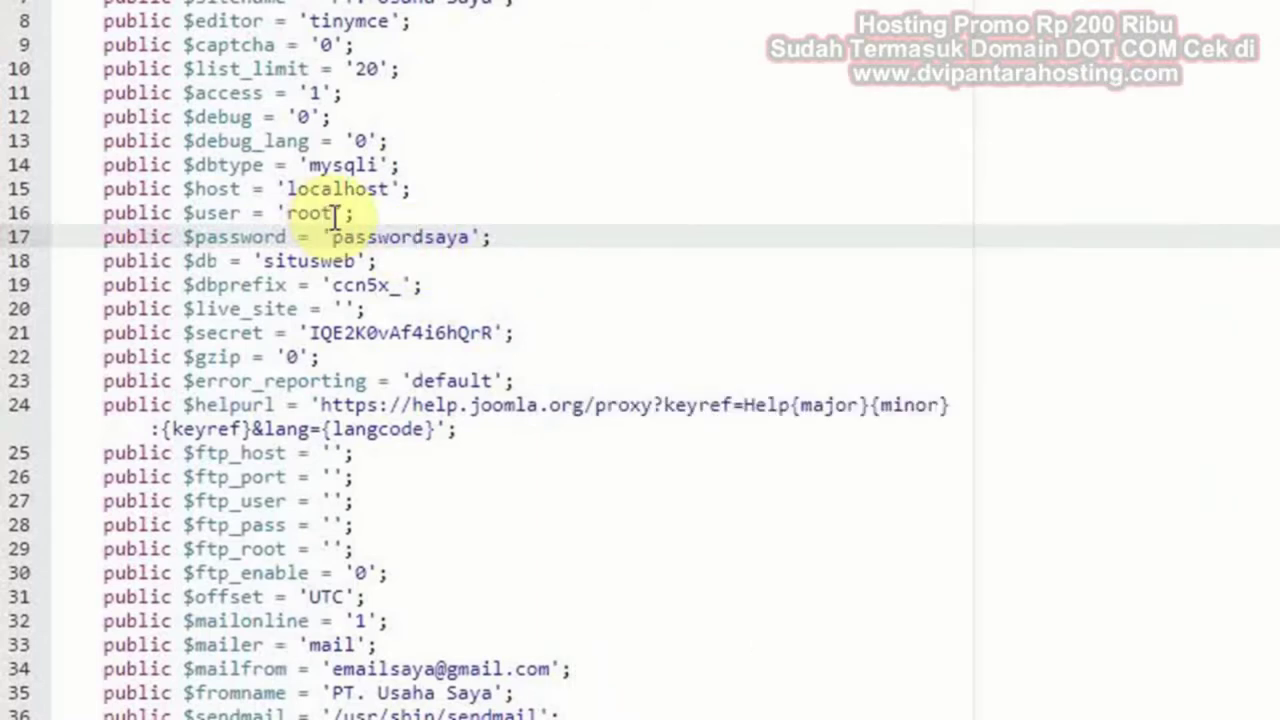
pyautogui.click(318, 213)
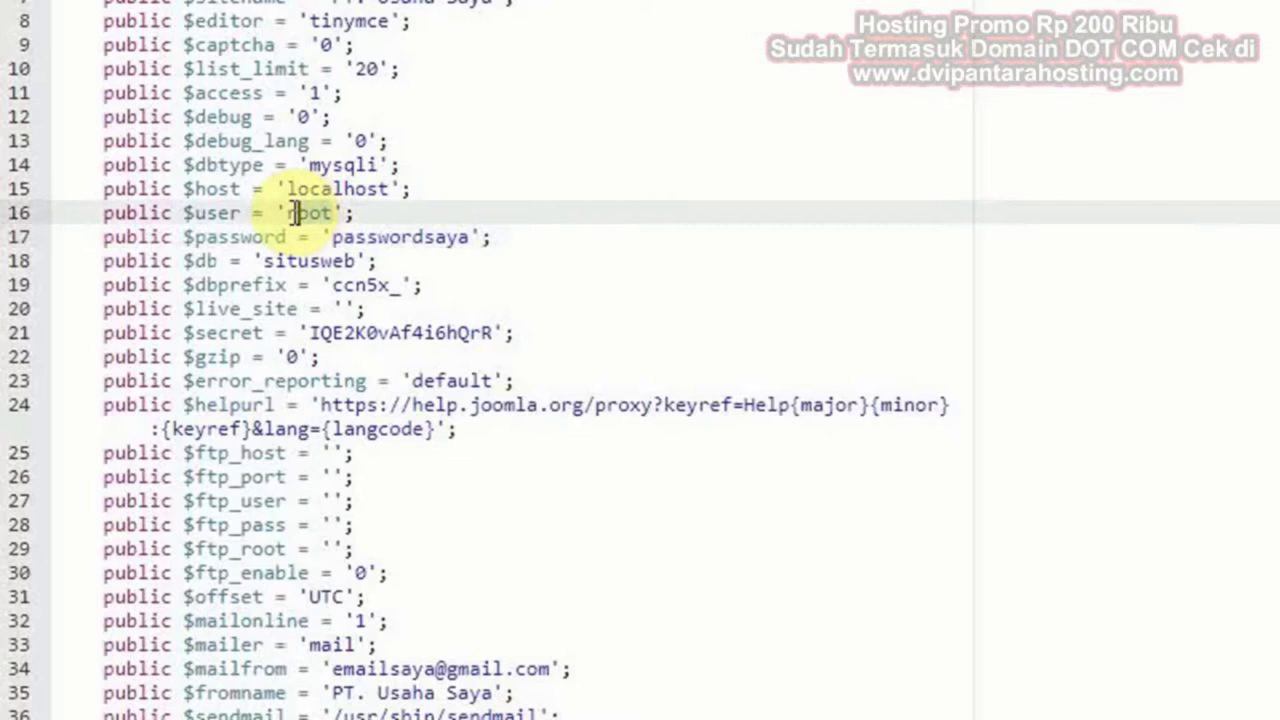
pyautogui.doubleClick(289, 213)
pyautogui.press('BackSpace')
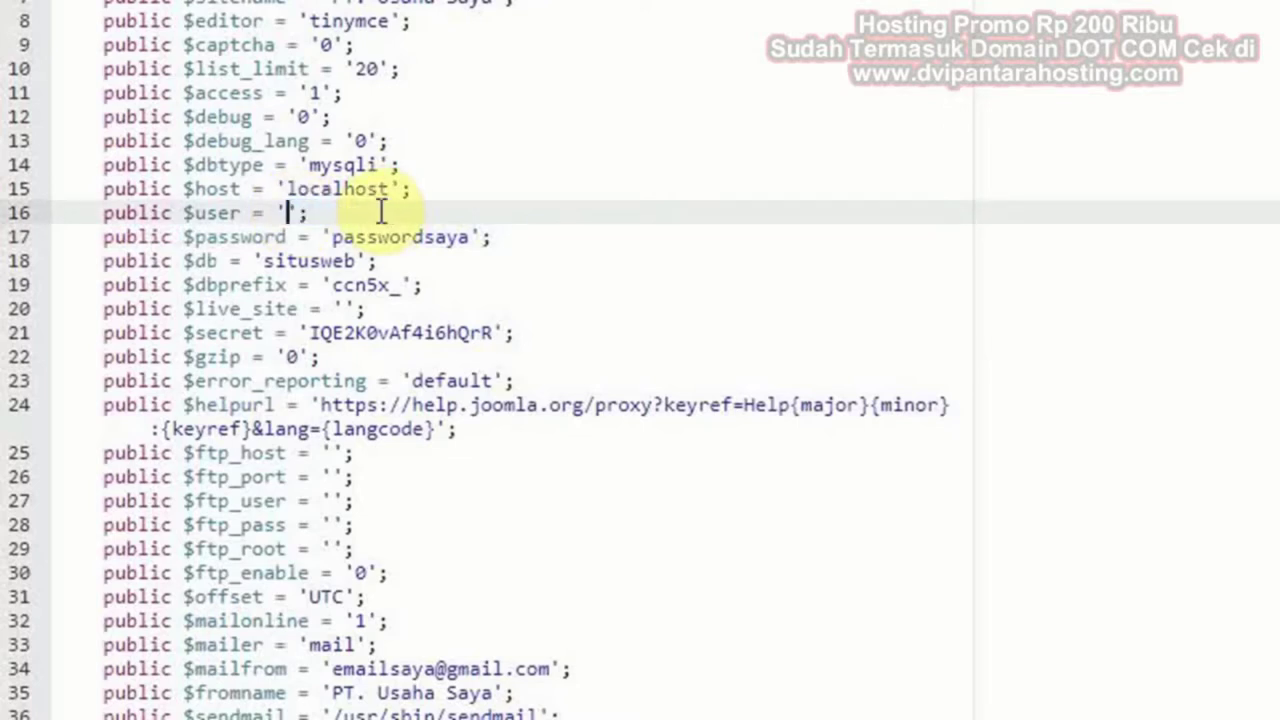
pyautogui.hotkey('ctrl', 'v')
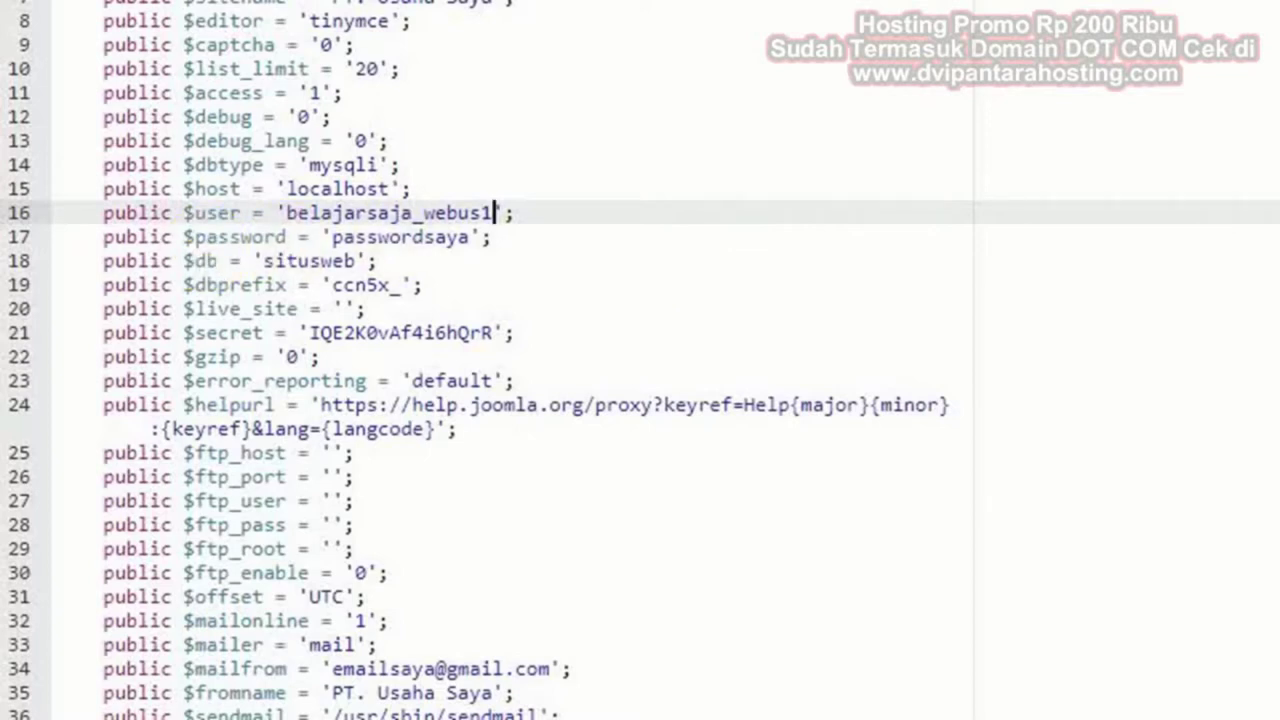
# Replace the old password on line 17 with the new database password from the note
pyautogui.hotkey('alt', 'Tab')
pyautogui.click(866, 349)
pyautogui.click(806, 163)
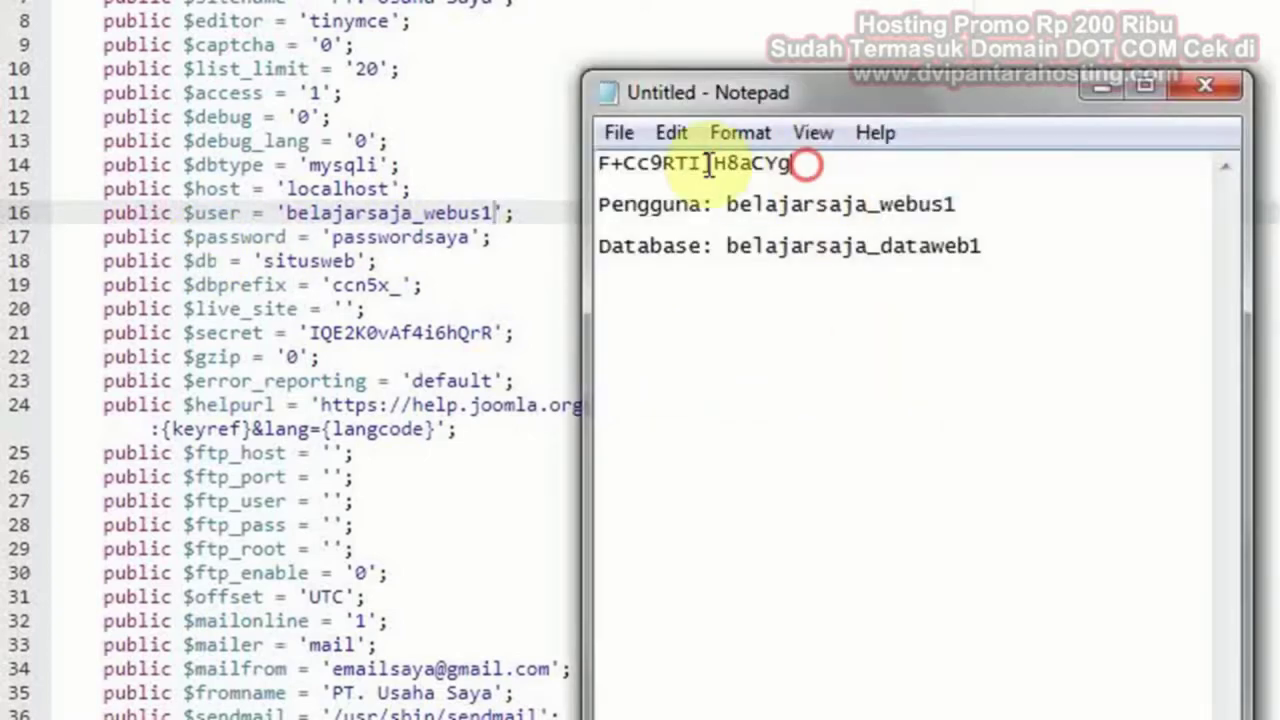
pyautogui.moveTo(708, 163); pyautogui.dragTo(600, 163)
pyautogui.rightClick(662, 165)
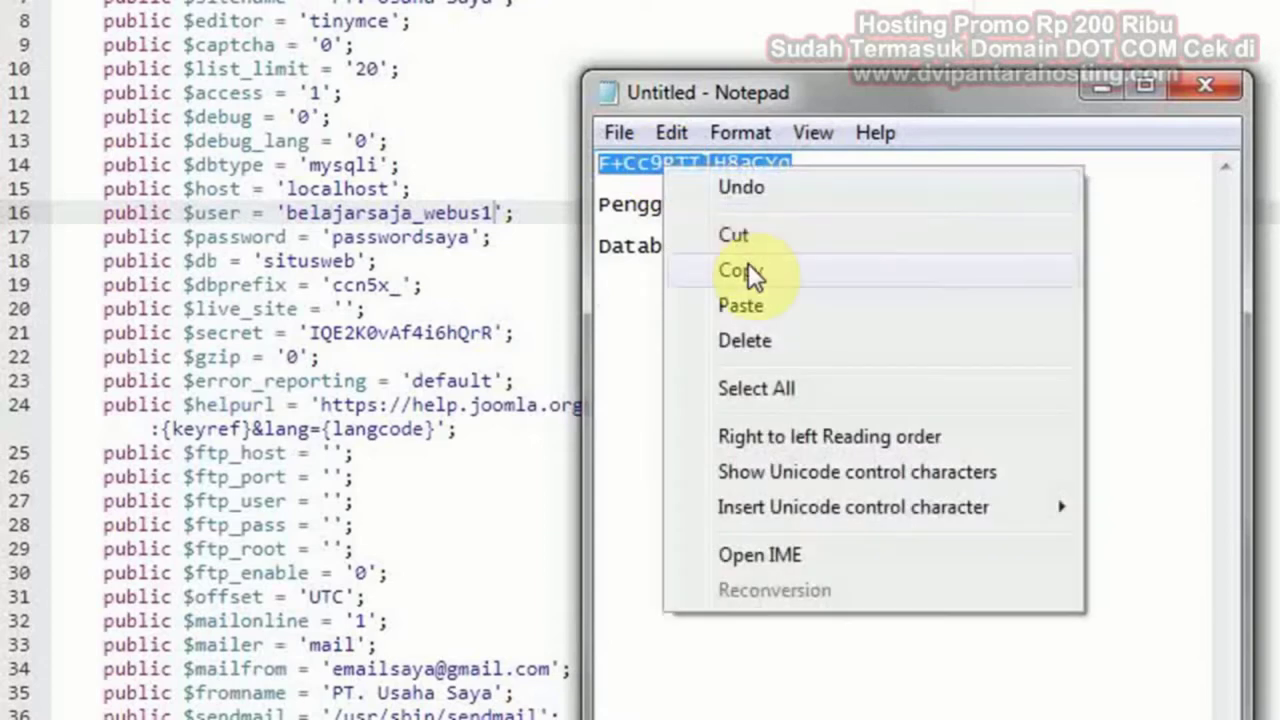
pyautogui.click(748, 263)
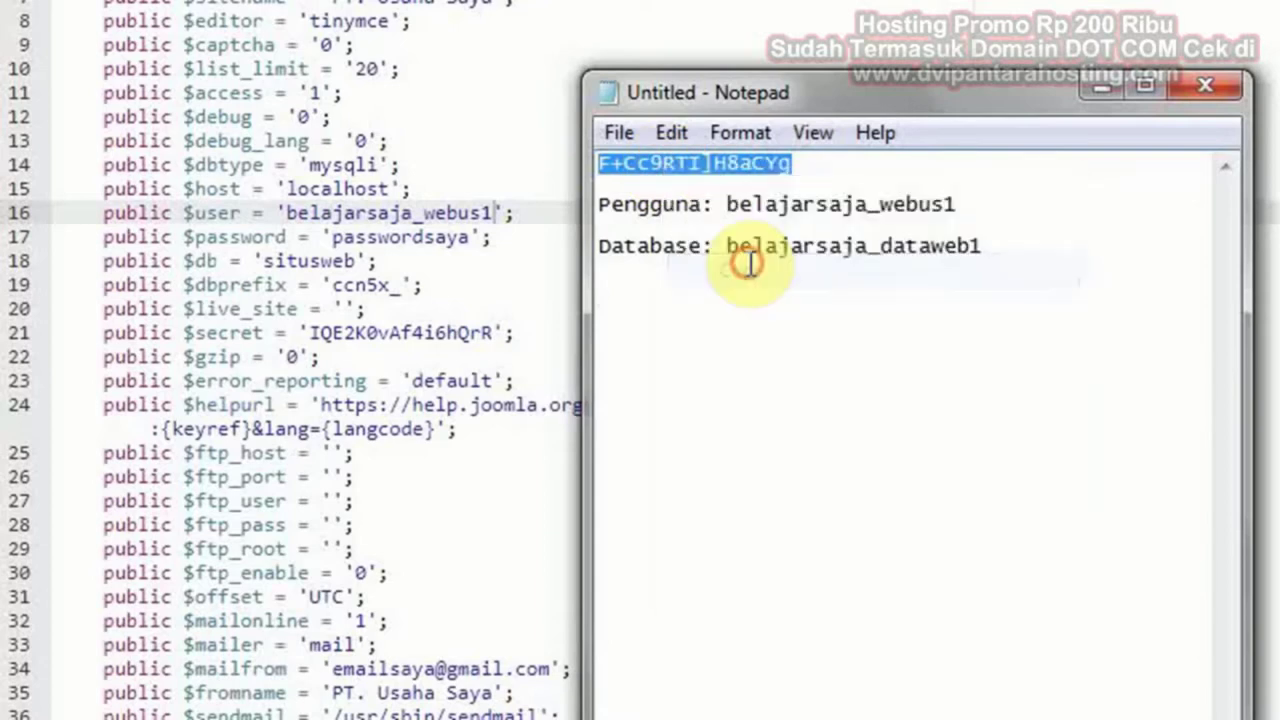
pyautogui.click(502, 165)
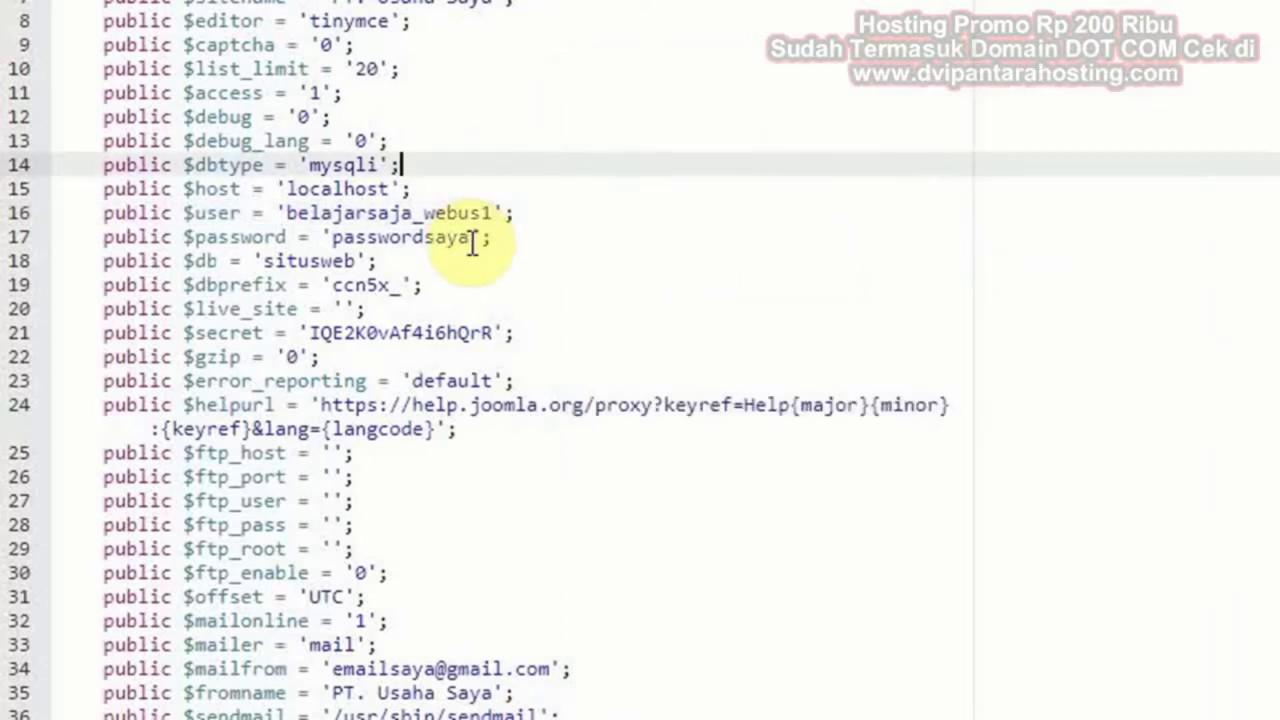
pyautogui.moveTo(469, 238); pyautogui.dragTo(334, 237)
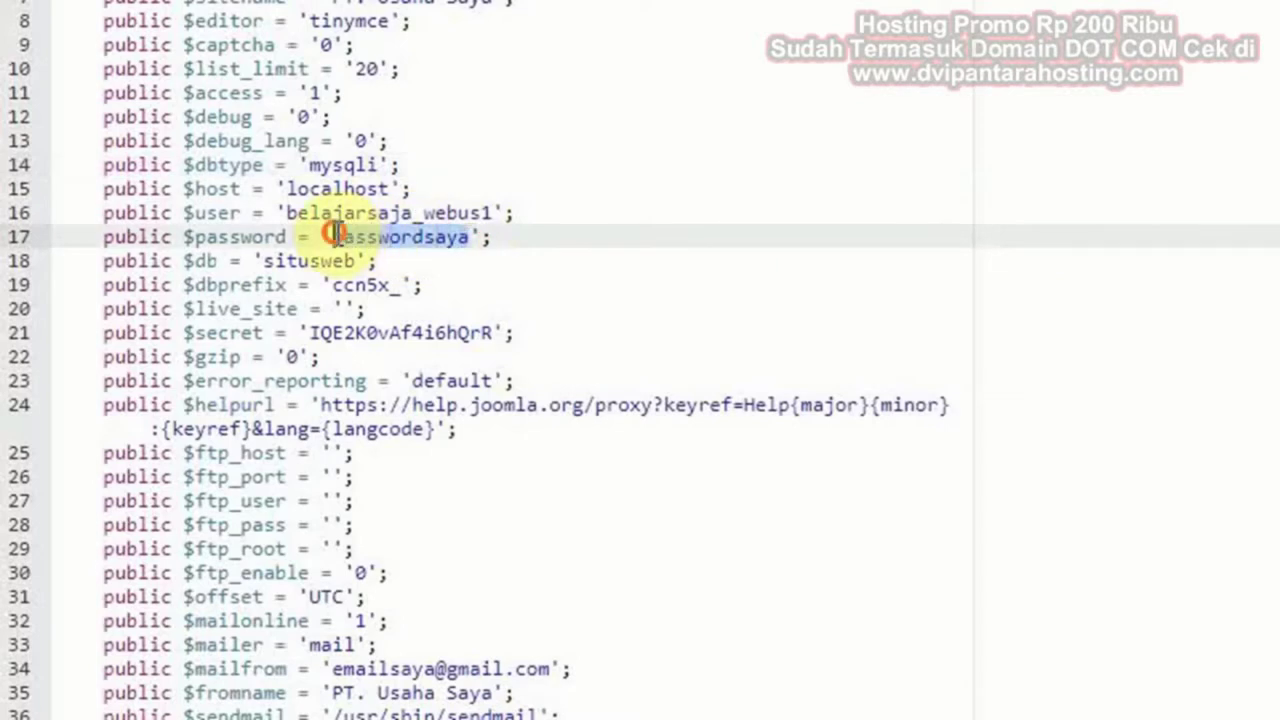
pyautogui.press('Delete')
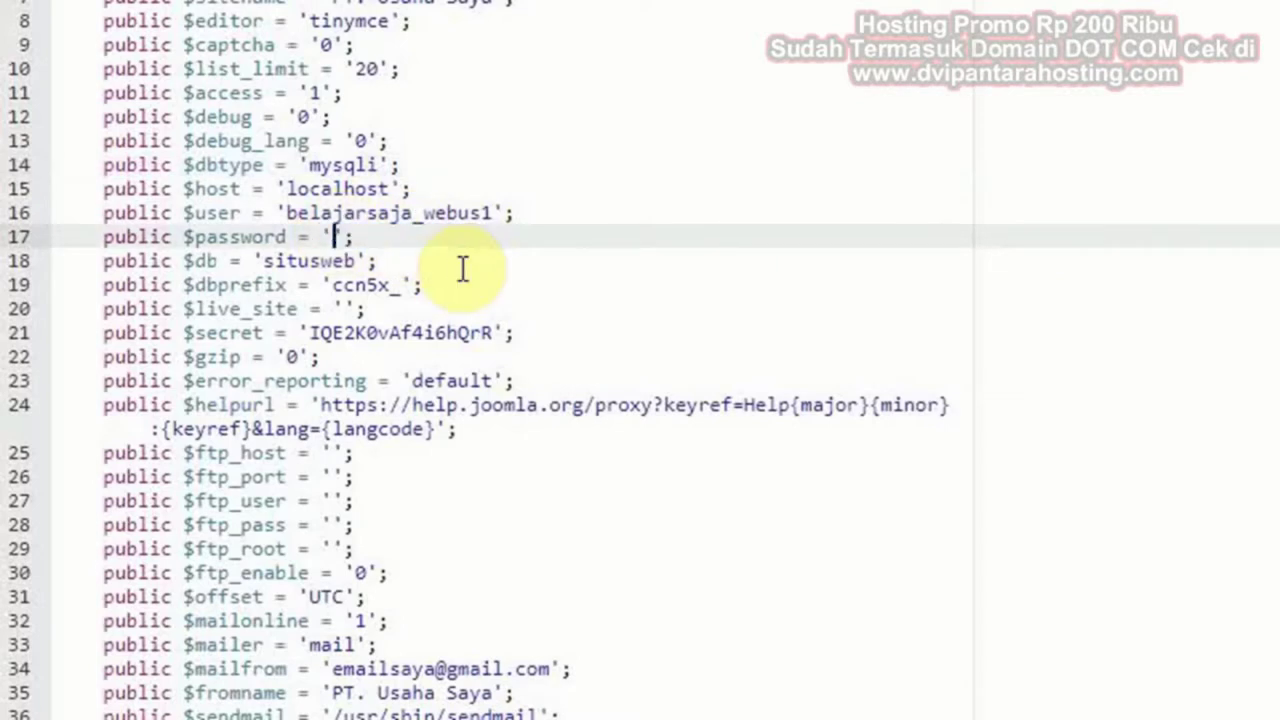
pyautogui.hotkey('ctrl', 'v')
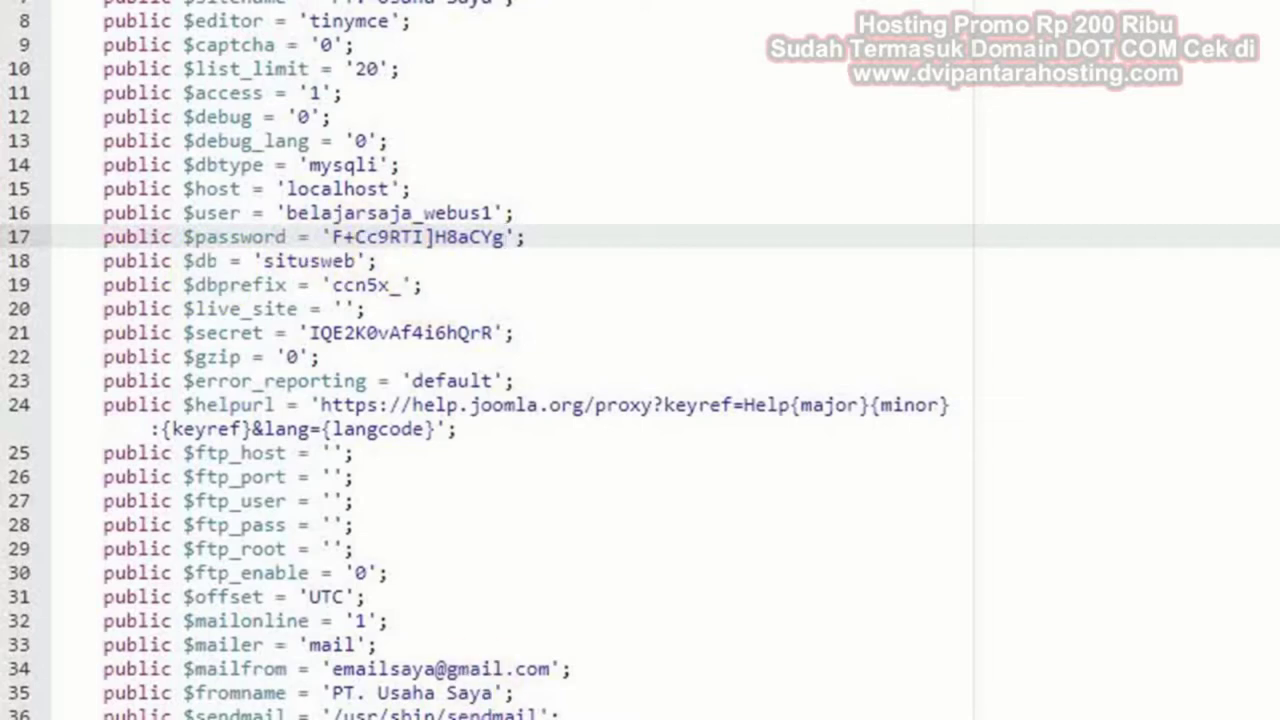
# Copy the new database name from the note and select the old name situsweb
pyautogui.hotkey('alt', 'Tab')
pyautogui.click(857, 506)
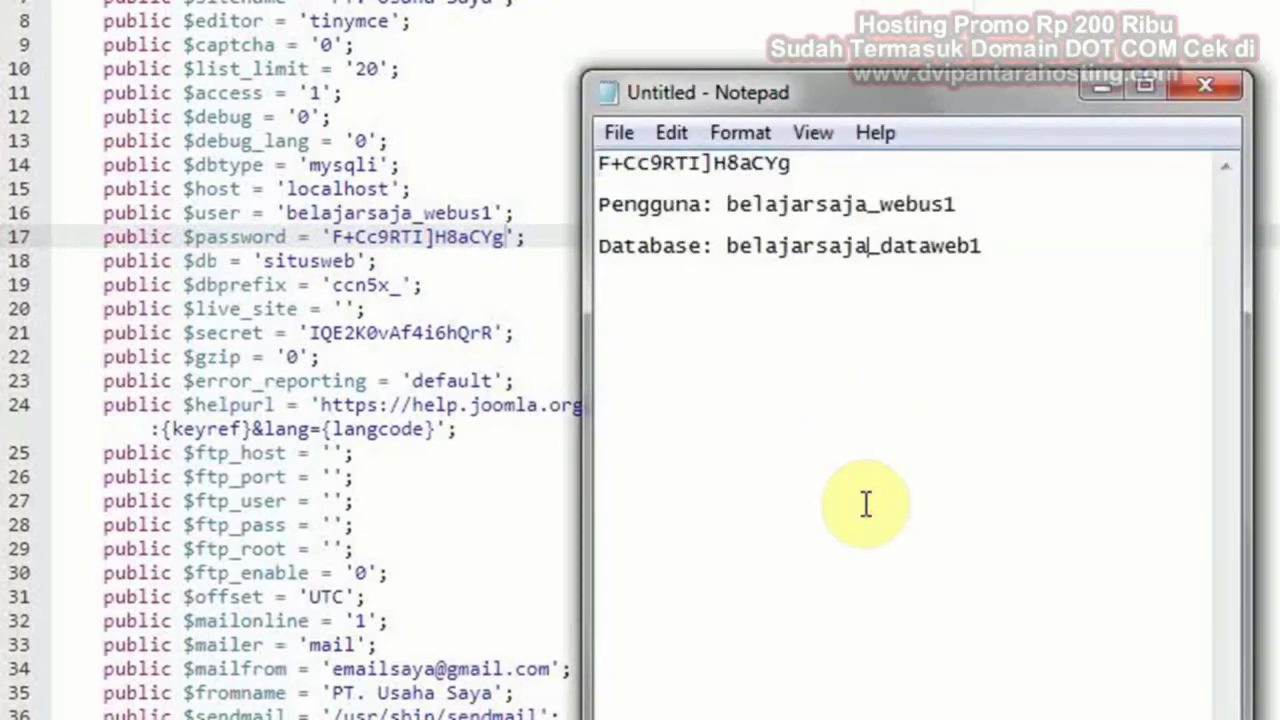
pyautogui.moveTo(983, 246); pyautogui.dragTo(728, 248)
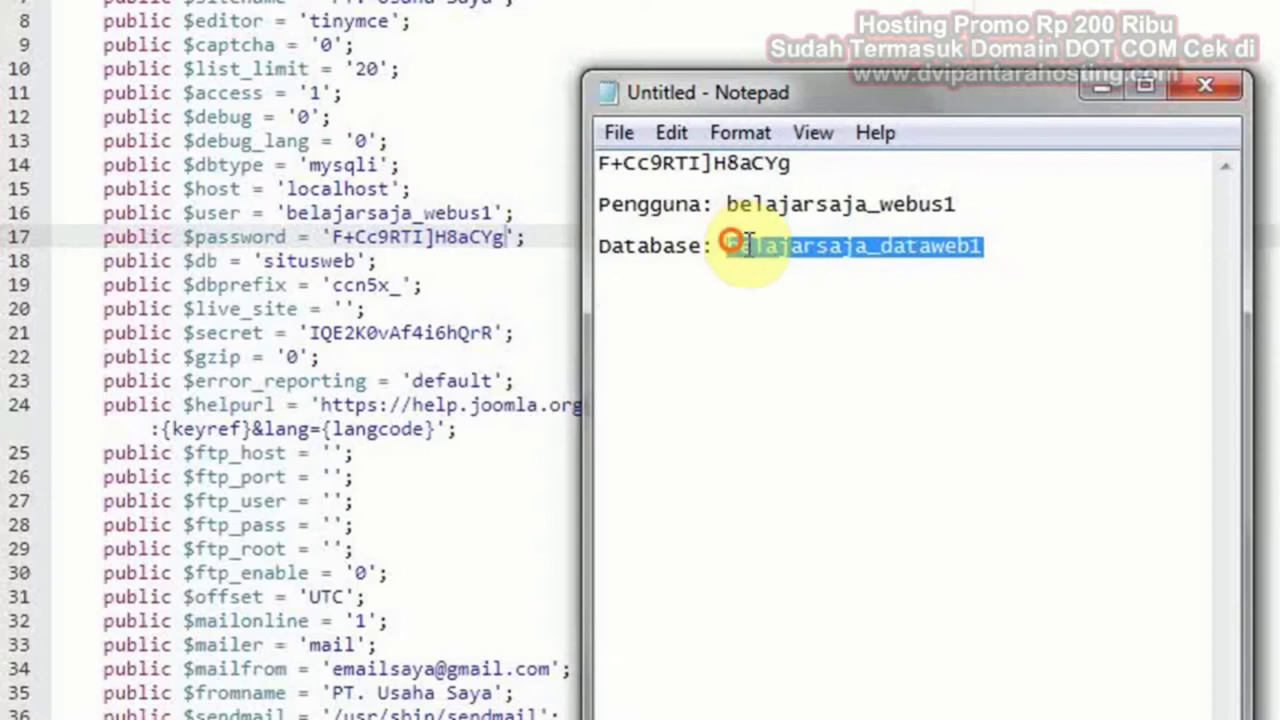
pyautogui.rightClick(748, 245)
pyautogui.click(826, 348)
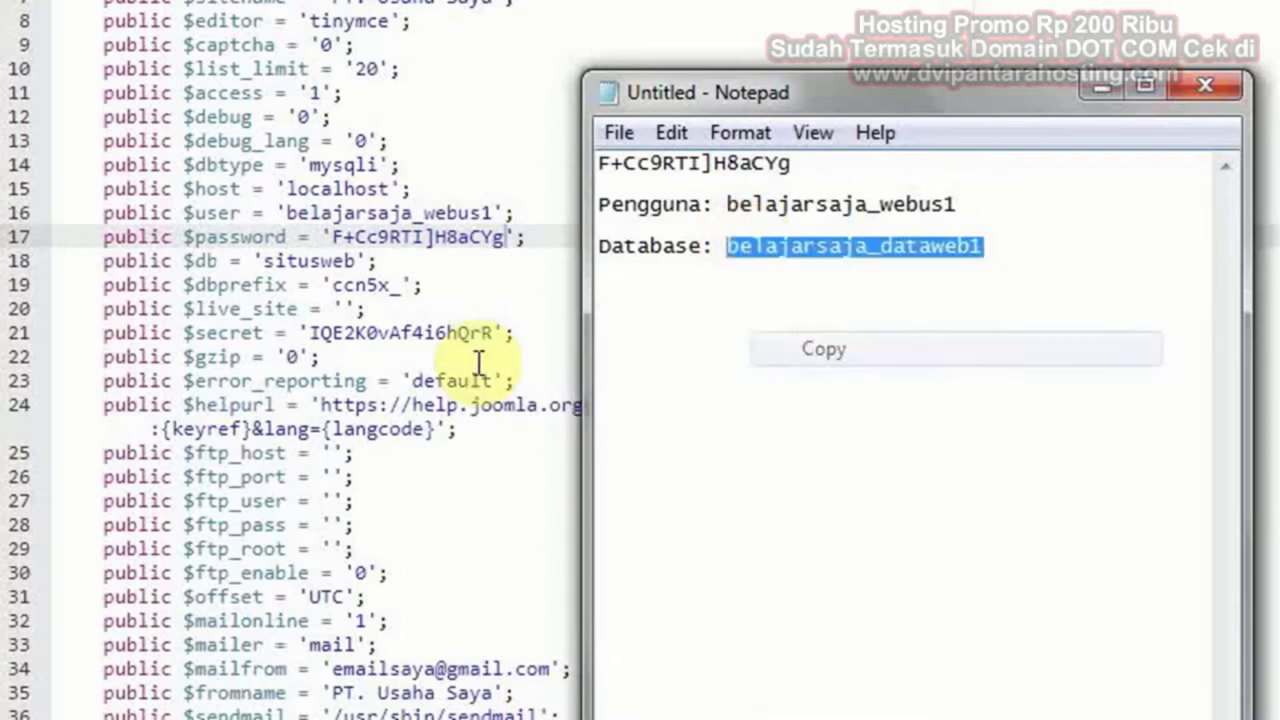
pyautogui.click(423, 284)
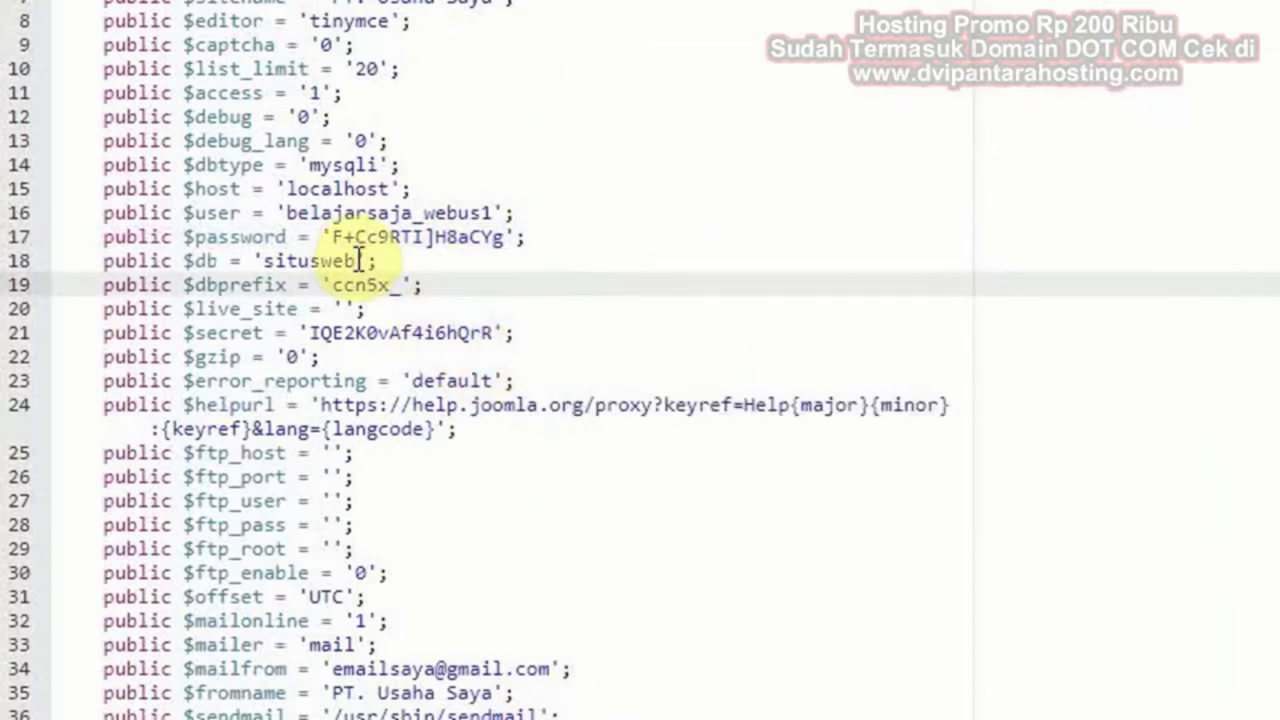
pyautogui.moveTo(357, 260); pyautogui.dragTo(263, 260)
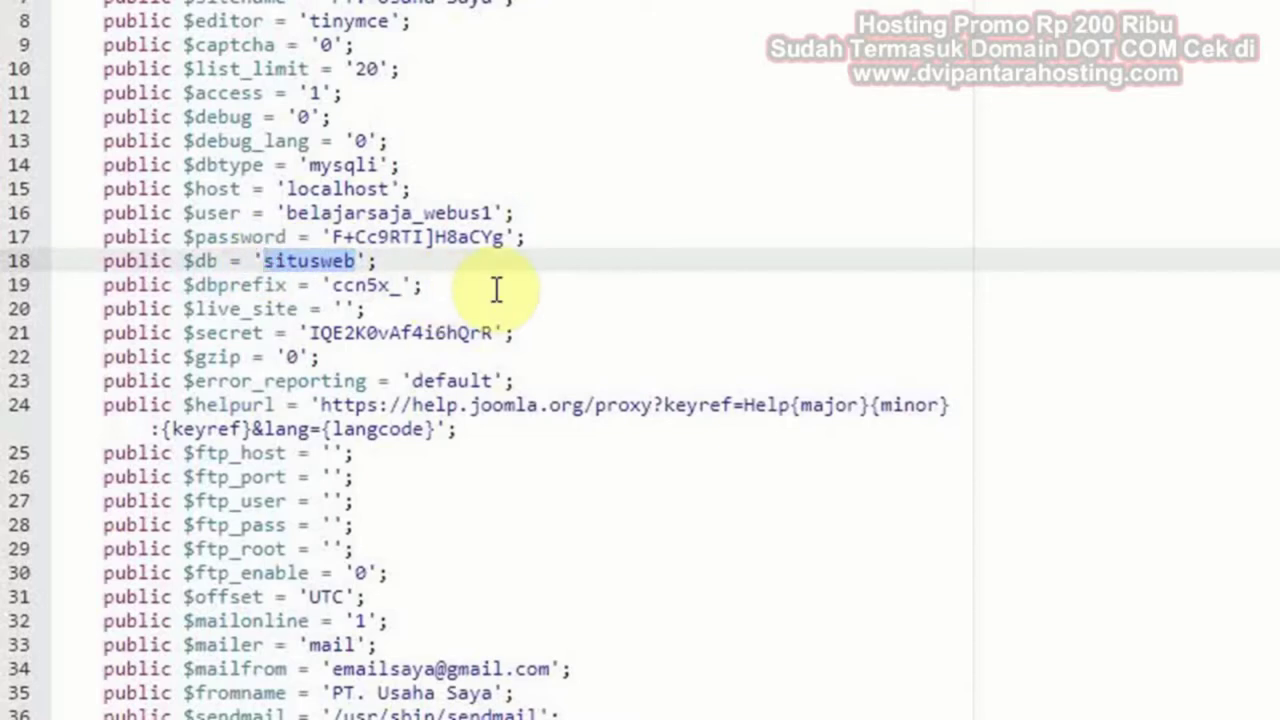